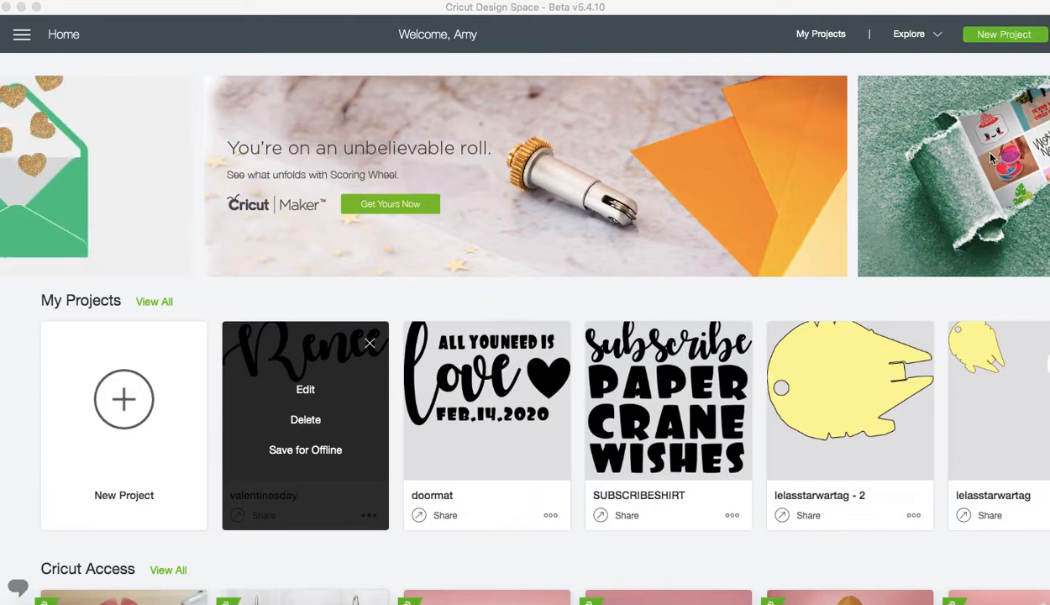
Start a new project, add a text object with the first name, and move it to the canvas's upper area
{"action": "left_click", "coordinate": [992, 158]}
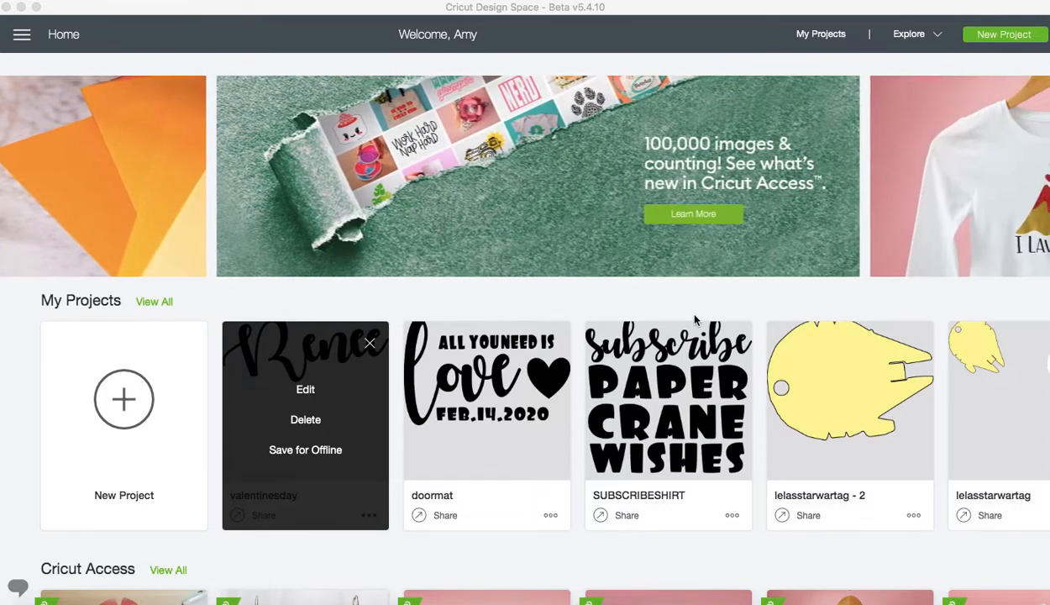
{"action": "left_click", "coordinate": [115, 412]}
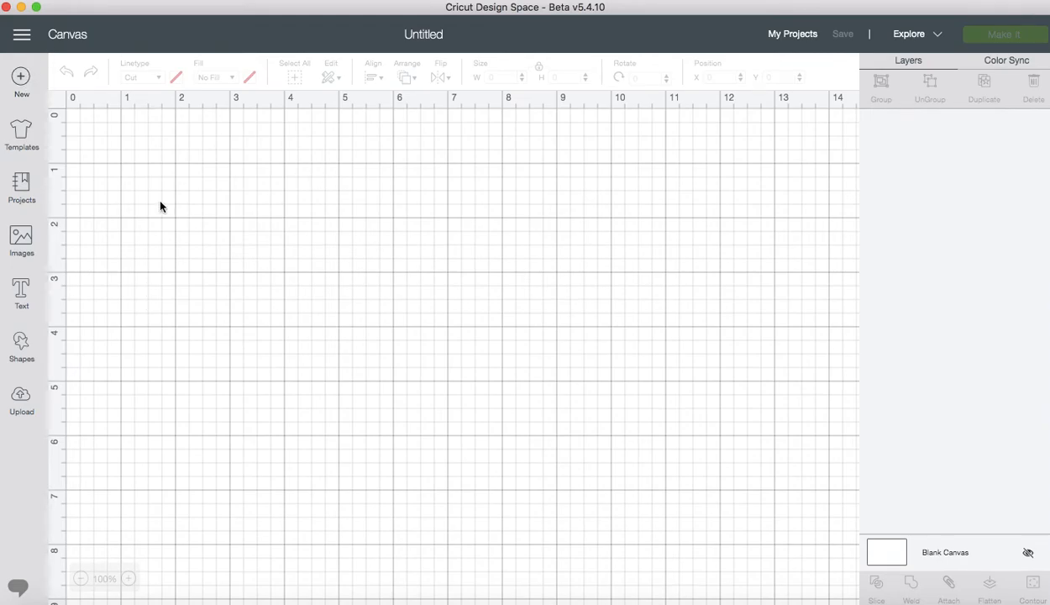
{"action": "left_click", "coordinate": [20, 296]}
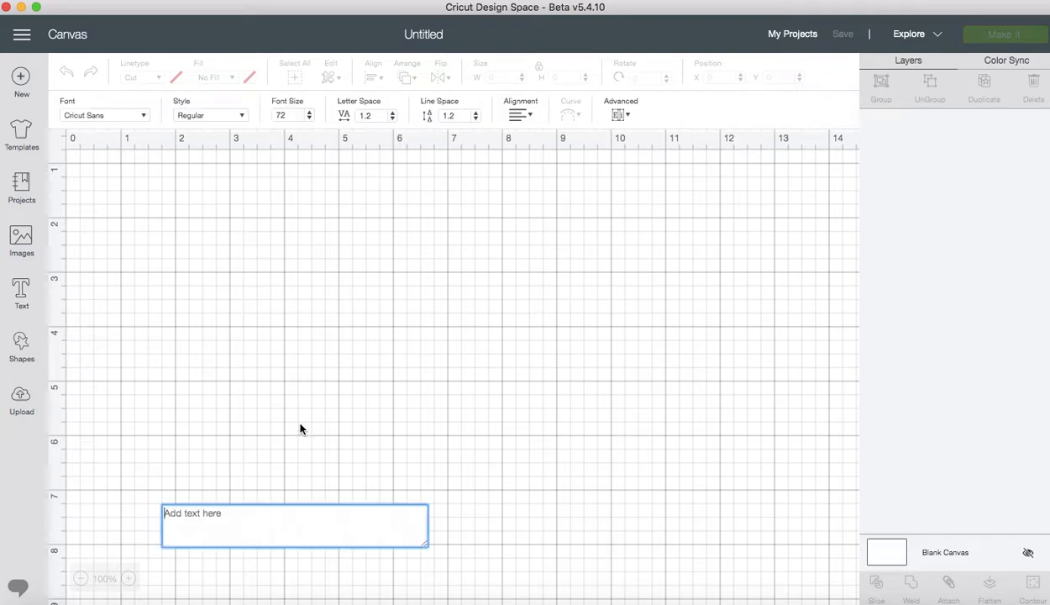
{"action": "type", "text": "Rene"}
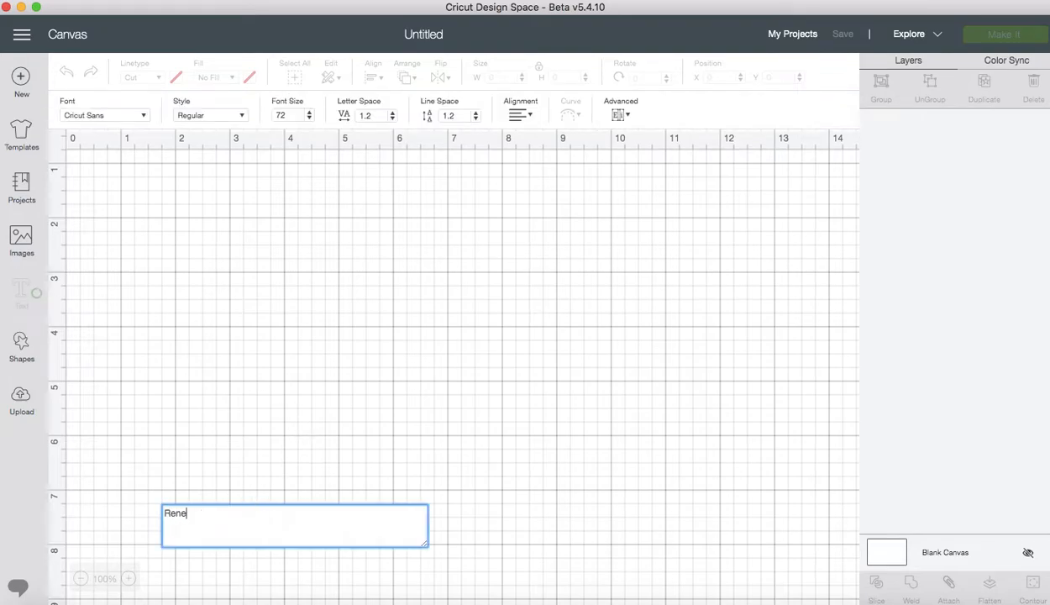
{"action": "type", "text": "e"}
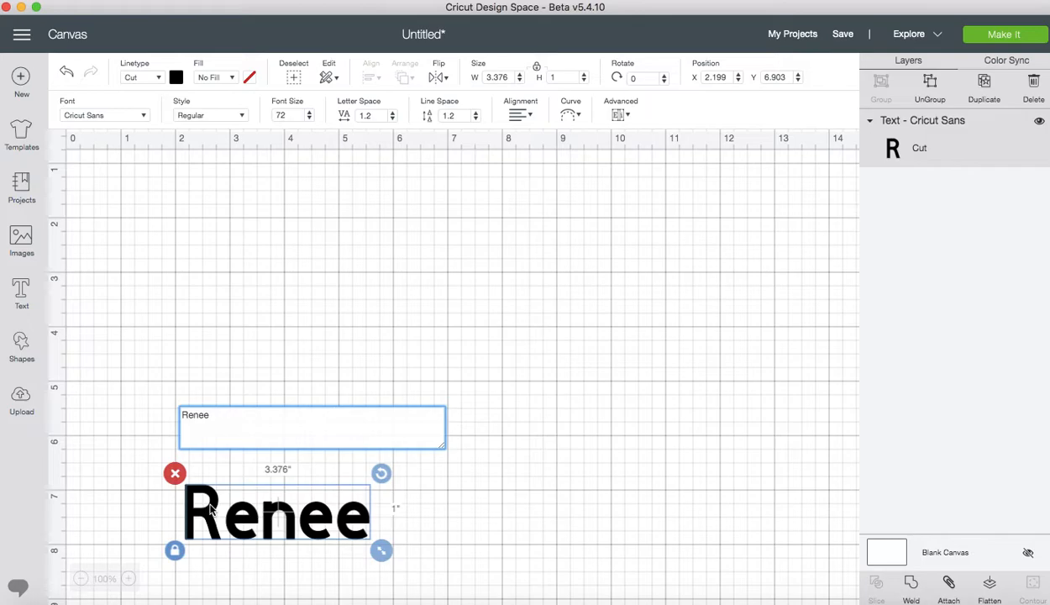
{"action": "left_click_drag", "start_coordinate": [210, 509], "coordinate": [204, 305]}
Set the name text's font to Autumn in November and its letter spacing to -1
{"action": "left_click", "coordinate": [144, 115]}
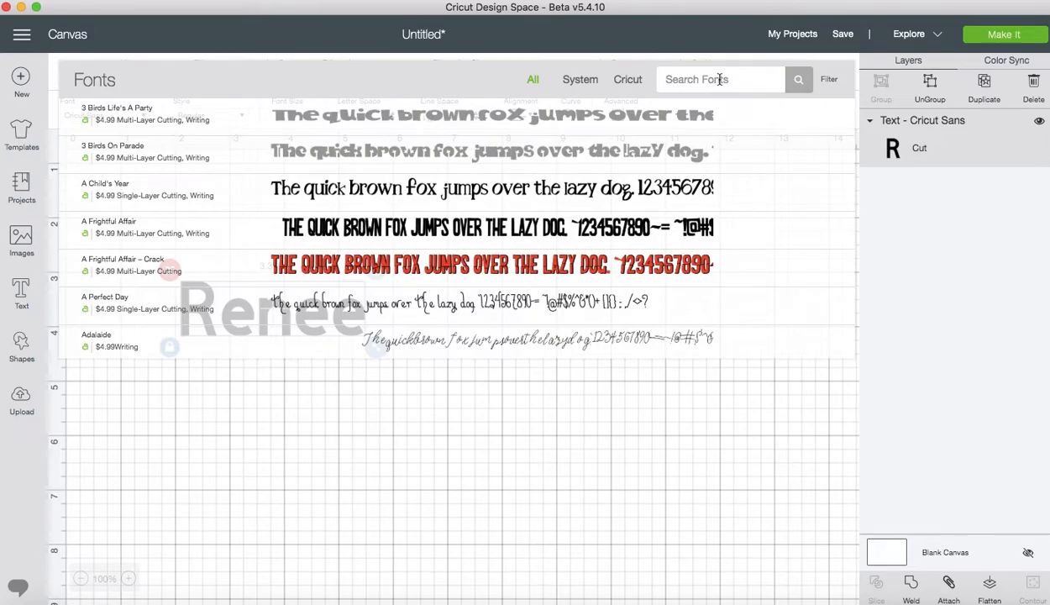
{"action": "type", "text": "autumn"}
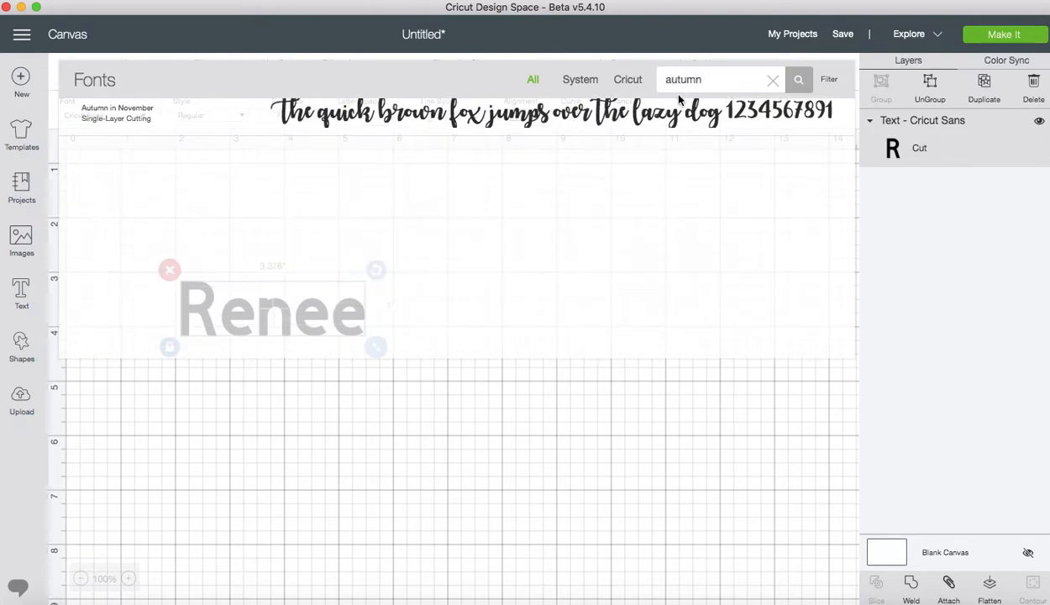
{"action": "left_click", "coordinate": [657, 116]}
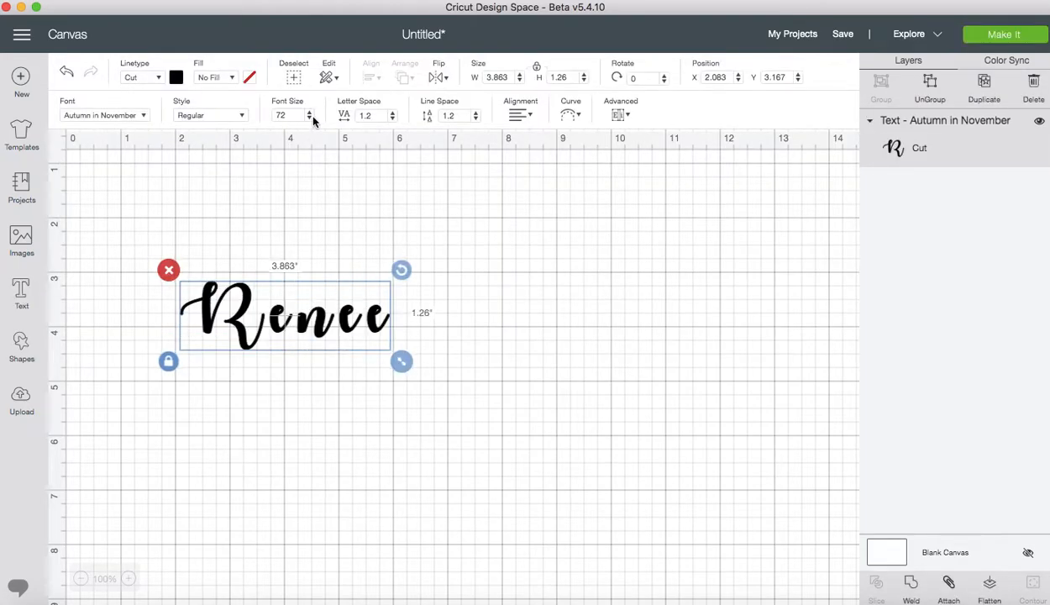
{"action": "double_click", "coordinate": [364, 115]}
{"action": "type", "text": "-1"}
{"action": "key", "text": "Return"}
Enlarge the name text to about 5.9 in wide and reposition it near the canvas's upper left area
{"action": "left_click_drag", "start_coordinate": [309, 308], "coordinate": [485, 310]}
{"action": "left_click_drag", "start_coordinate": [543, 372], "coordinate": [700, 433]}
{"action": "left_click_drag", "start_coordinate": [502, 353], "coordinate": [294, 341]}
Curve the name text to a diameter of about 34.12 and tilt it upward to a rotation of about 344.68 degrees
{"action": "left_click", "coordinate": [572, 118]}
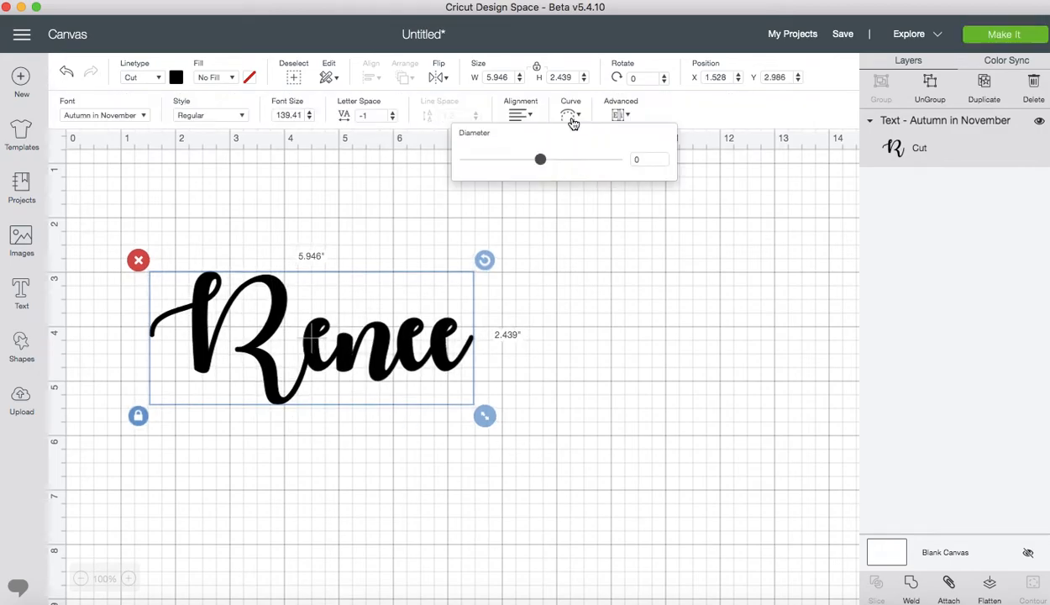
{"action": "left_click_drag", "start_coordinate": [541, 169], "coordinate": [567, 173]}
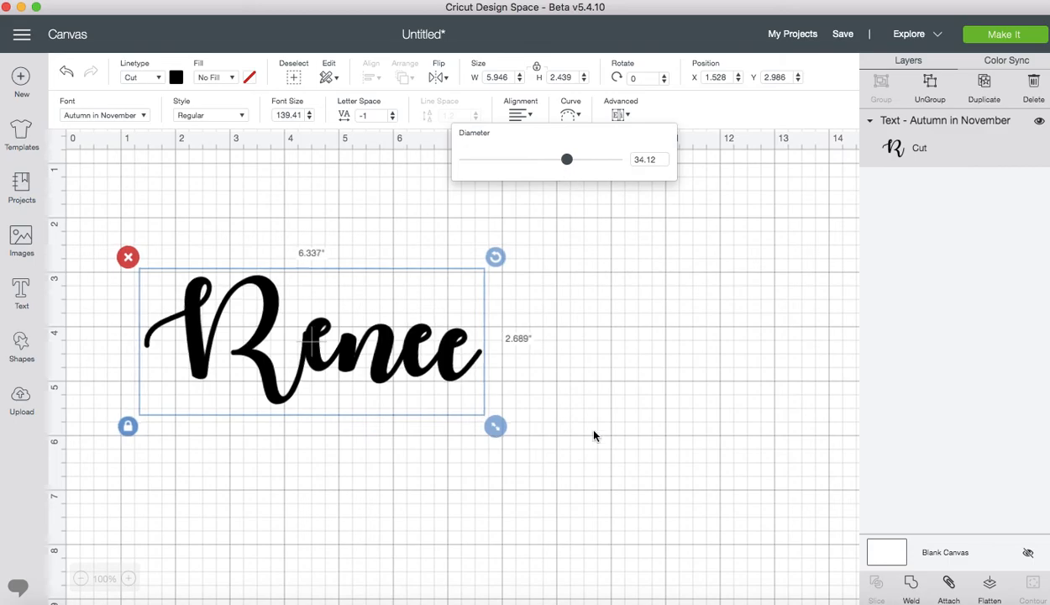
{"action": "left_click", "coordinate": [735, 370]}
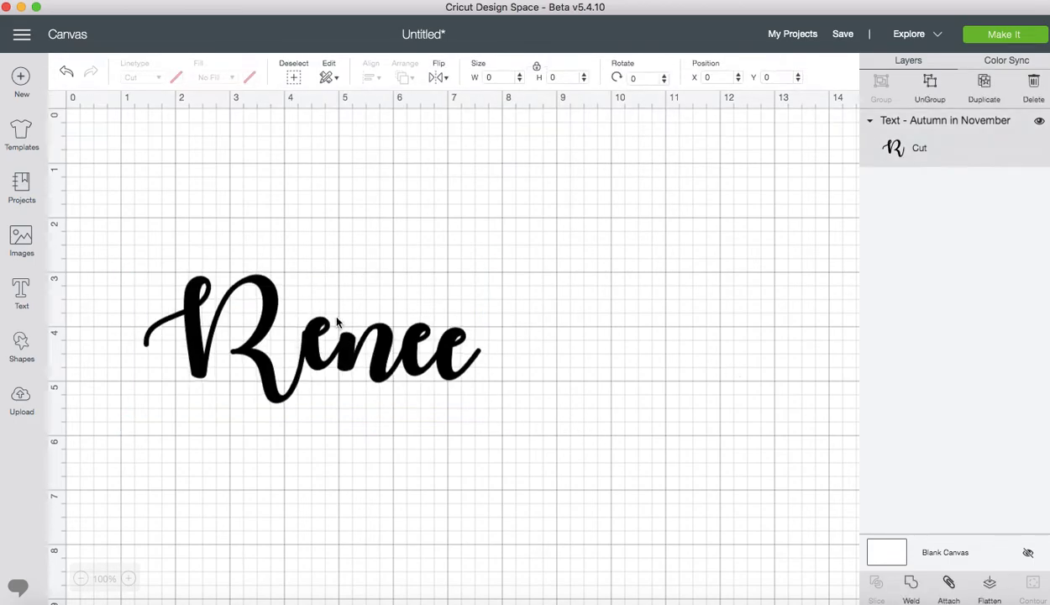
{"action": "left_click", "coordinate": [347, 321]}
{"action": "left_click_drag", "start_coordinate": [468, 238], "coordinate": [429, 202]}
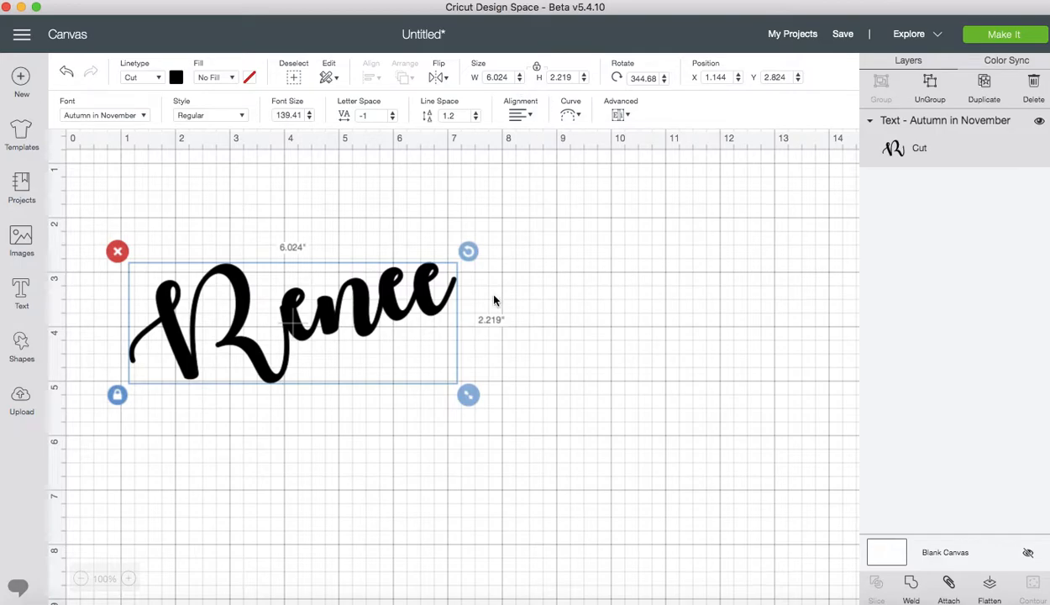
Set the name text's width to 10 in and shift it slightly up and left
{"action": "double_click", "coordinate": [492, 77]}
{"action": "type", "text": "10"}
{"action": "key", "text": "Return"}
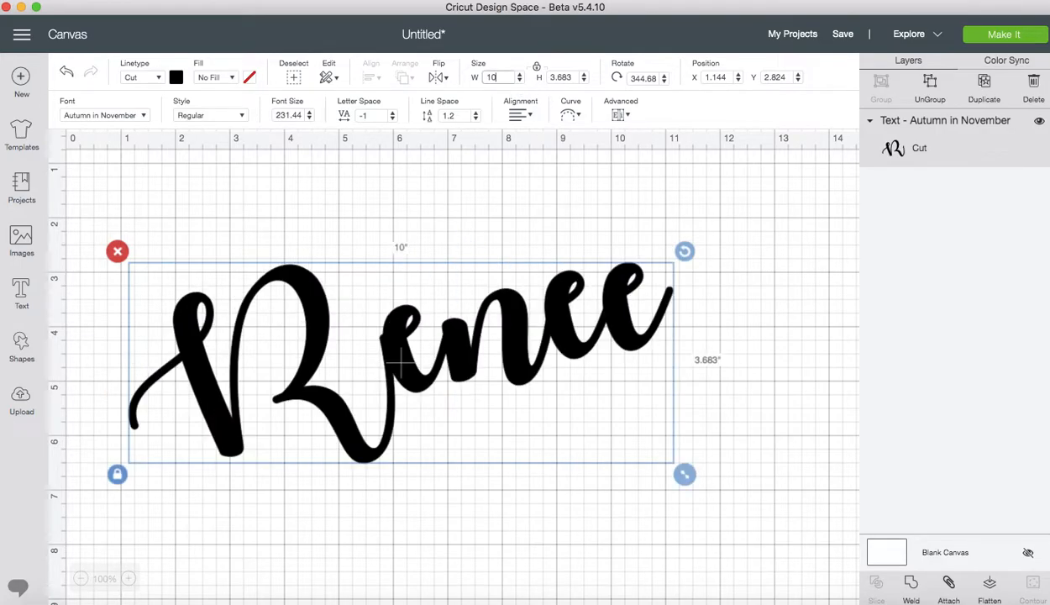
{"action": "scroll", "coordinate": [582, 270], "scroll_direction": "down", "scroll_amount": 1}
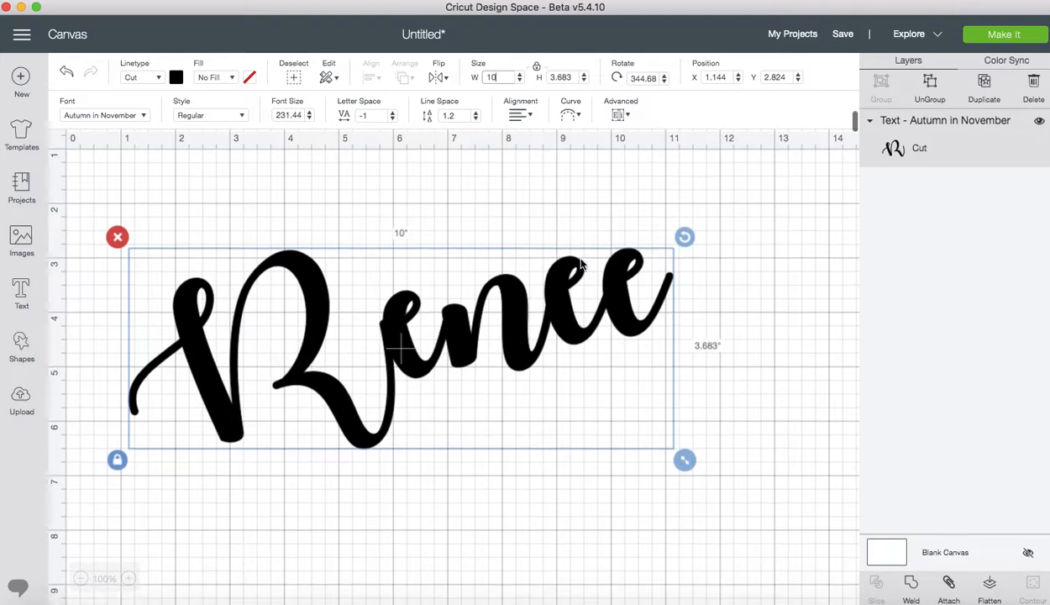
{"action": "left_click_drag", "start_coordinate": [492, 322], "coordinate": [479, 312]}
{"action": "left_click", "coordinate": [754, 377]}
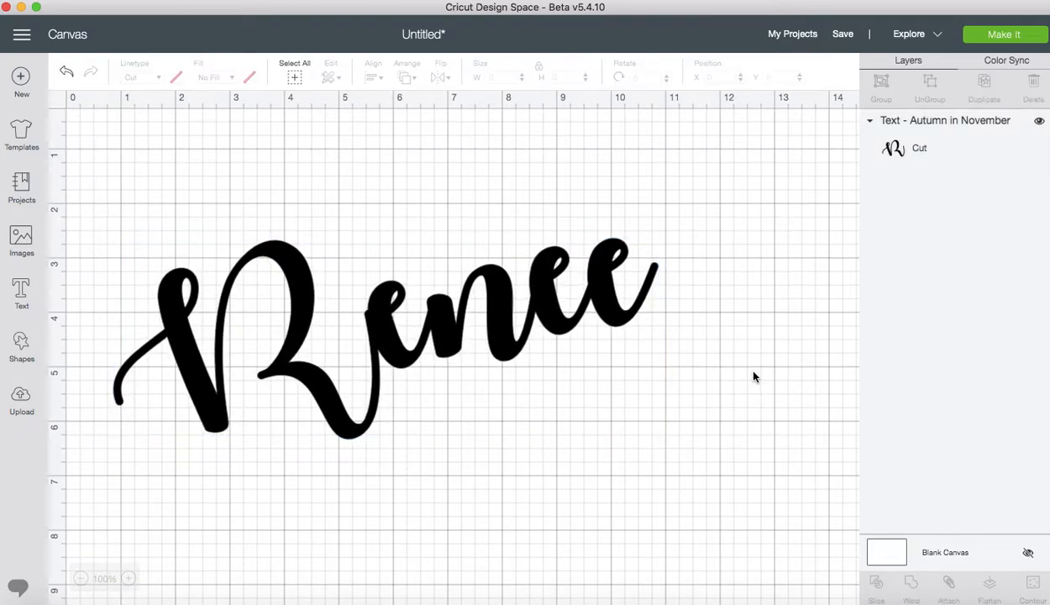
Insert a heart shape and place it beneath the right half of the name
{"action": "scroll", "coordinate": [753, 378], "scroll_direction": "down", "scroll_amount": 3}
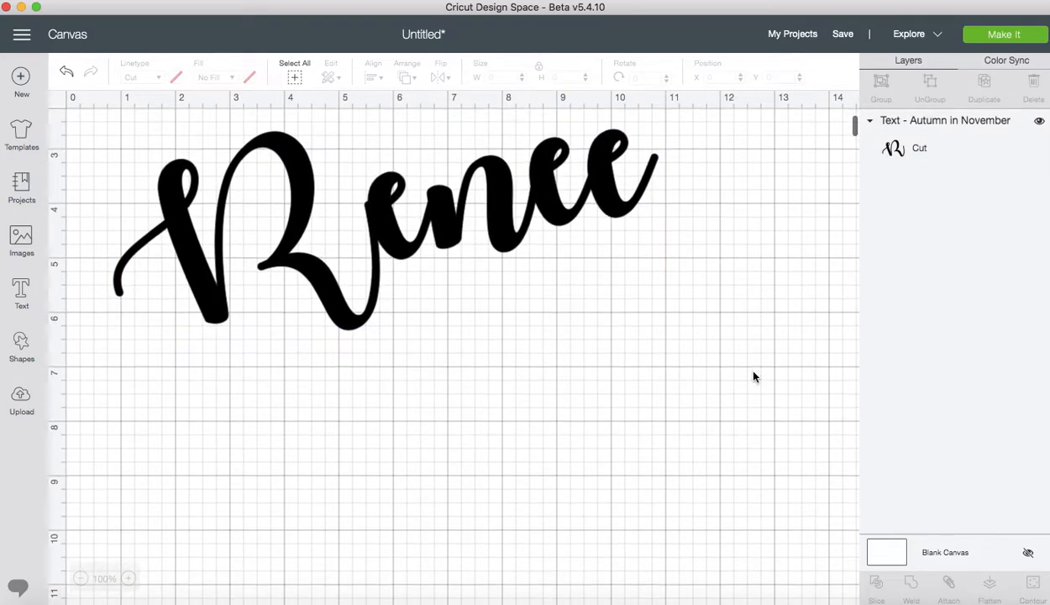
{"action": "left_click", "coordinate": [22, 344]}
{"action": "left_click", "coordinate": [94, 469]}
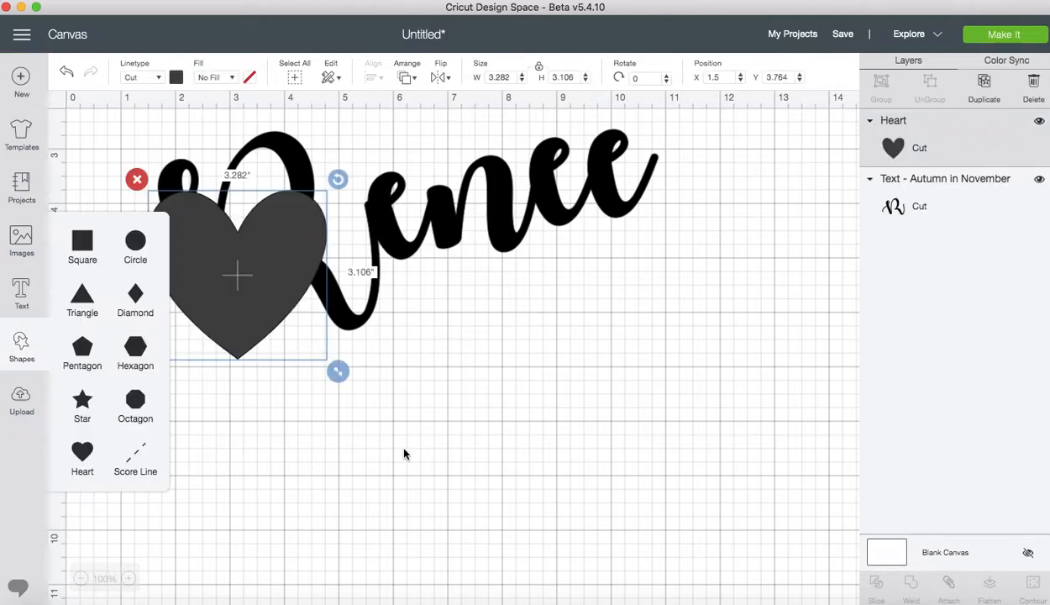
{"action": "left_click_drag", "start_coordinate": [283, 259], "coordinate": [582, 340]}
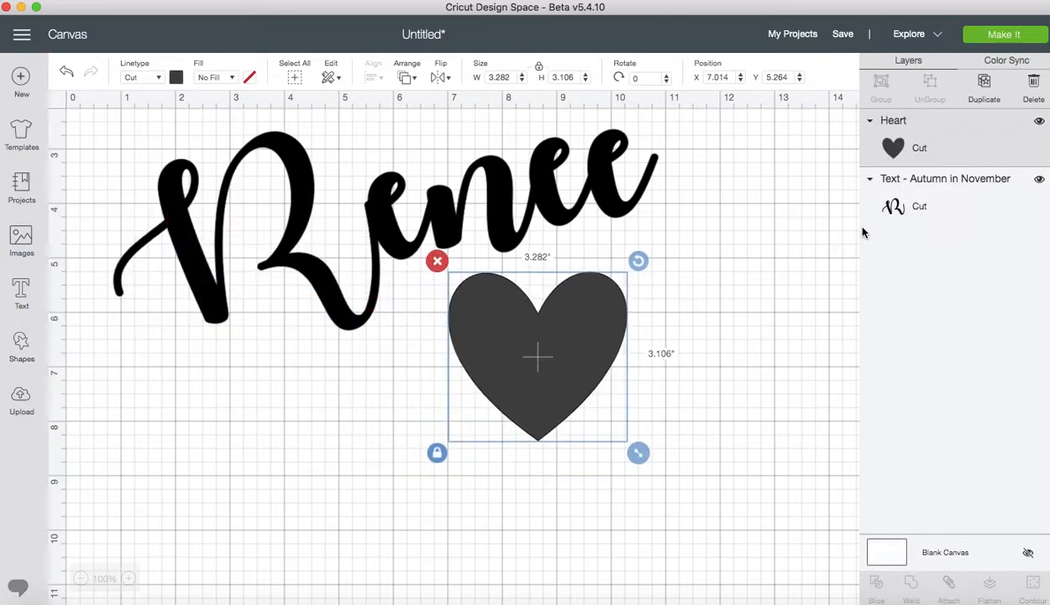
Recolour the heart black, enlarge it slightly and position it just below the name's last letters
{"action": "left_click", "coordinate": [175, 78]}
{"action": "left_click", "coordinate": [191, 131]}
{"action": "left_click_drag", "start_coordinate": [638, 452], "coordinate": [672, 483]}
{"action": "left_click", "coordinate": [722, 410]}
{"action": "left_click_drag", "start_coordinate": [563, 333], "coordinate": [548, 328]}
{"action": "left_click", "coordinate": [726, 342]}
{"action": "scroll", "coordinate": [727, 341], "scroll_direction": "up", "scroll_amount": 3}
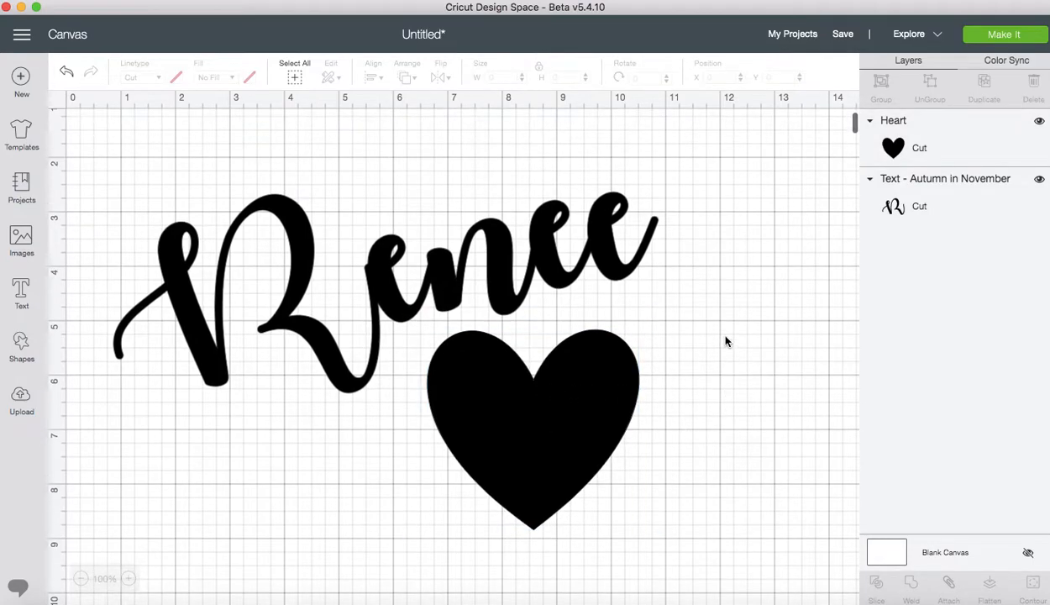
{"action": "scroll", "coordinate": [597, 452], "scroll_direction": "down", "scroll_amount": 1}
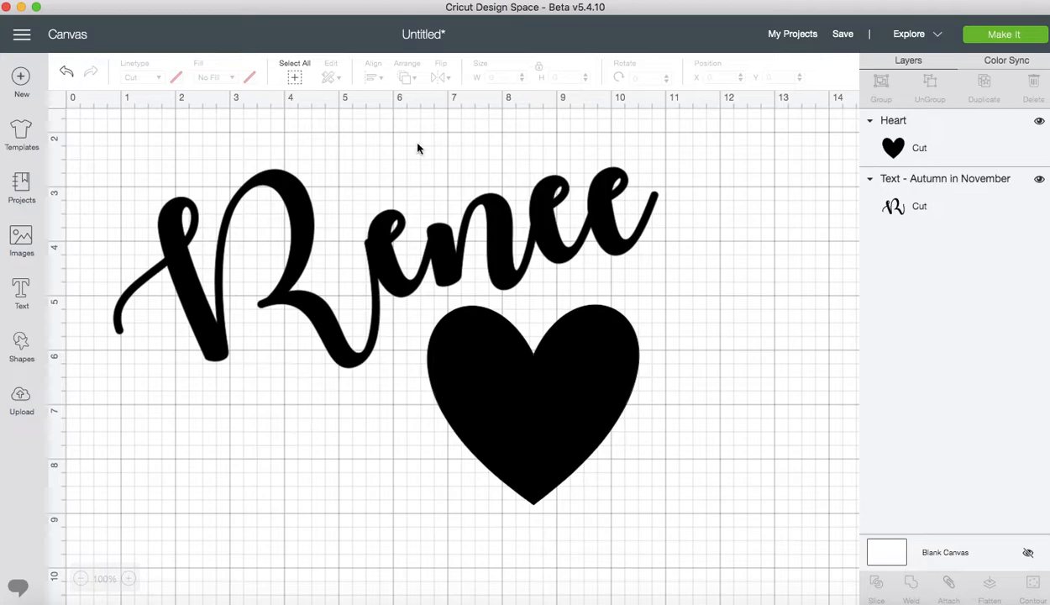
Save the project as valentinesmat with the Public option kept on
{"action": "left_click", "coordinate": [848, 36]}
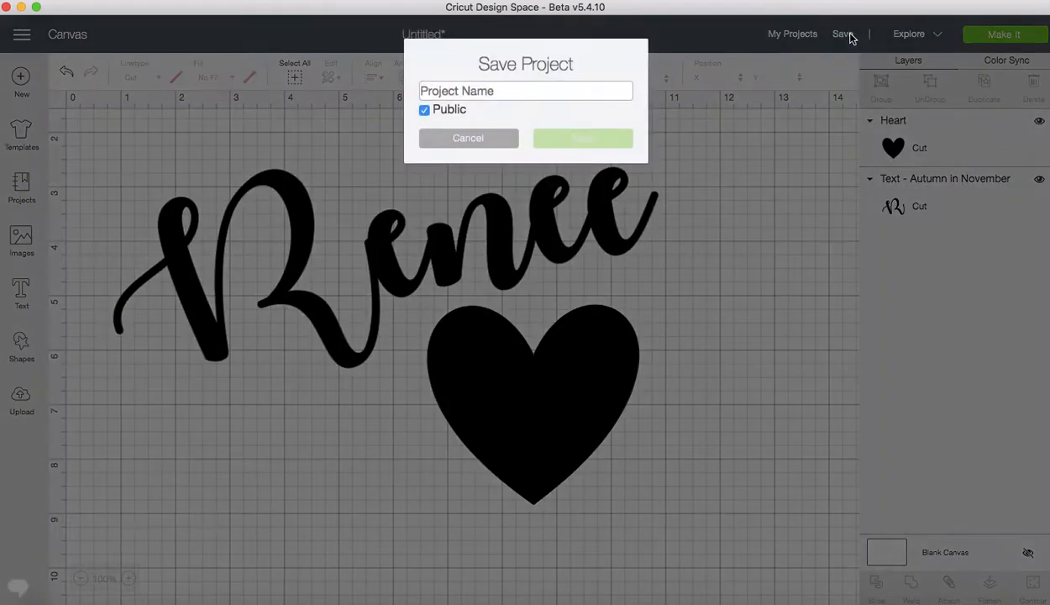
{"action": "type", "text": "valentinesmat"}
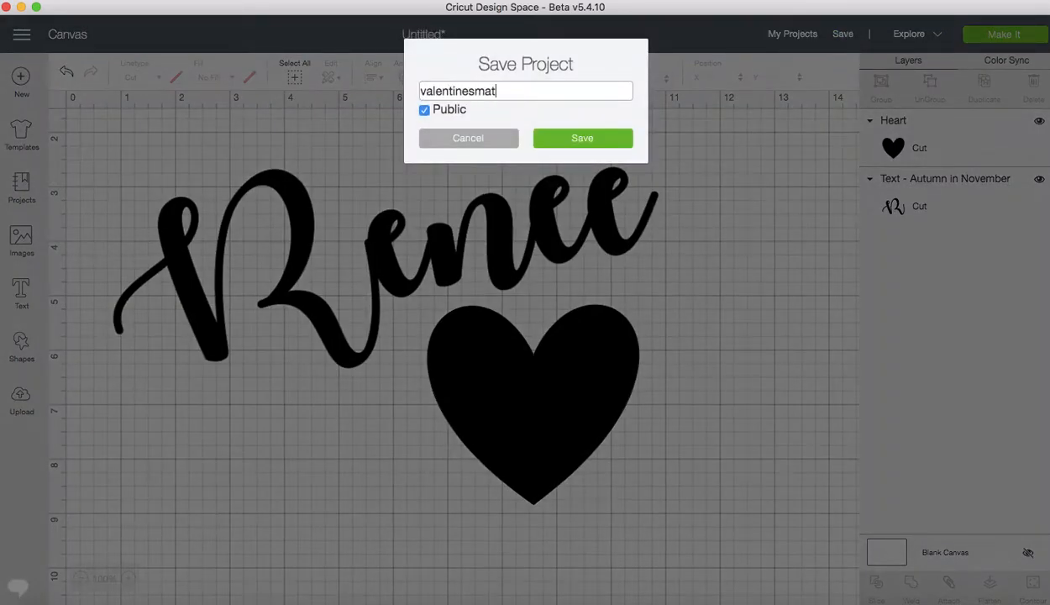
{"action": "key", "text": "Return"}
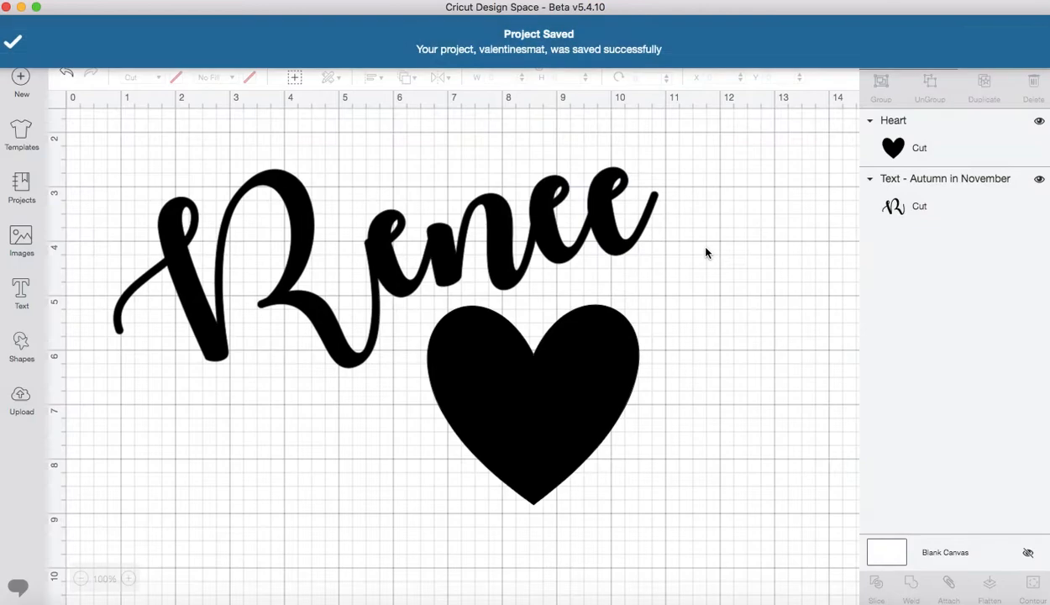
Add a text object reading 1978 and set its font to Foo
{"action": "left_click", "coordinate": [21, 290]}
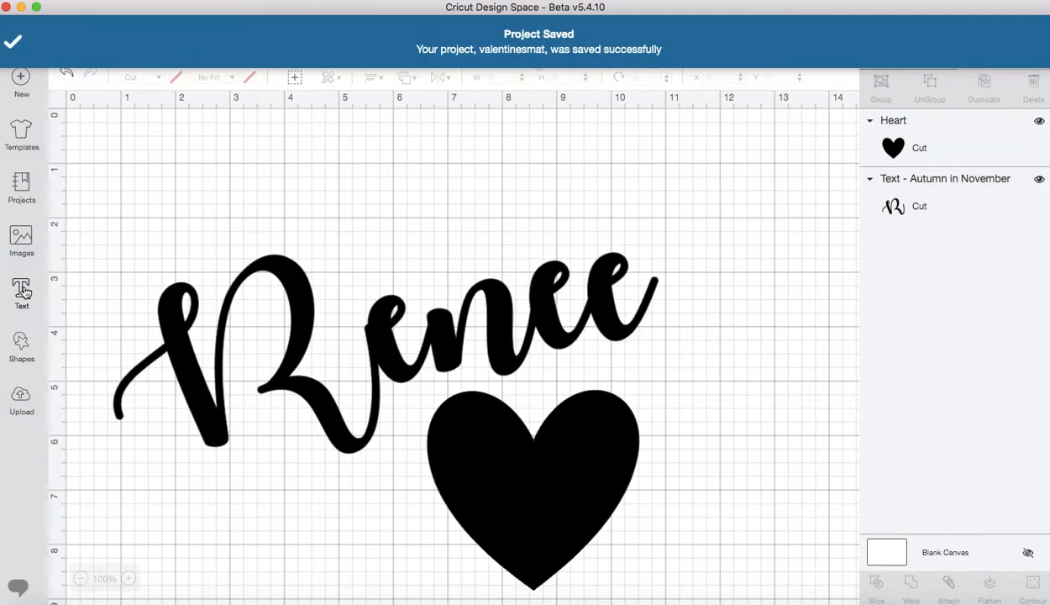
{"action": "type", "text": "1978"}
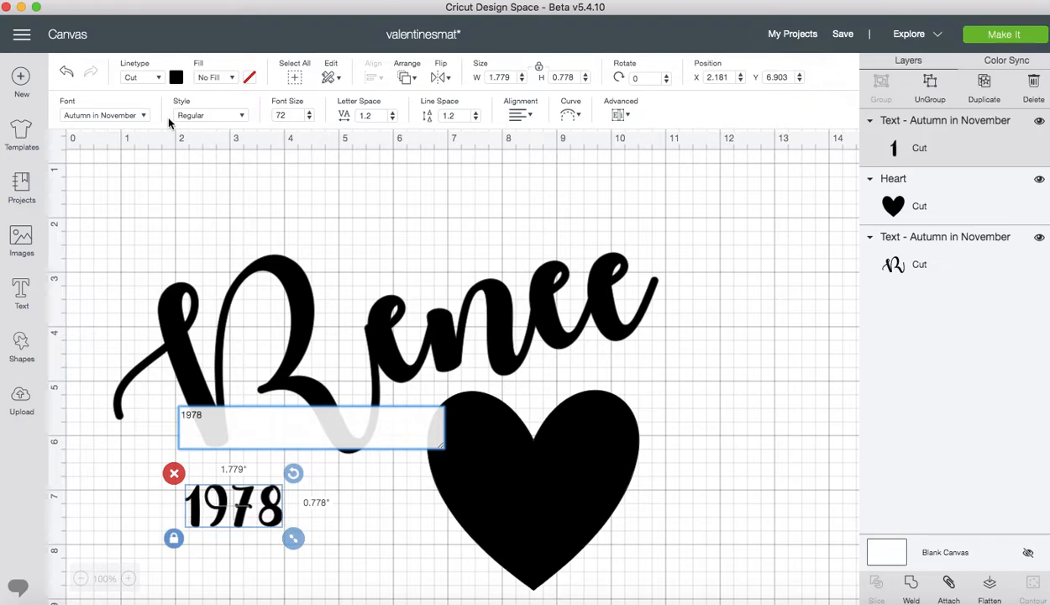
{"action": "left_click", "coordinate": [131, 115]}
{"action": "left_click", "coordinate": [692, 84]}
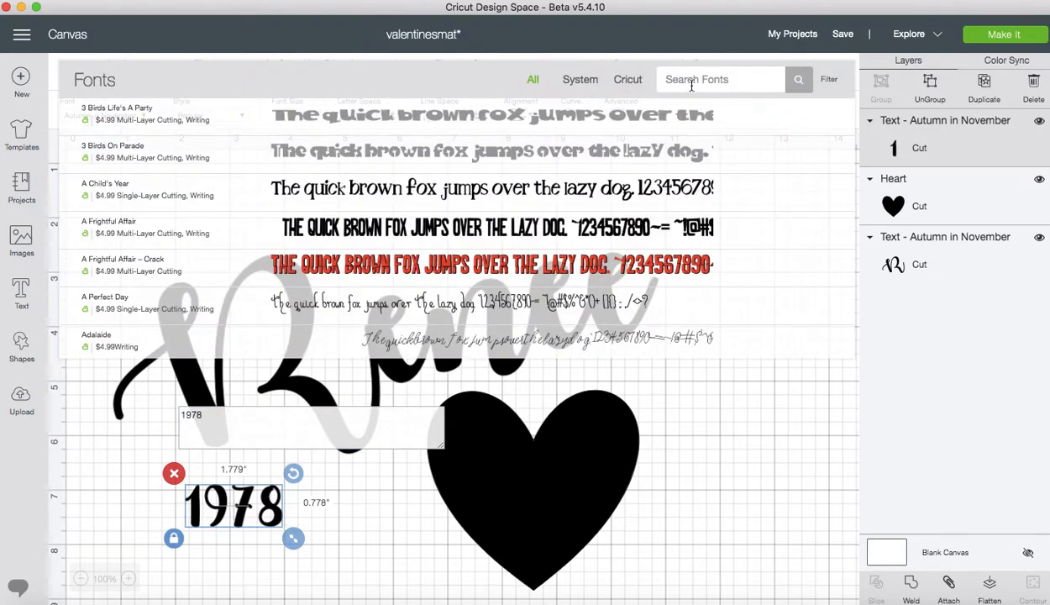
{"action": "type", "text": "foo"}
{"action": "left_click", "coordinate": [639, 120]}
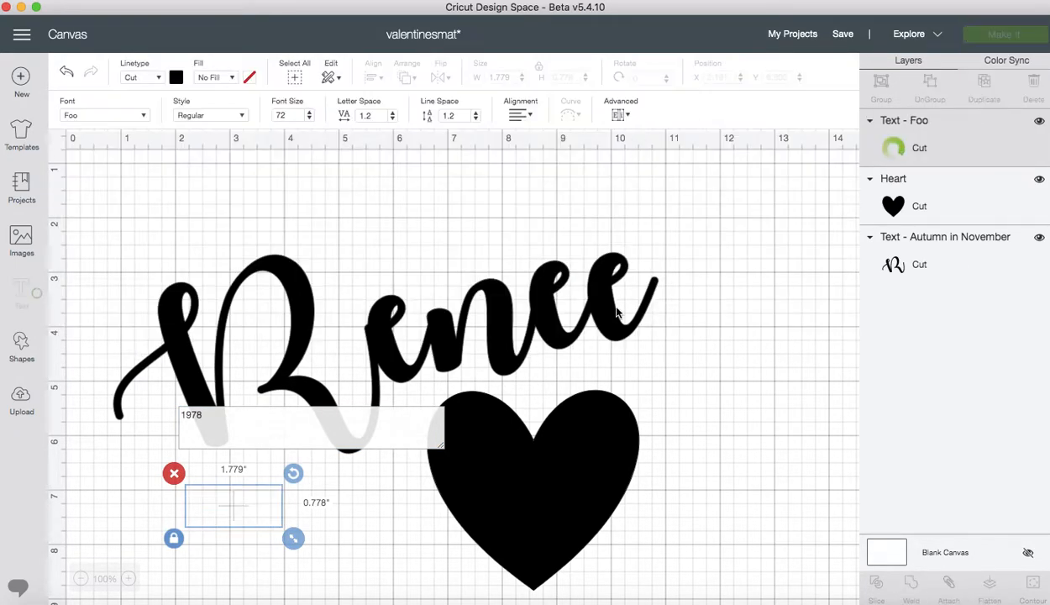
Enlarge the 1978 text and position it below the name, beside the lower part of the heart
{"action": "scroll", "coordinate": [744, 445], "scroll_direction": "down", "scroll_amount": 5}
{"action": "left_click_drag", "start_coordinate": [310, 421], "coordinate": [393, 446]}
{"action": "left_click_drag", "start_coordinate": [285, 413], "coordinate": [267, 462]}
{"action": "left_click_drag", "start_coordinate": [386, 511], "coordinate": [416, 532]}
{"action": "left_click_drag", "start_coordinate": [375, 468], "coordinate": [404, 446]}
{"action": "left_click", "coordinate": [677, 471]}
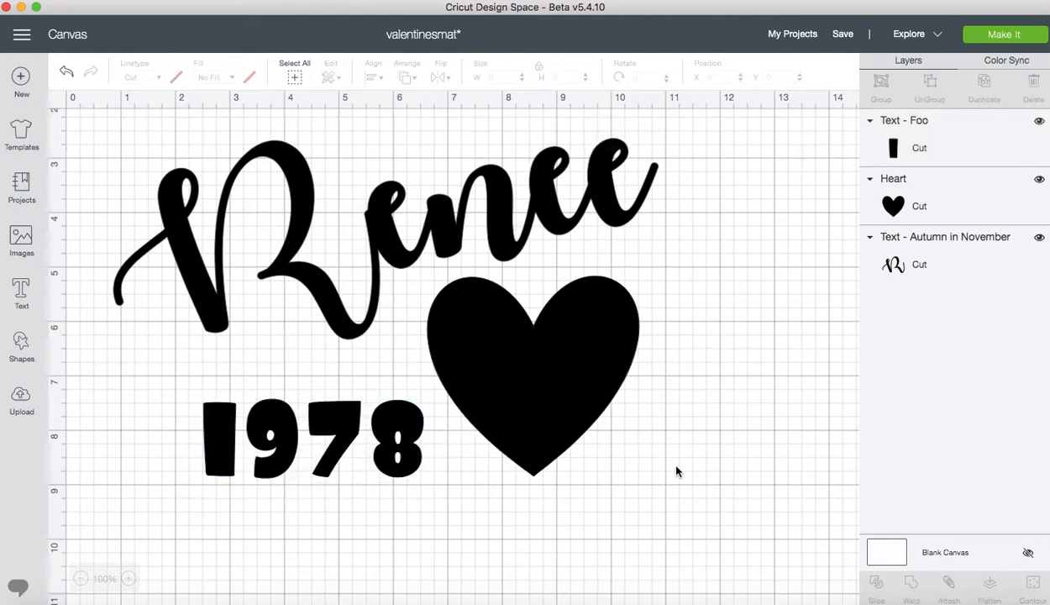
Select the name, heart and 1978 text together and attach them to each other
{"action": "scroll", "coordinate": [677, 471], "scroll_direction": "right", "scroll_amount": 3}
{"action": "scroll", "coordinate": [677, 471], "scroll_direction": "left", "scroll_amount": 2}
{"action": "scroll", "coordinate": [677, 471], "scroll_direction": "up", "scroll_amount": 2}
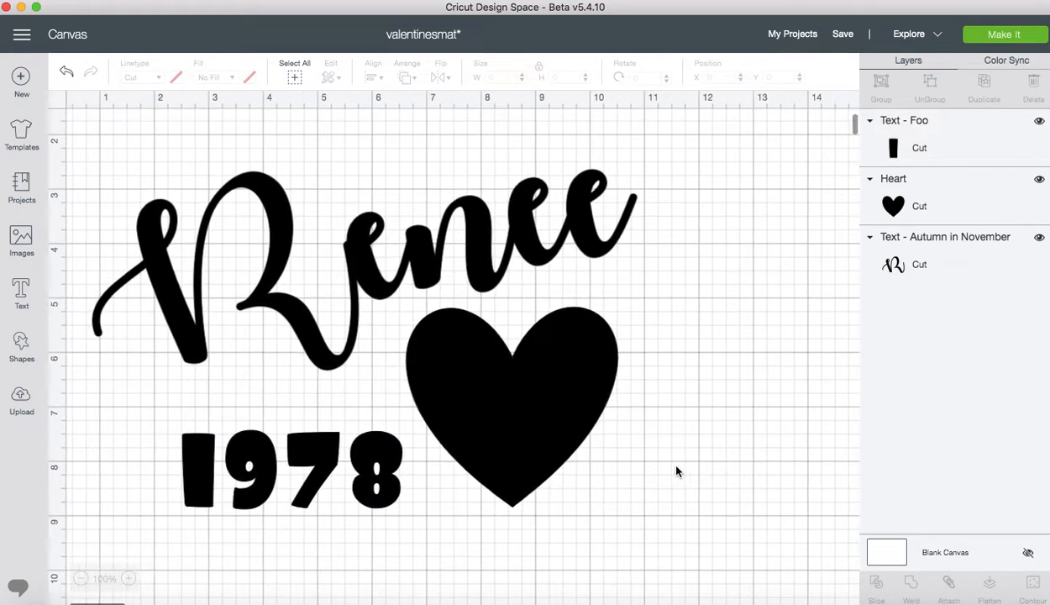
{"action": "left_click_drag", "start_coordinate": [123, 149], "coordinate": [685, 546]}
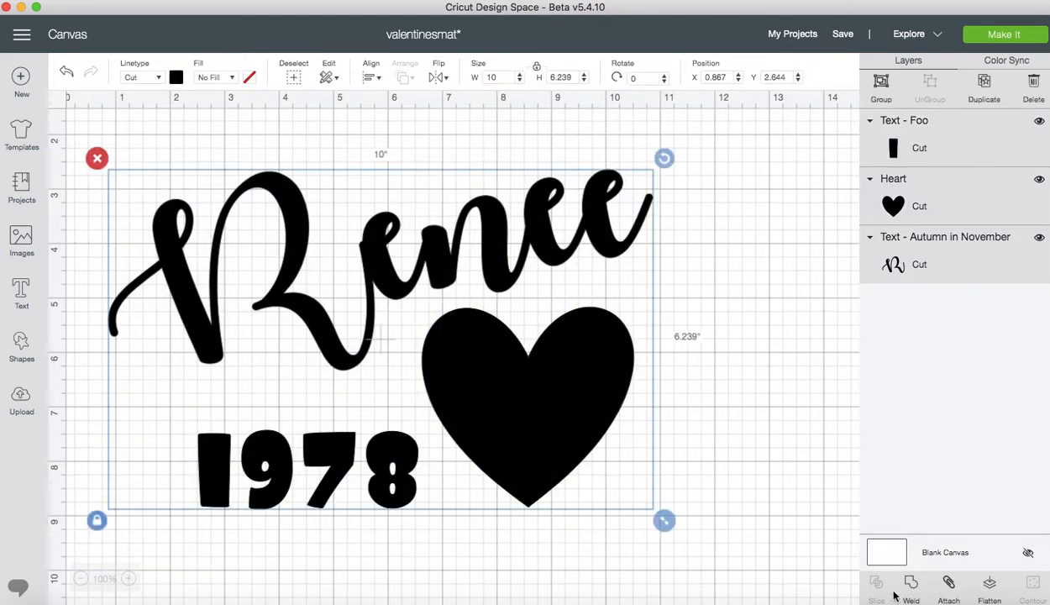
{"action": "left_click", "coordinate": [959, 593]}
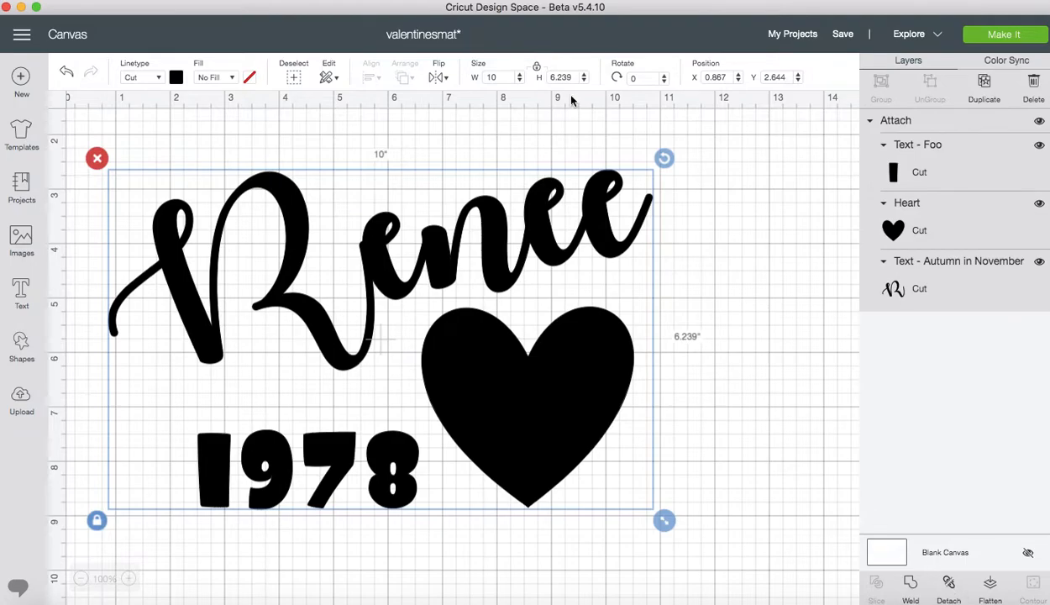
{"action": "left_click", "coordinate": [708, 231]}
Set the attached design's width to 11 in and prepare it on the cutting mat
{"action": "left_click", "coordinate": [1021, 42]}
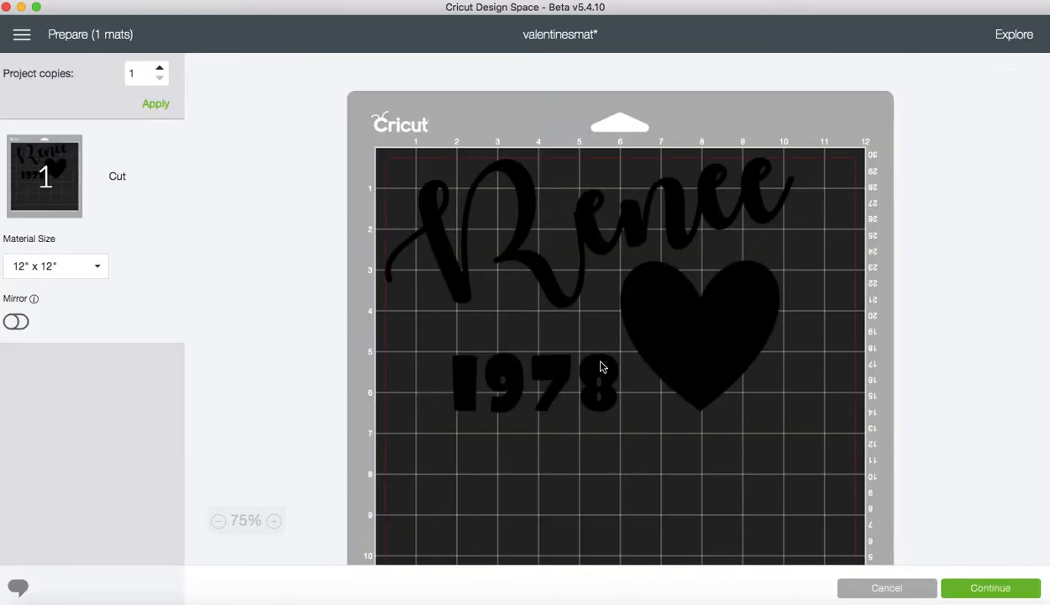
{"action": "left_click", "coordinate": [899, 594]}
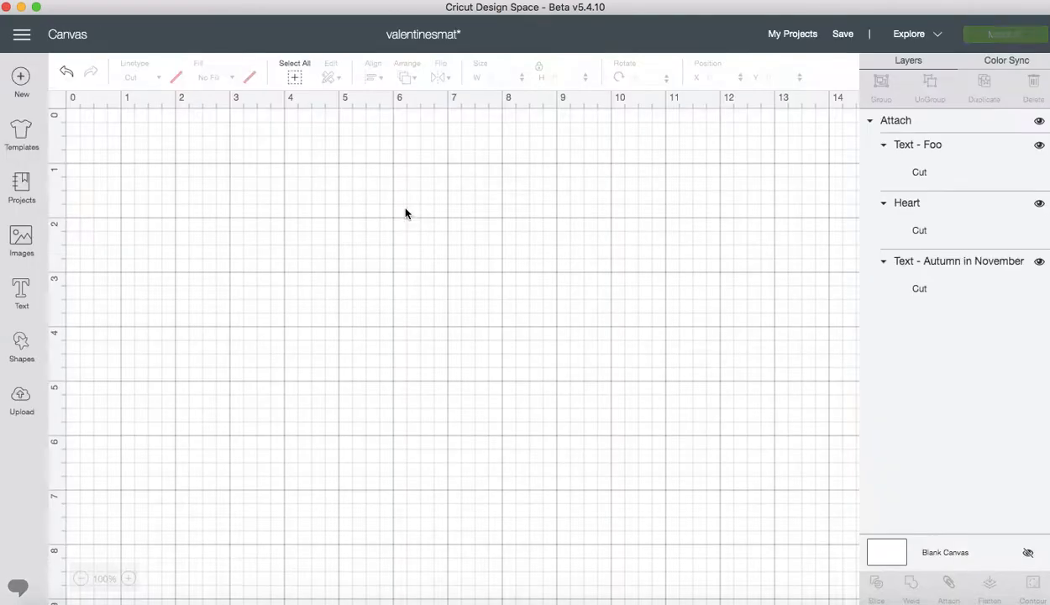
{"action": "left_click", "coordinate": [521, 403]}
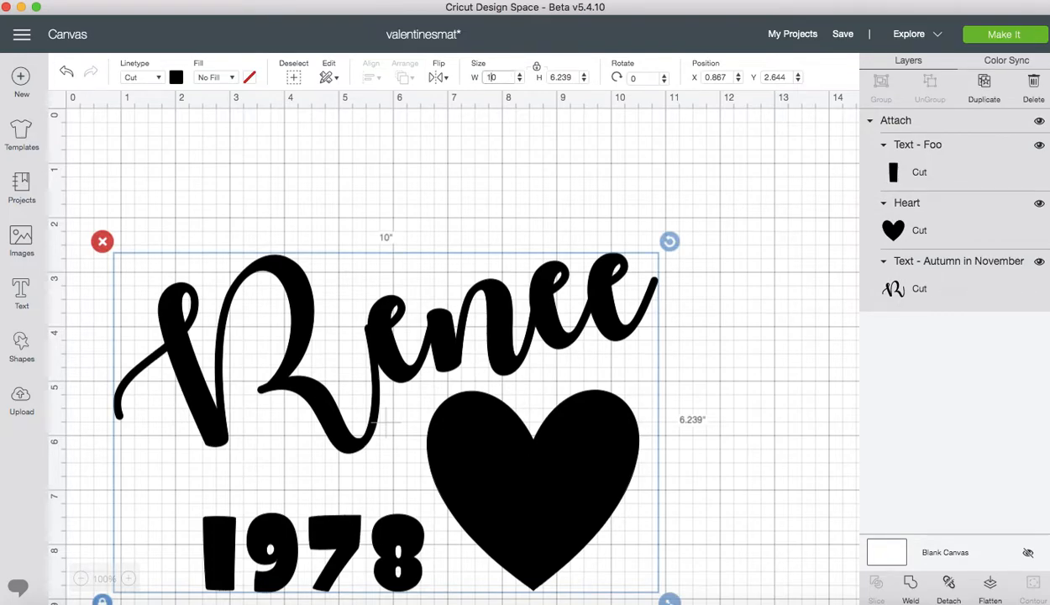
{"action": "key", "text": "BackSpace"}
{"action": "type", "text": "1"}
{"action": "left_click", "coordinate": [999, 38]}
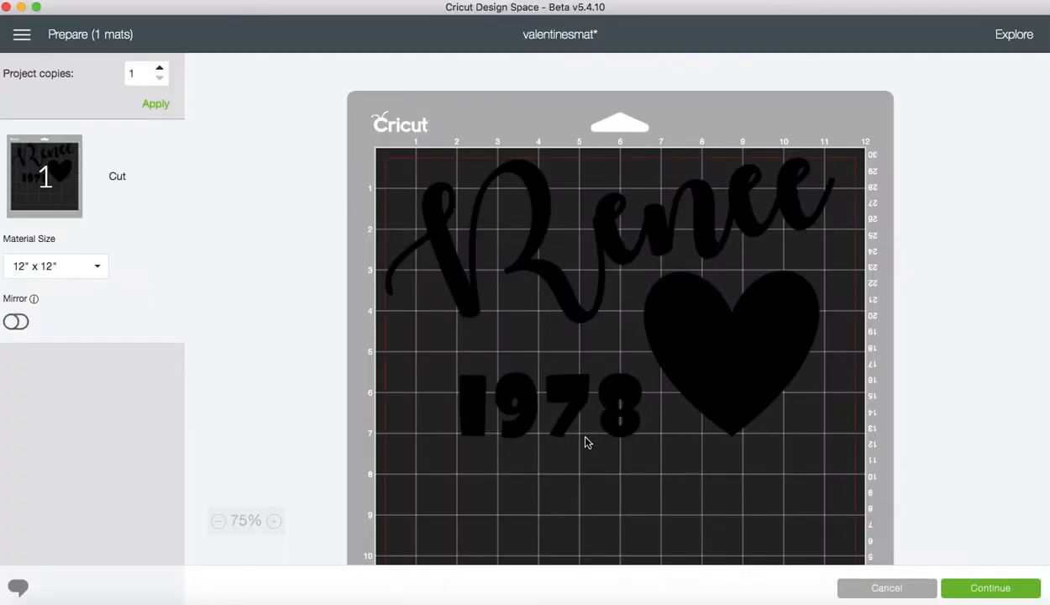
Return from the mat preview to the canvas, detach the design and change the 1978 text to 1976
{"action": "left_click", "coordinate": [874, 588]}
{"action": "scroll", "coordinate": [546, 399], "scroll_direction": "down", "scroll_amount": 5}
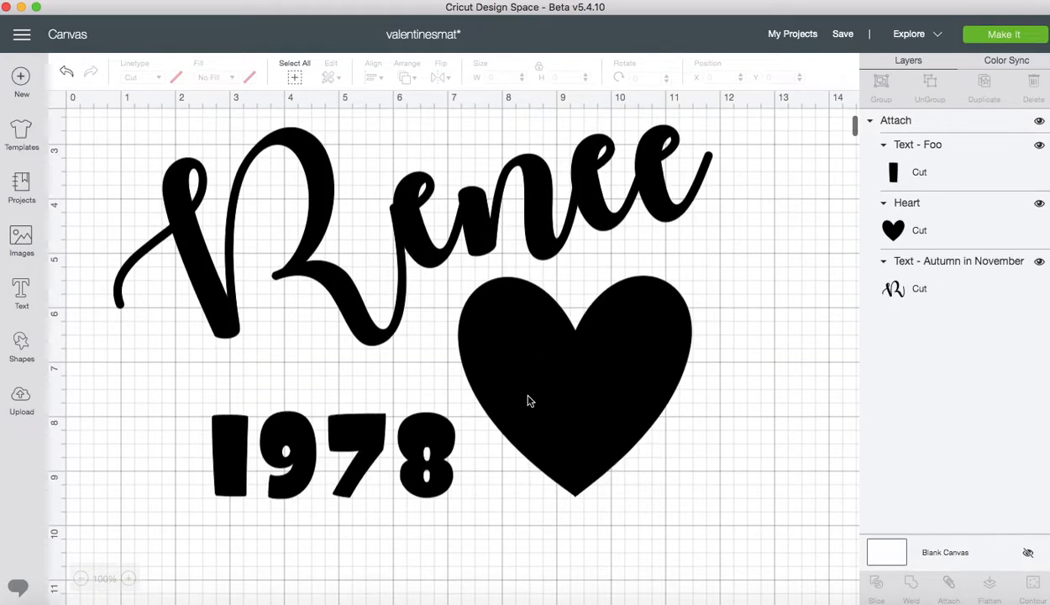
{"action": "left_click", "coordinate": [527, 399]}
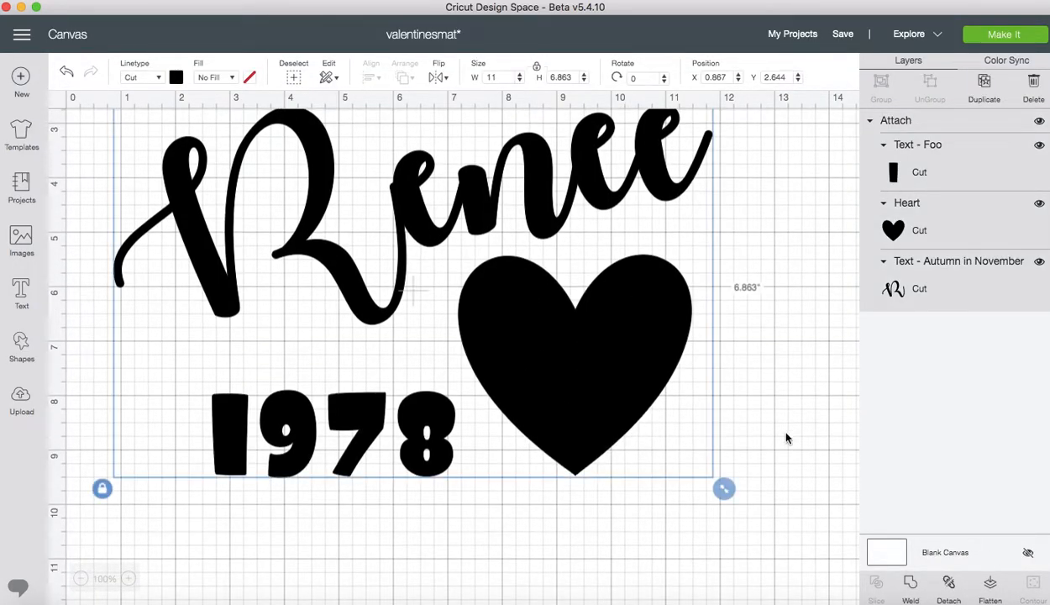
{"action": "right_click", "coordinate": [571, 359]}
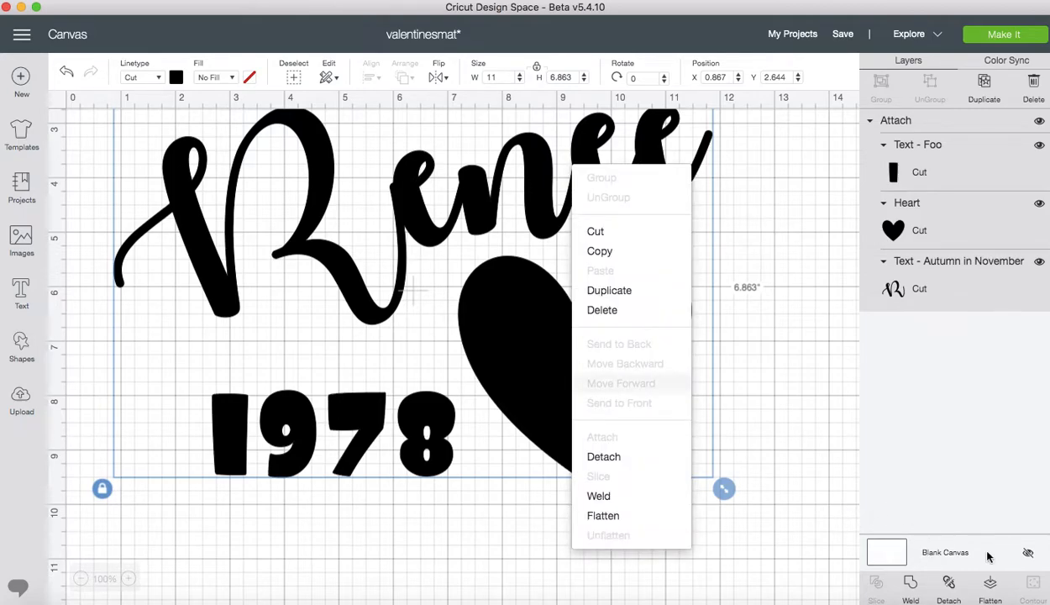
{"action": "left_click", "coordinate": [945, 582]}
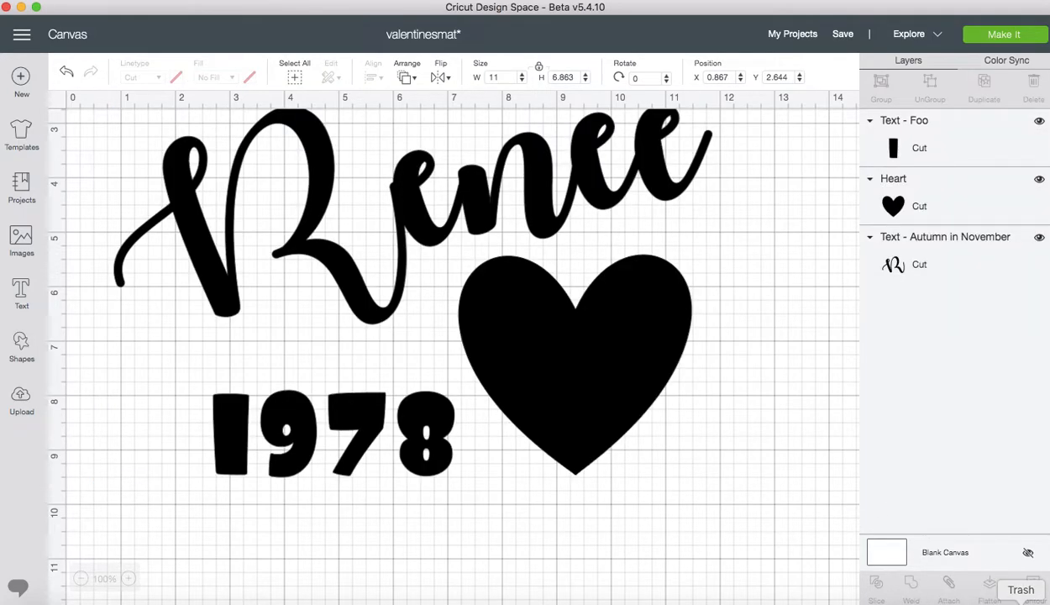
{"action": "double_click", "coordinate": [414, 403]}
{"action": "key", "text": "BackSpace"}
{"action": "type", "text": "6"}
{"action": "left_click", "coordinate": [349, 496]}
{"action": "scroll", "coordinate": [361, 504], "scroll_direction": "up", "scroll_amount": 3}
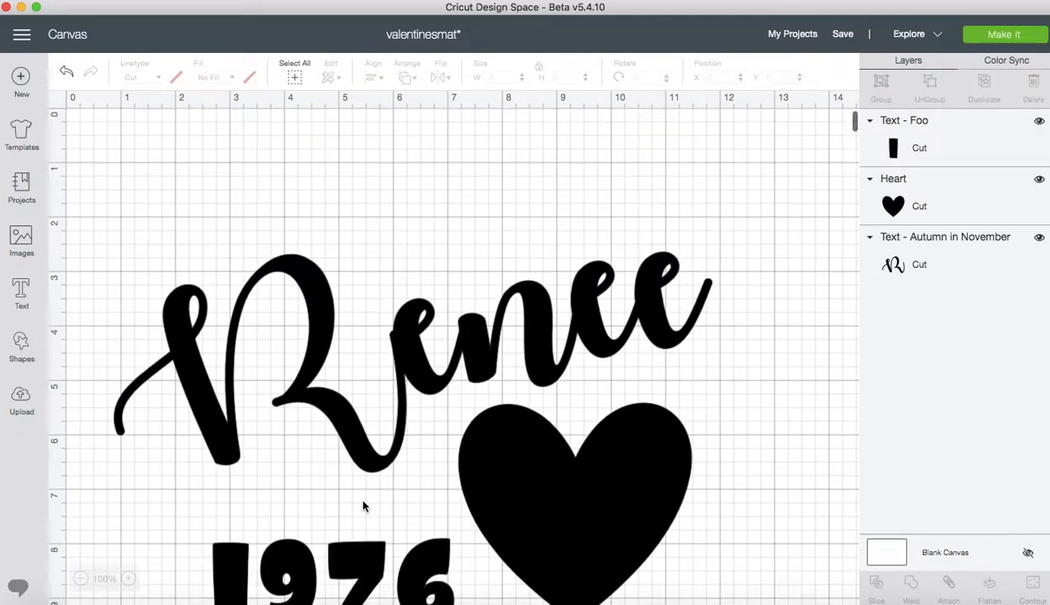
Select the name, heart and 1976 text together and attach them again
{"action": "left_click_drag", "start_coordinate": [110, 223], "coordinate": [649, 546]}
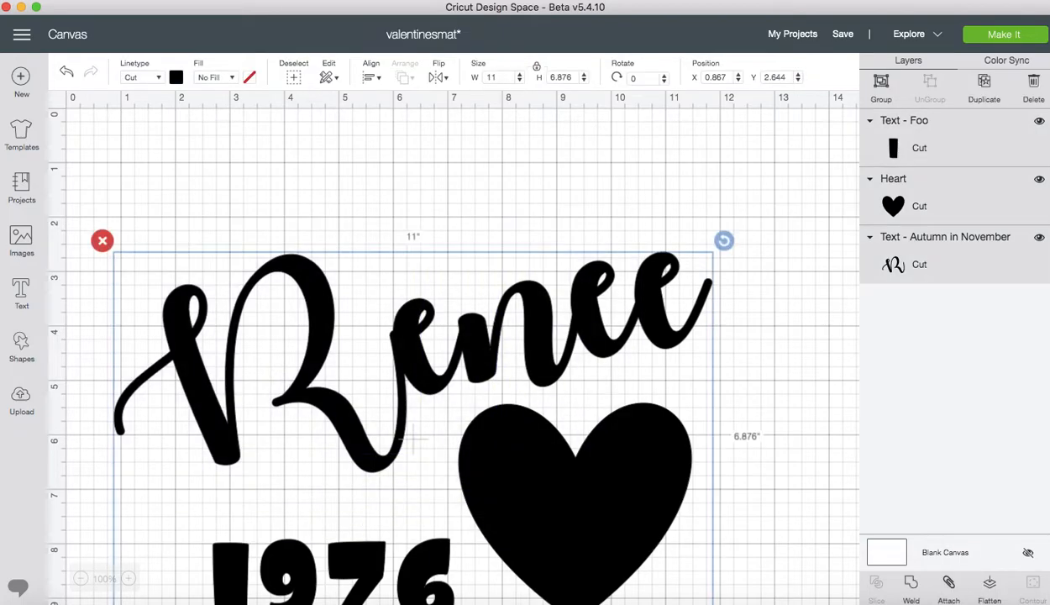
{"action": "left_click", "coordinate": [949, 583]}
{"action": "scroll", "coordinate": [603, 364], "scroll_direction": "down", "scroll_amount": 3}
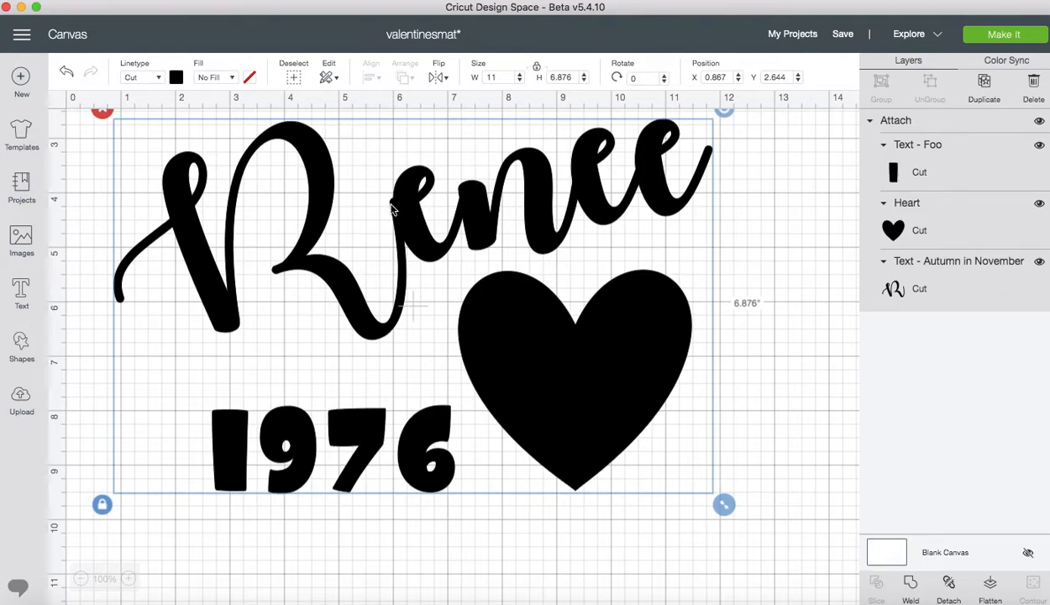
{"action": "left_click", "coordinate": [771, 489]}
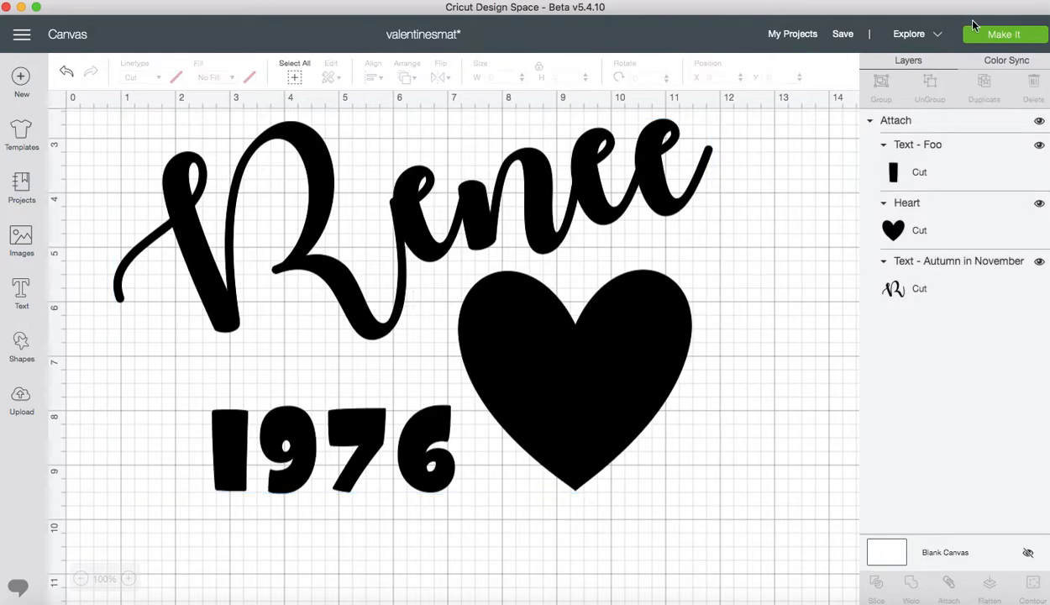
Preview the attached 1976 design on the cutting mat and return to the canvas
{"action": "left_click", "coordinate": [966, 34]}
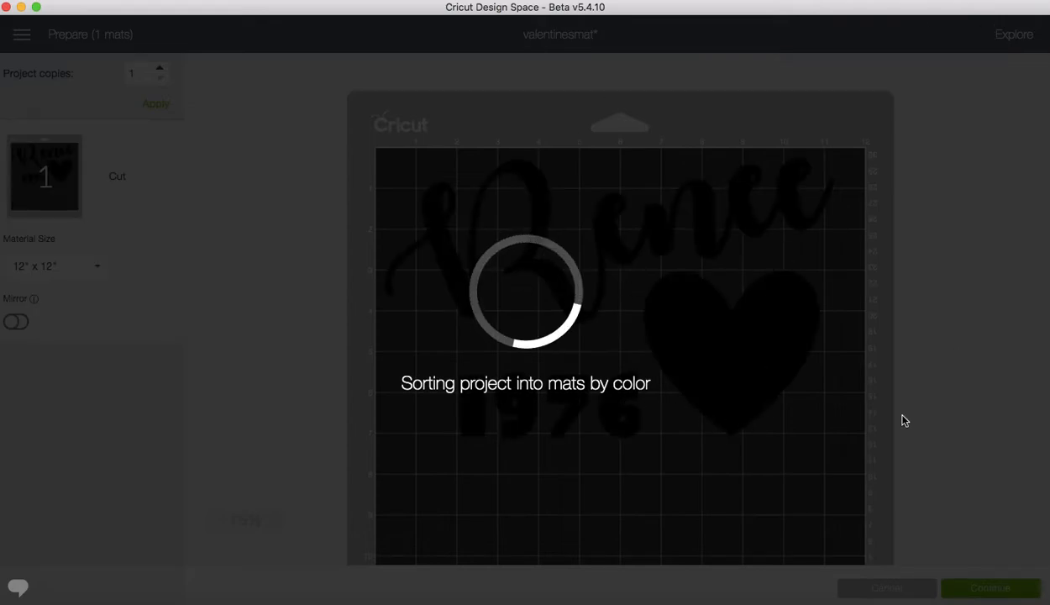
{"action": "scroll", "coordinate": [664, 354], "scroll_direction": "down", "scroll_amount": 3}
{"action": "scroll", "coordinate": [665, 354], "scroll_direction": "up", "scroll_amount": 3}
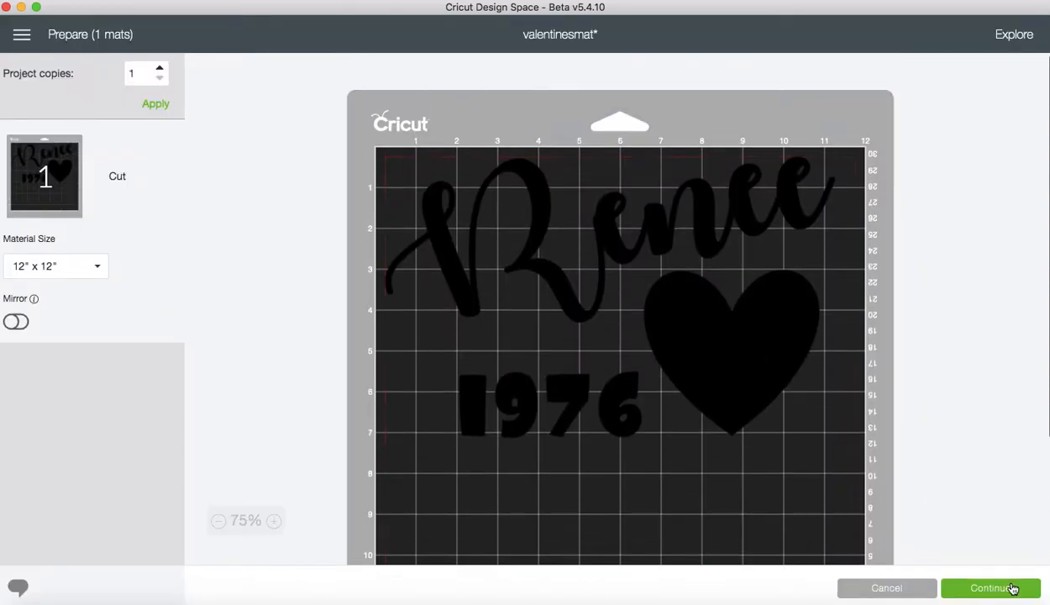
{"action": "left_click", "coordinate": [879, 590]}
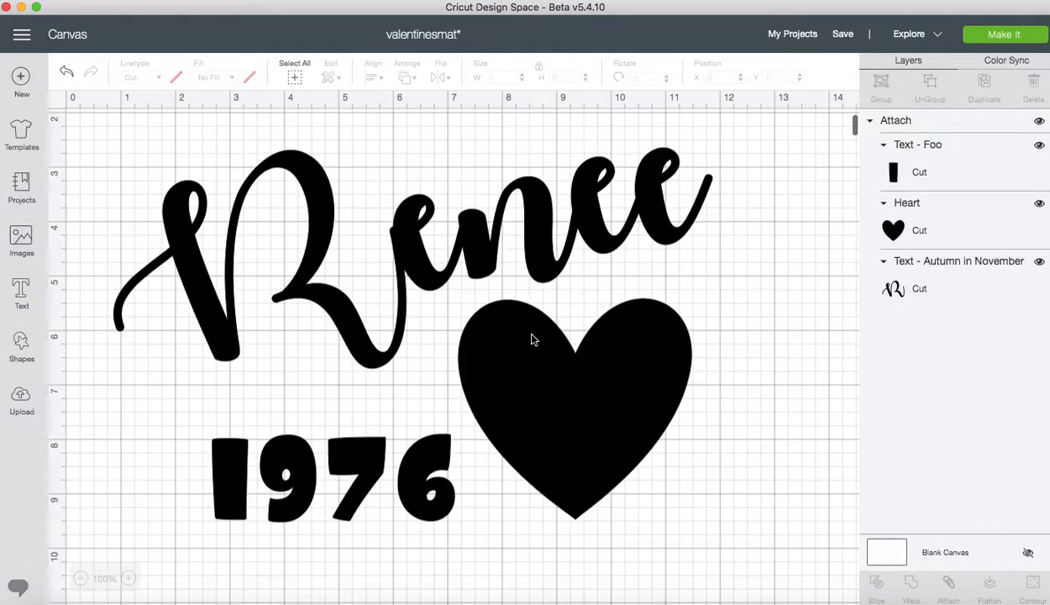
Detach the design, tilt the heart counterclockwise and shift it slightly beneath the end of the name
{"action": "left_click", "coordinate": [531, 339]}
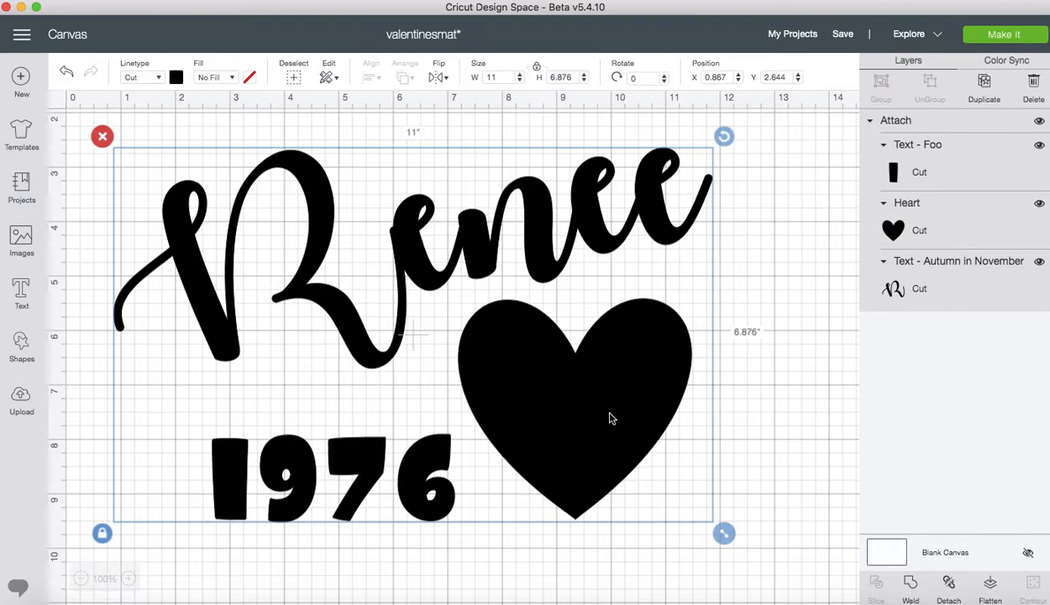
{"action": "left_click", "coordinate": [947, 584]}
{"action": "left_click", "coordinate": [626, 415]}
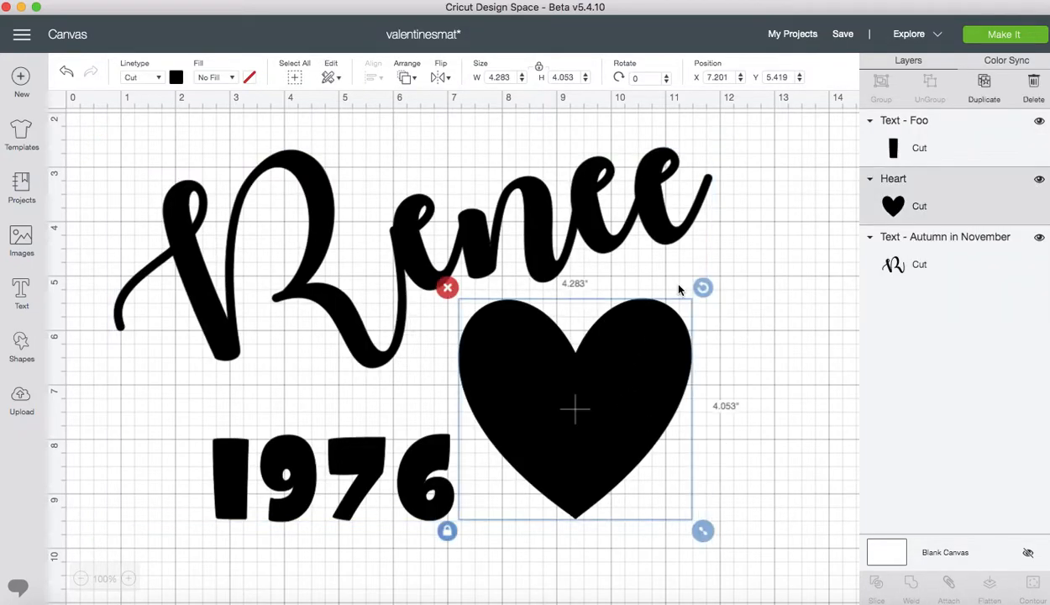
{"action": "left_click_drag", "start_coordinate": [704, 290], "coordinate": [668, 275]}
{"action": "left_click_drag", "start_coordinate": [626, 369], "coordinate": [651, 363]}
{"action": "left_click", "coordinate": [750, 377]}
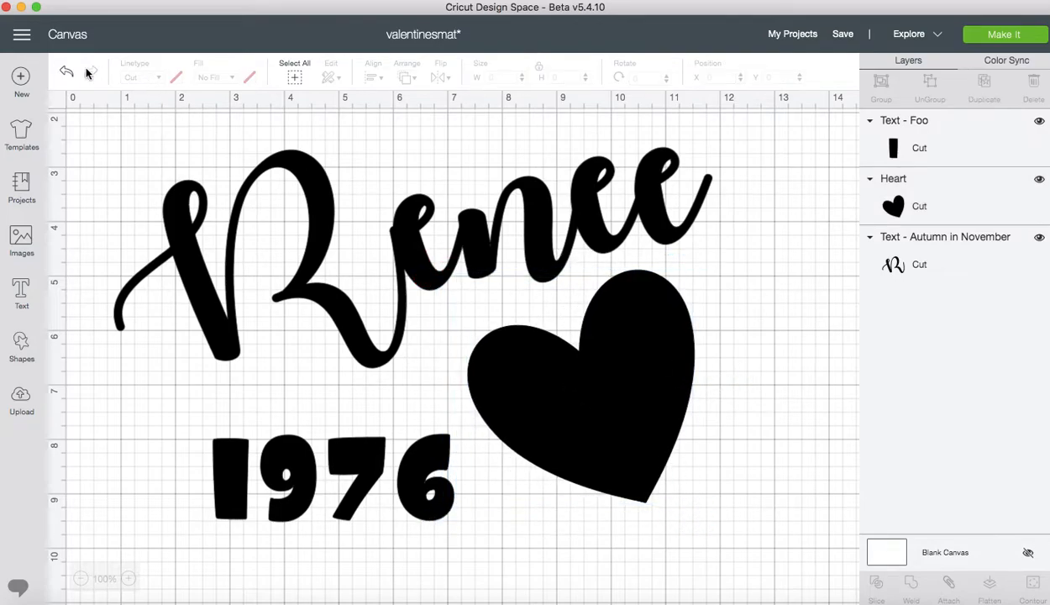
Select all the parts, attach them with the tilted heart and save the project
{"action": "left_click", "coordinate": [305, 83]}
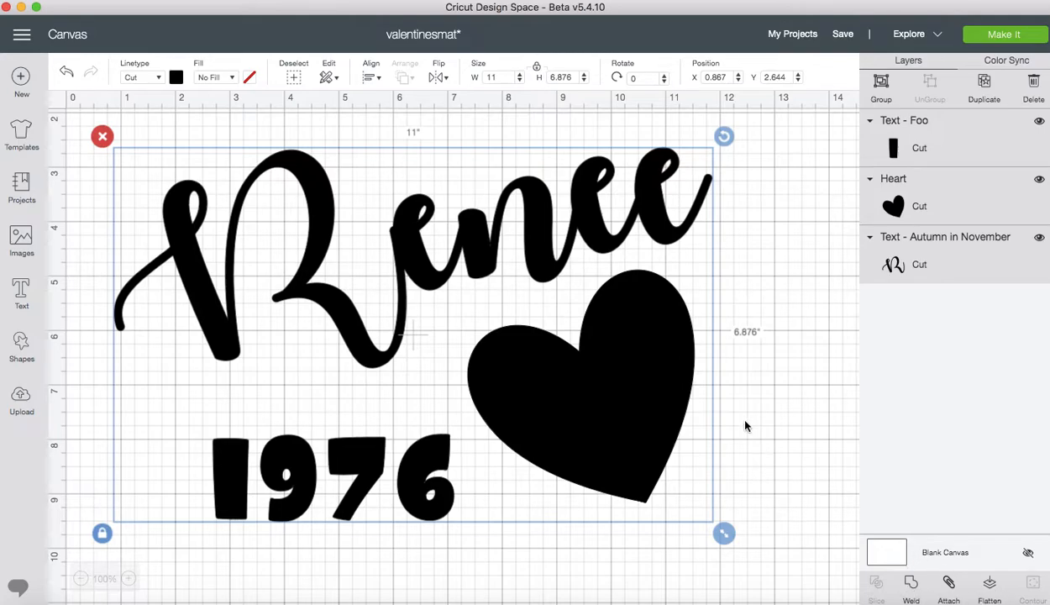
{"action": "left_click", "coordinate": [774, 447]}
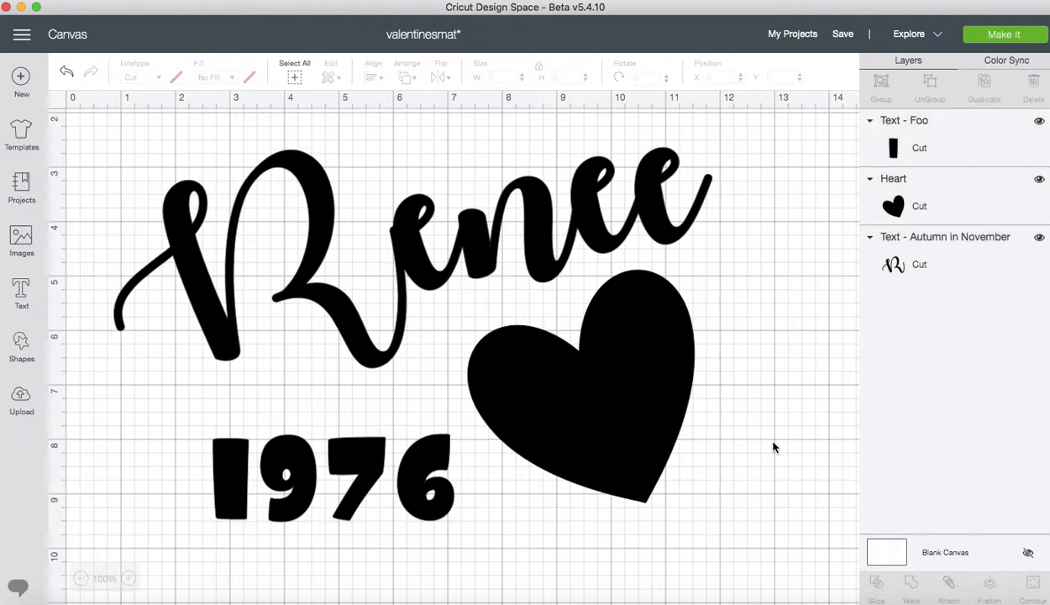
{"action": "left_click", "coordinate": [293, 84]}
{"action": "left_click", "coordinate": [948, 583]}
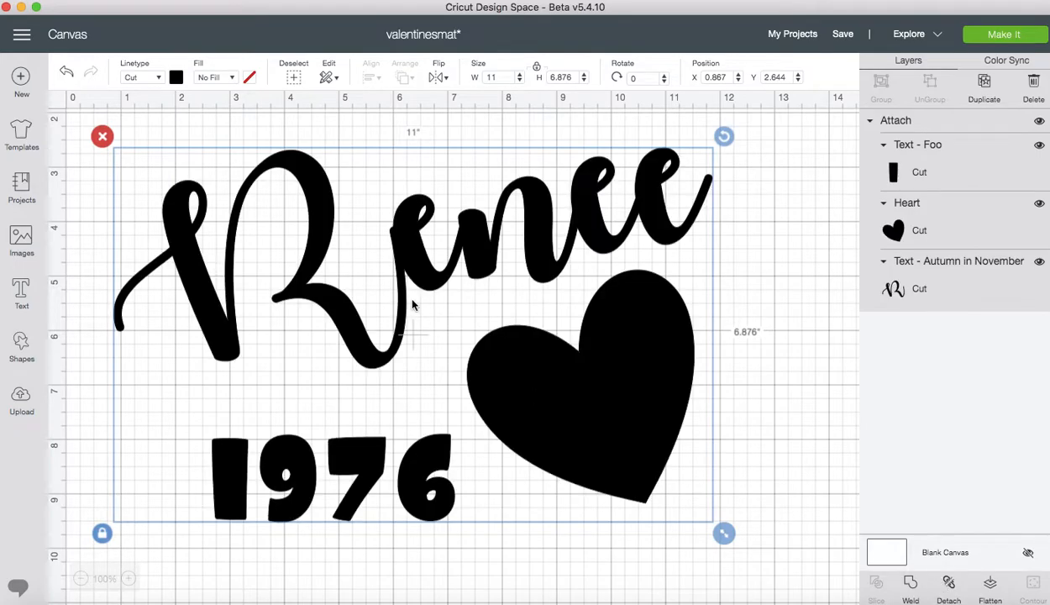
{"action": "left_click", "coordinate": [845, 36]}
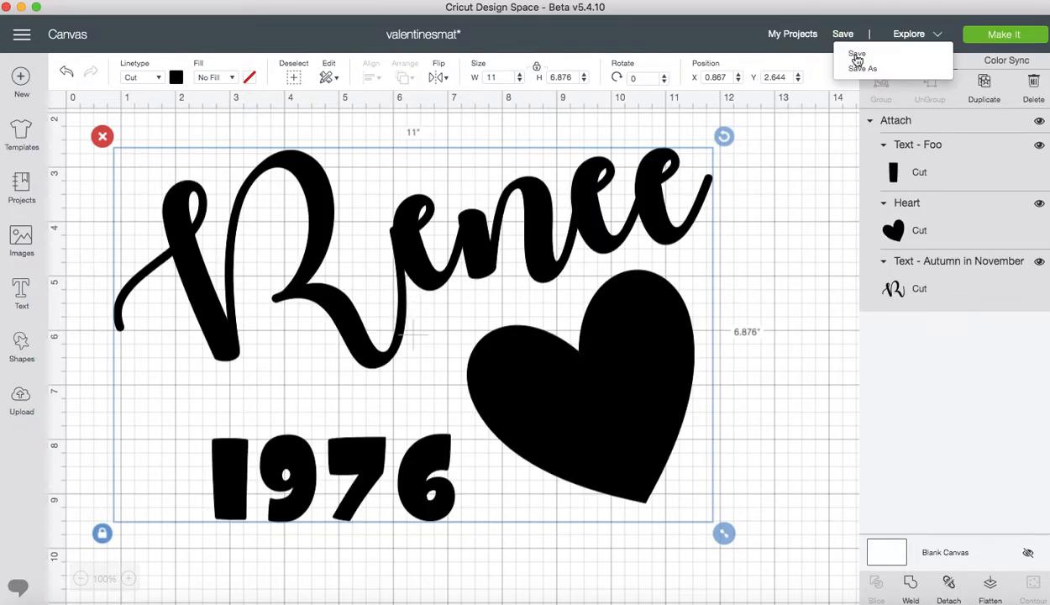
{"action": "left_click", "coordinate": [857, 55]}
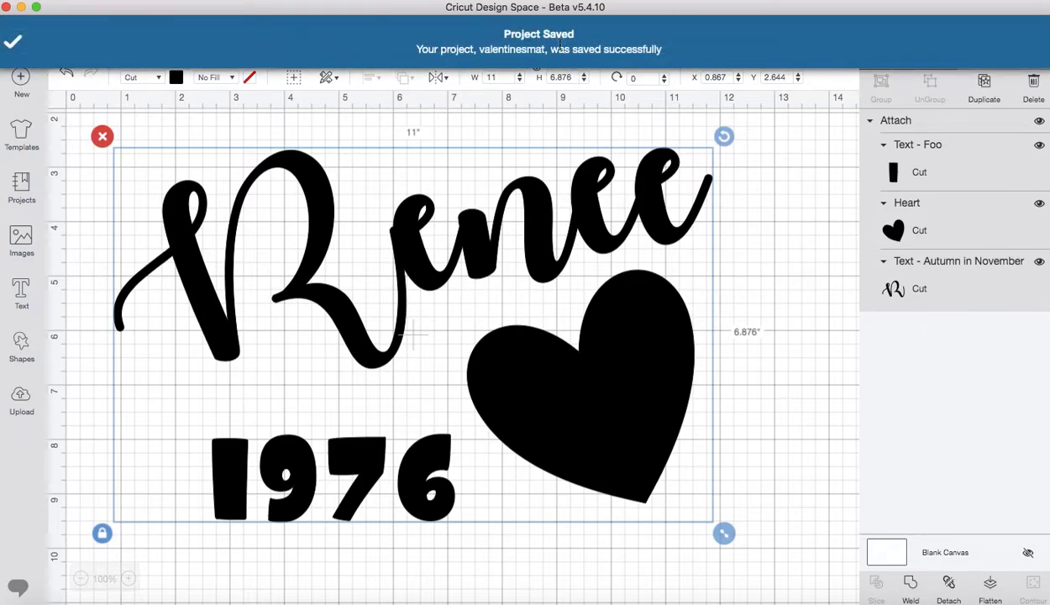
Detach the design and replace the 1976 text with 2020
{"action": "left_click", "coordinate": [950, 588]}
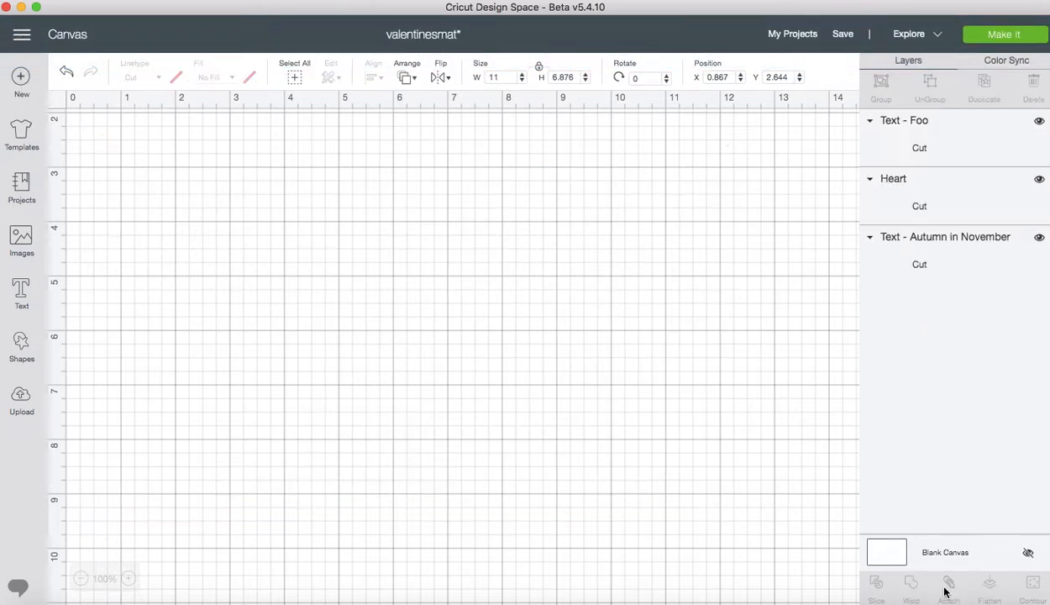
{"action": "double_click", "coordinate": [417, 492]}
{"action": "key", "text": "BackSpace"}
{"action": "key", "text": "BackSpace"}
{"action": "key", "text": "BackSpace"}
{"action": "key", "text": "BackSpace"}
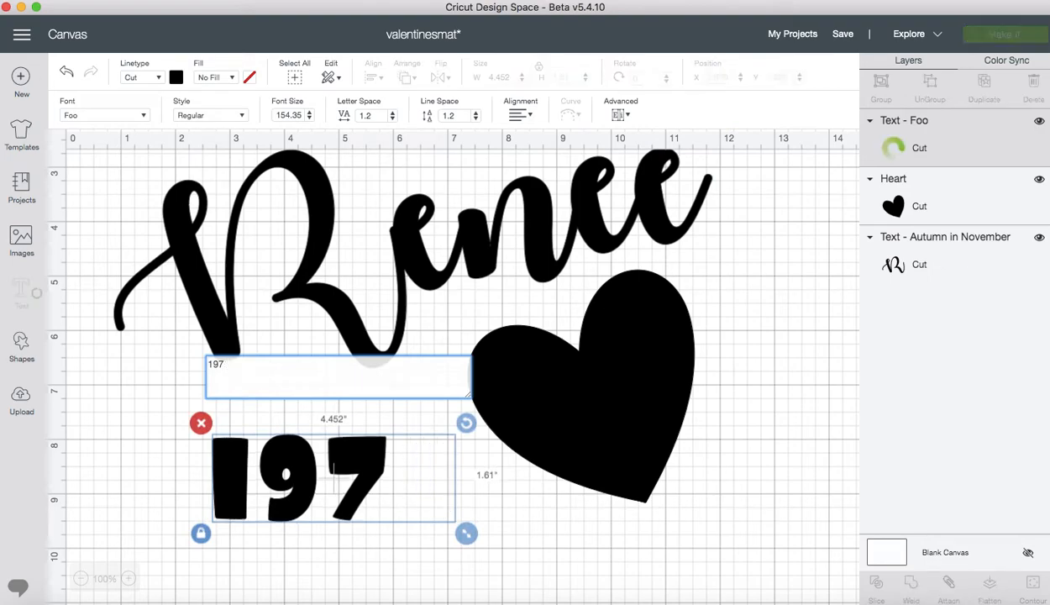
{"action": "type", "text": "2020"}
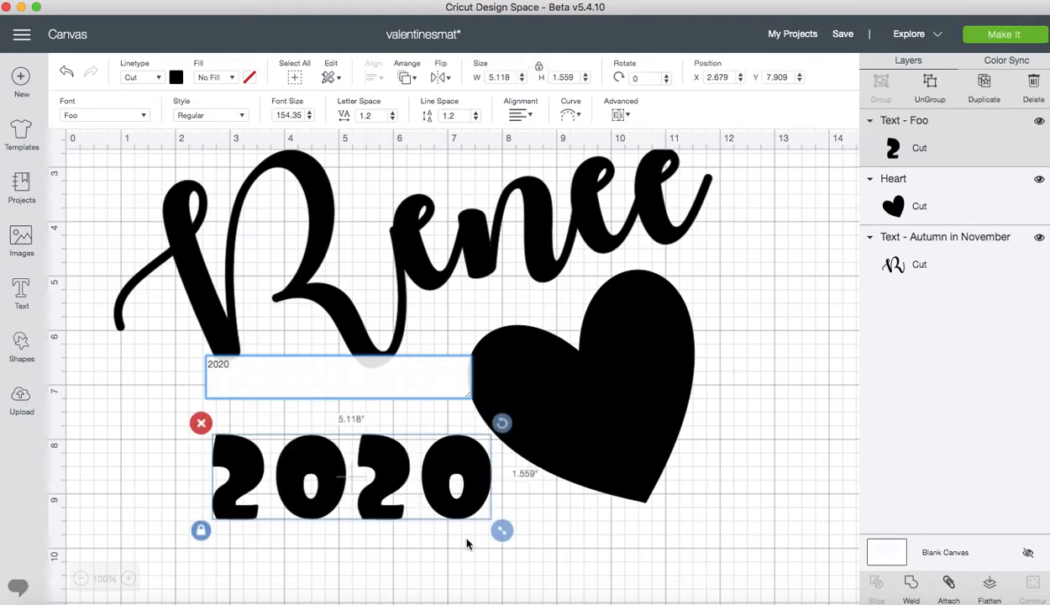
Move the 2020 text from below the name to the right side of the heart
{"action": "left_click_drag", "start_coordinate": [451, 510], "coordinate": [447, 523]}
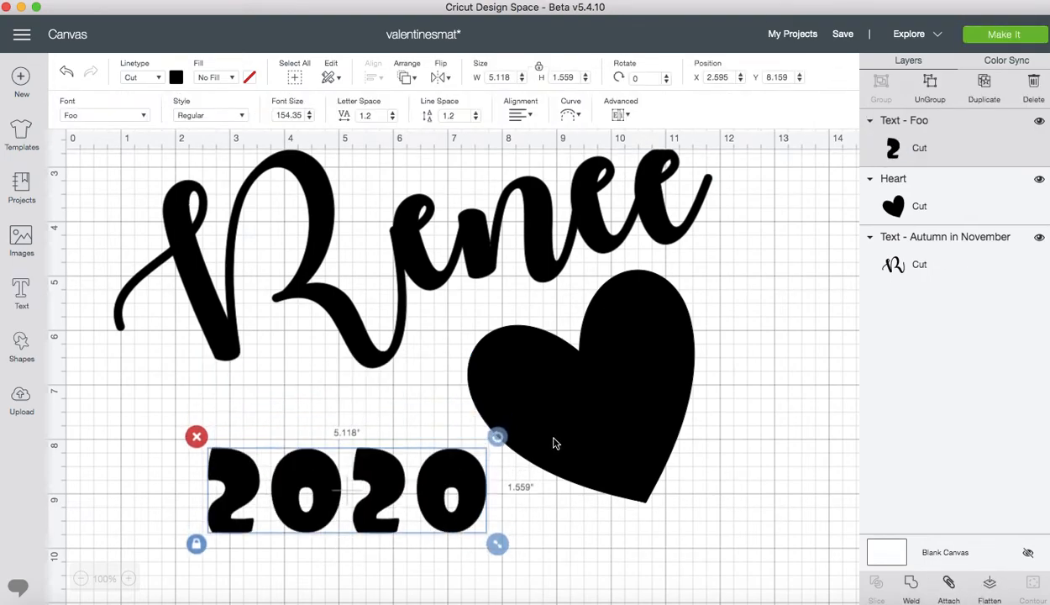
{"action": "scroll", "coordinate": [485, 378], "scroll_direction": "right", "scroll_amount": 5}
{"action": "left_click_drag", "start_coordinate": [209, 492], "coordinate": [768, 484]}
Rotate the heart clockwise to about 27° and place it between the end of the name and the 2020 text
{"action": "left_click_drag", "start_coordinate": [427, 304], "coordinate": [477, 314]}
{"action": "left_click_drag", "start_coordinate": [533, 267], "coordinate": [588, 411]}
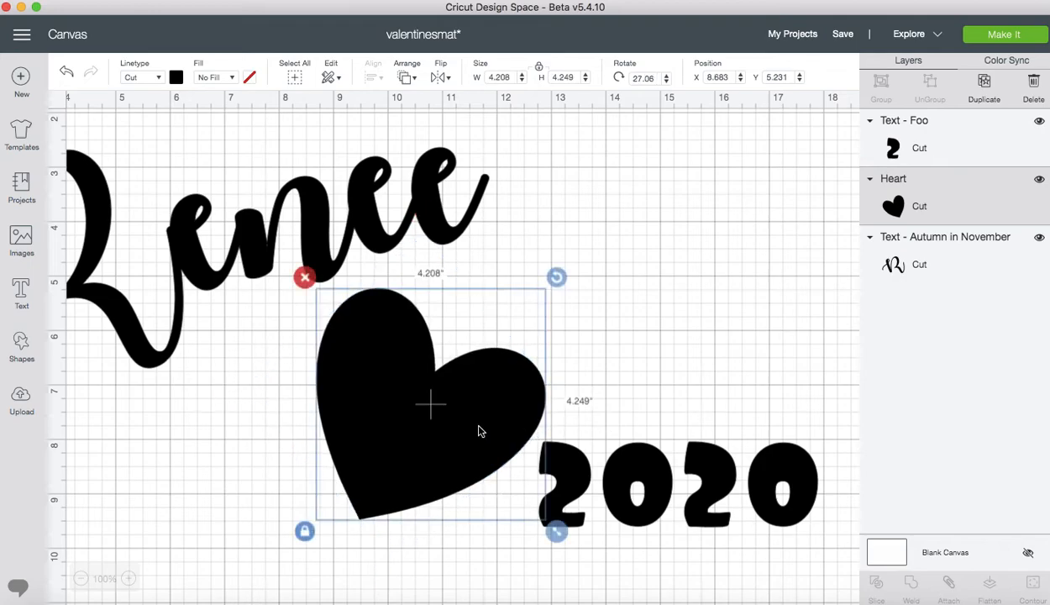
{"action": "left_click_drag", "start_coordinate": [487, 429], "coordinate": [494, 395]}
Replace the name text with a different first name and move it below the heart and the 2020 text
{"action": "double_click", "coordinate": [426, 214]}
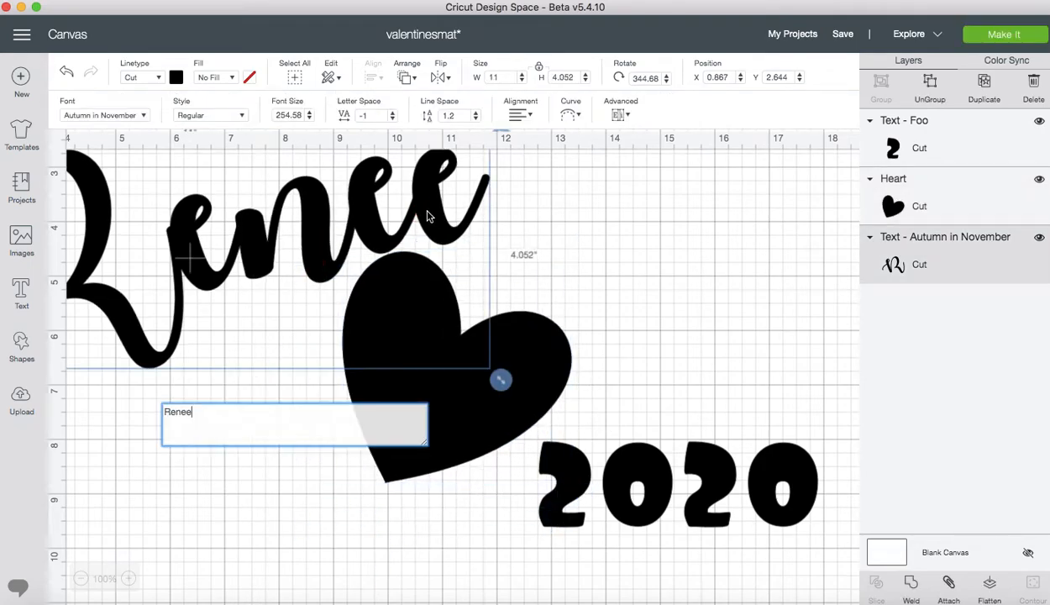
{"action": "left_click_drag", "start_coordinate": [224, 421], "coordinate": [83, 391]}
{"action": "type", "text": "Steve"}
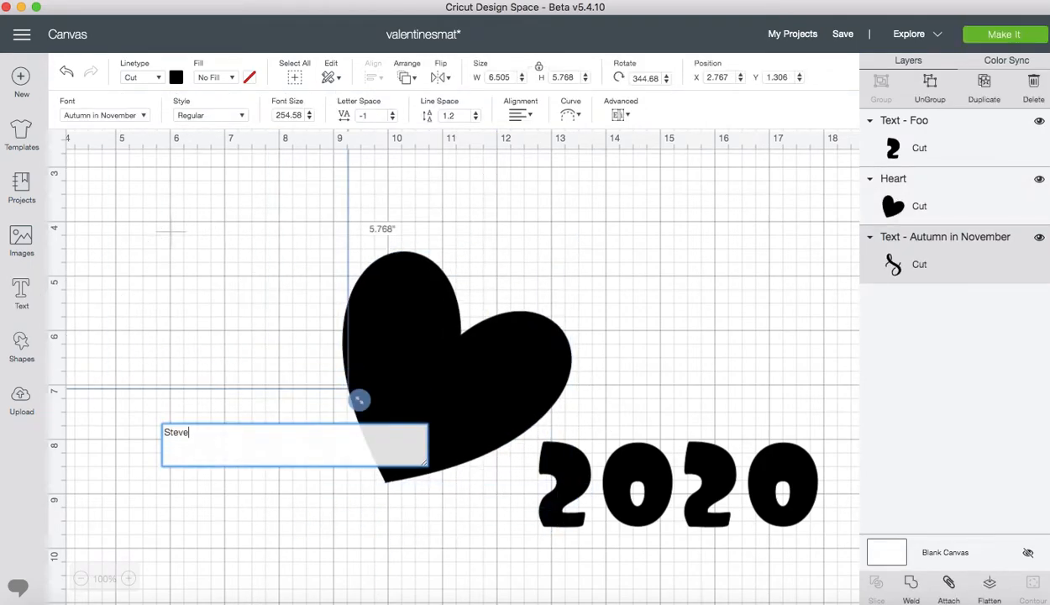
{"action": "left_click_drag", "start_coordinate": [323, 234], "coordinate": [554, 312]}
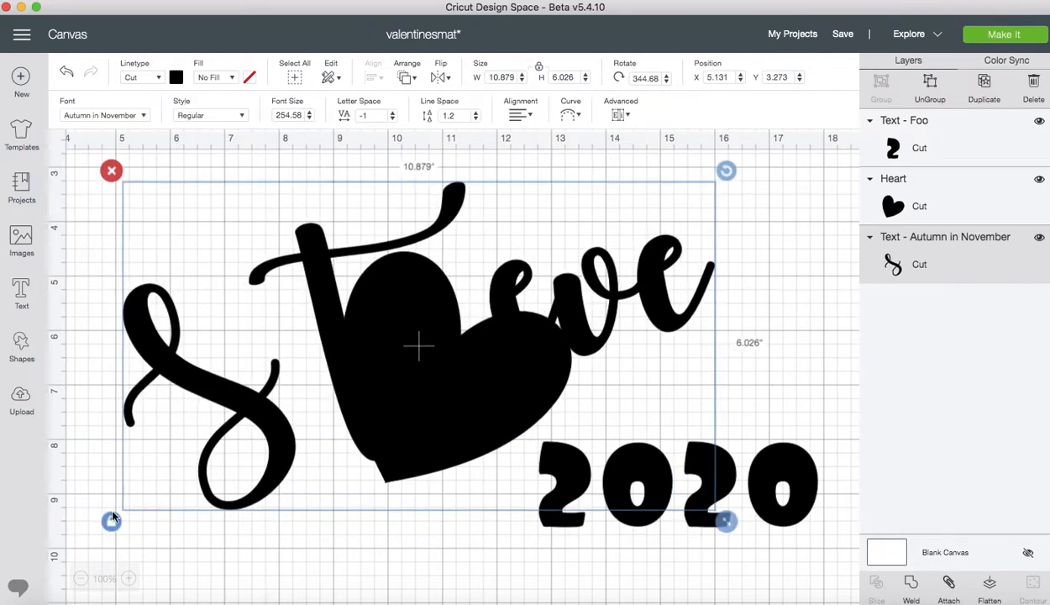
{"action": "left_click", "coordinate": [81, 578]}
{"action": "left_click_drag", "start_coordinate": [472, 243], "coordinate": [503, 472]}
Shorten the name text to its initial S, then paste a copy and place it to the right of the original
{"action": "double_click", "coordinate": [531, 461]}
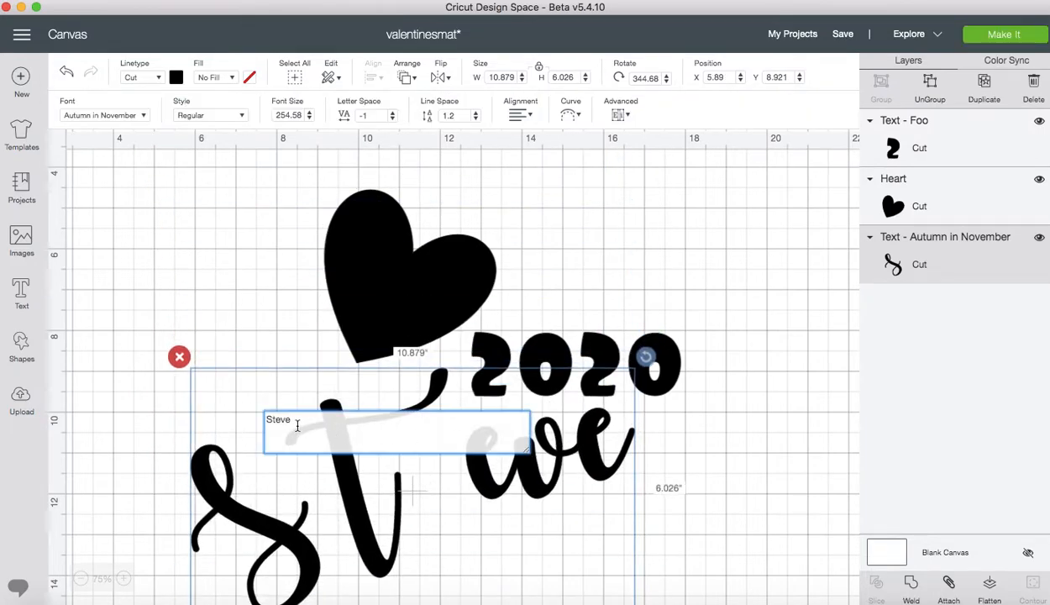
{"action": "type", "text": "S"}
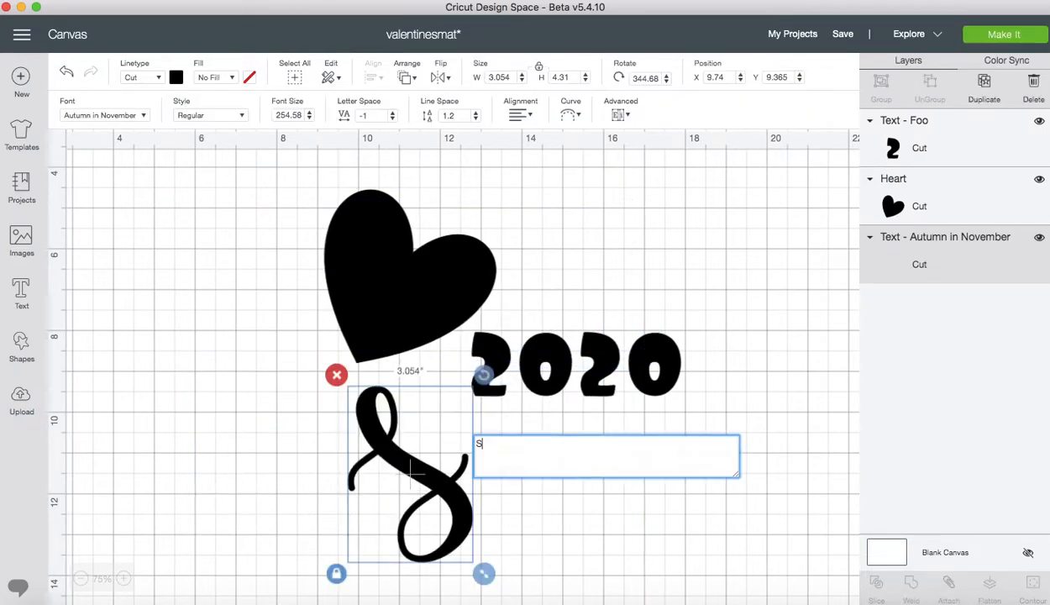
{"action": "right_click", "coordinate": [424, 483]}
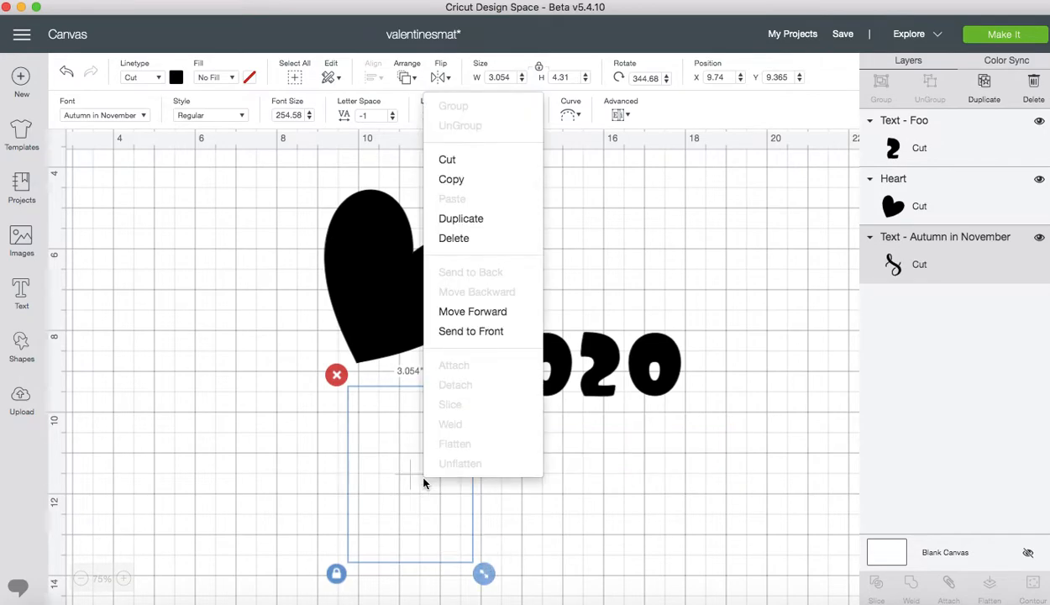
{"action": "left_click", "coordinate": [461, 176]}
{"action": "left_click", "coordinate": [542, 409]}
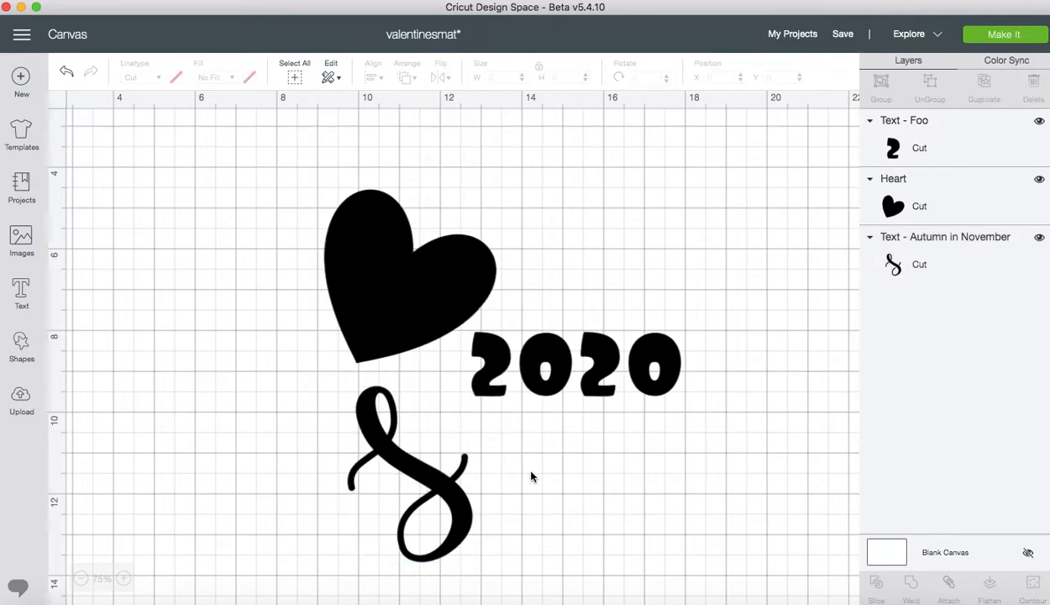
{"action": "right_click", "coordinate": [532, 476]}
{"action": "left_click", "coordinate": [542, 193]}
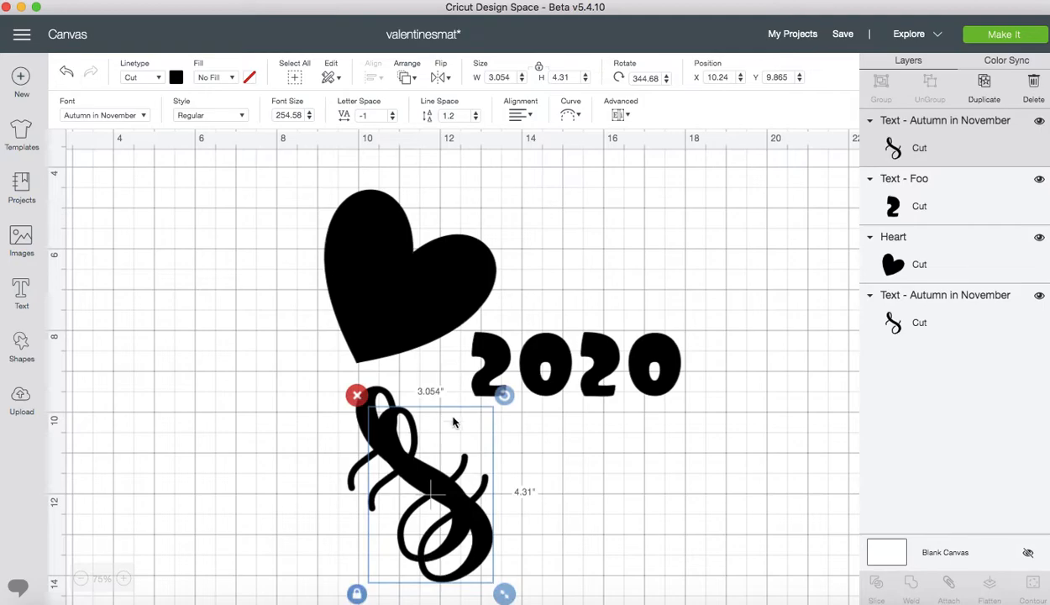
{"action": "left_click_drag", "start_coordinate": [418, 494], "coordinate": [552, 500]}
Change the copied letter to t and position it against the right side of the S so they overlap
{"action": "double_click", "coordinate": [553, 500]}
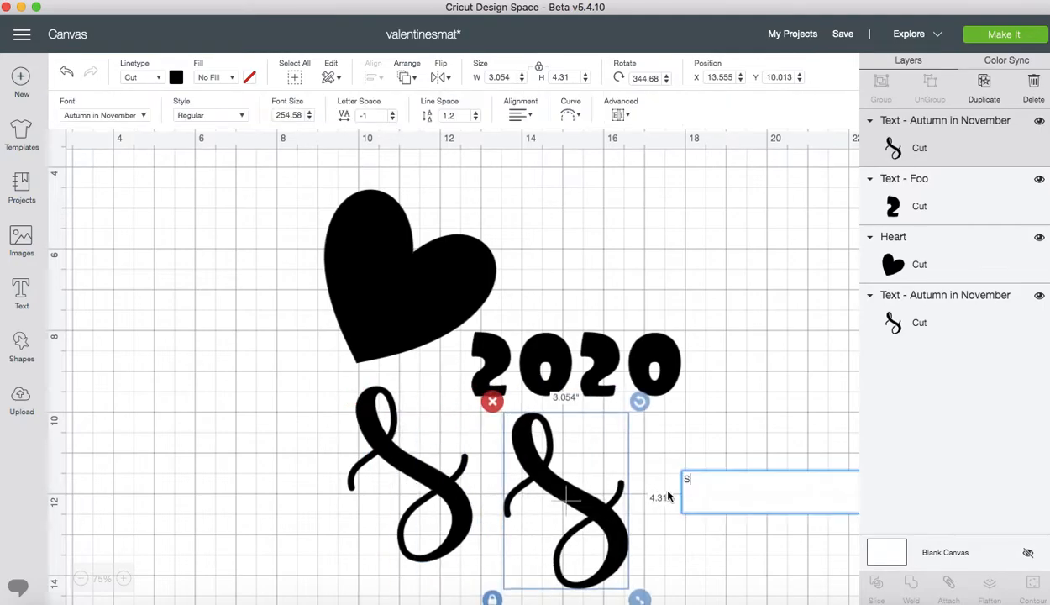
{"action": "type", "text": "teve"}
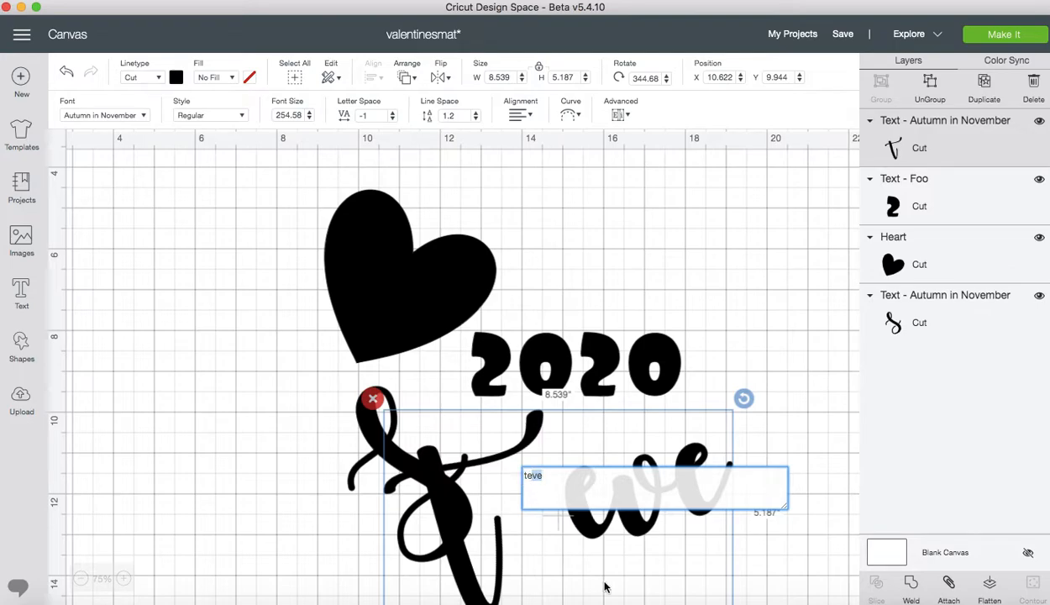
{"action": "key", "text": "BackSpace"}
{"action": "key", "text": "BackSpace"}
{"action": "left_click_drag", "start_coordinate": [524, 539], "coordinate": [473, 529]}
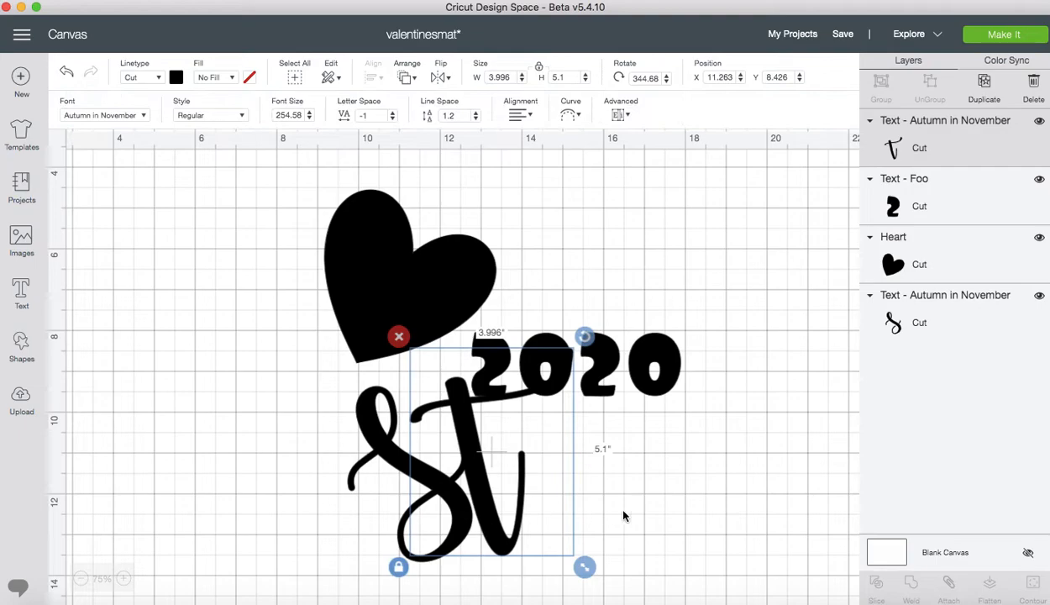
Paste another copy of the S, move it to the right of the t, and replace its text with the name's remaining three letters
{"action": "right_click", "coordinate": [646, 508]}
{"action": "left_click", "coordinate": [677, 230]}
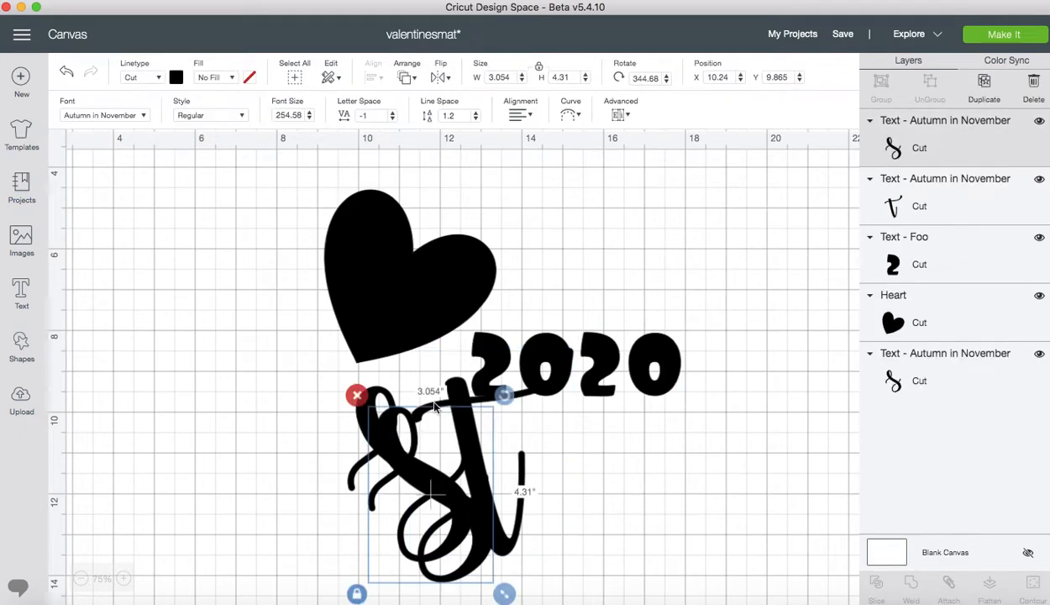
{"action": "left_click_drag", "start_coordinate": [410, 488], "coordinate": [633, 504]}
{"action": "double_click", "coordinate": [609, 487]}
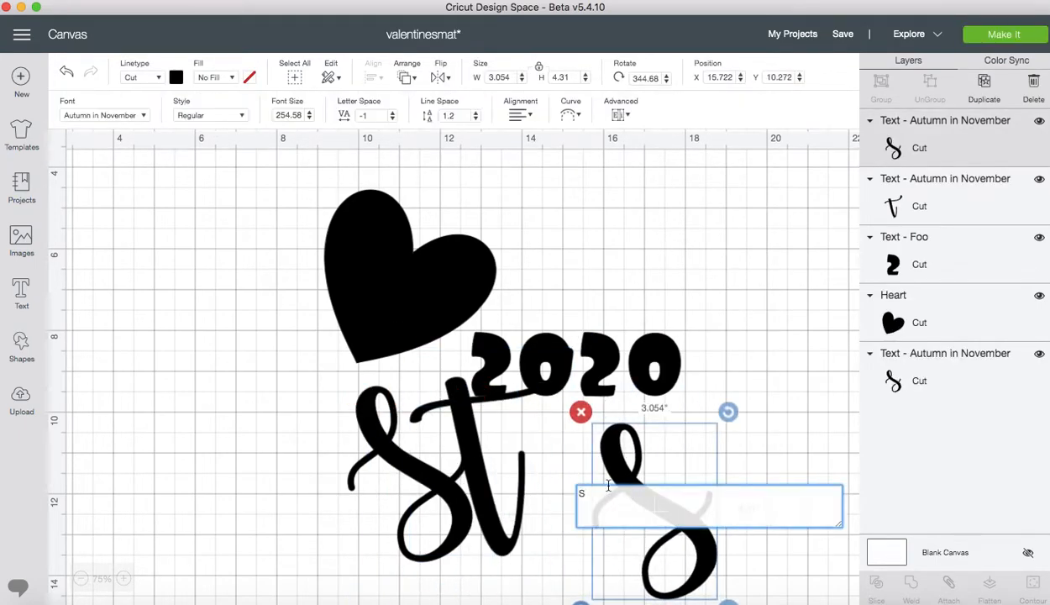
{"action": "key", "text": "BackSpace"}
{"action": "type", "text": "eve"}
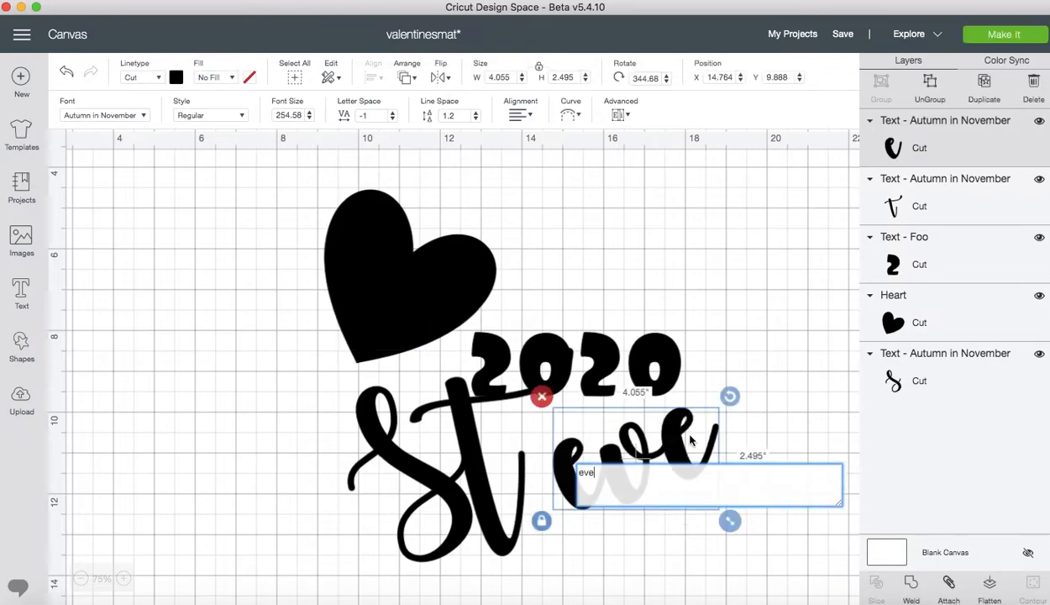
Position the last three letters against the right side of the t so the script strokes connect
{"action": "left_click", "coordinate": [675, 443]}
{"action": "left_click", "coordinate": [635, 548]}
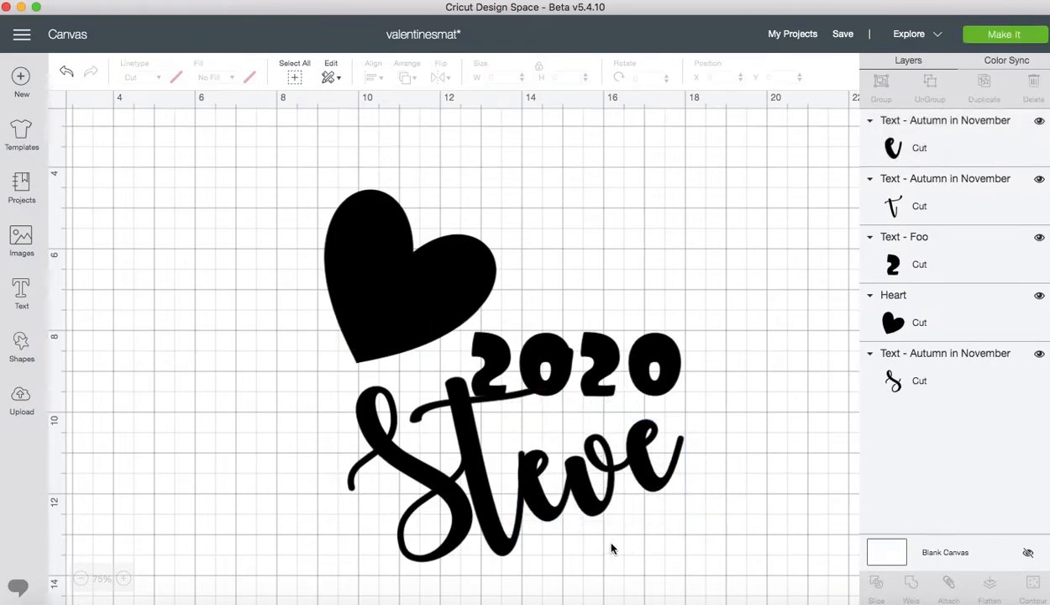
{"action": "left_click_drag", "start_coordinate": [577, 490], "coordinate": [572, 480]}
{"action": "left_click", "coordinate": [594, 540]}
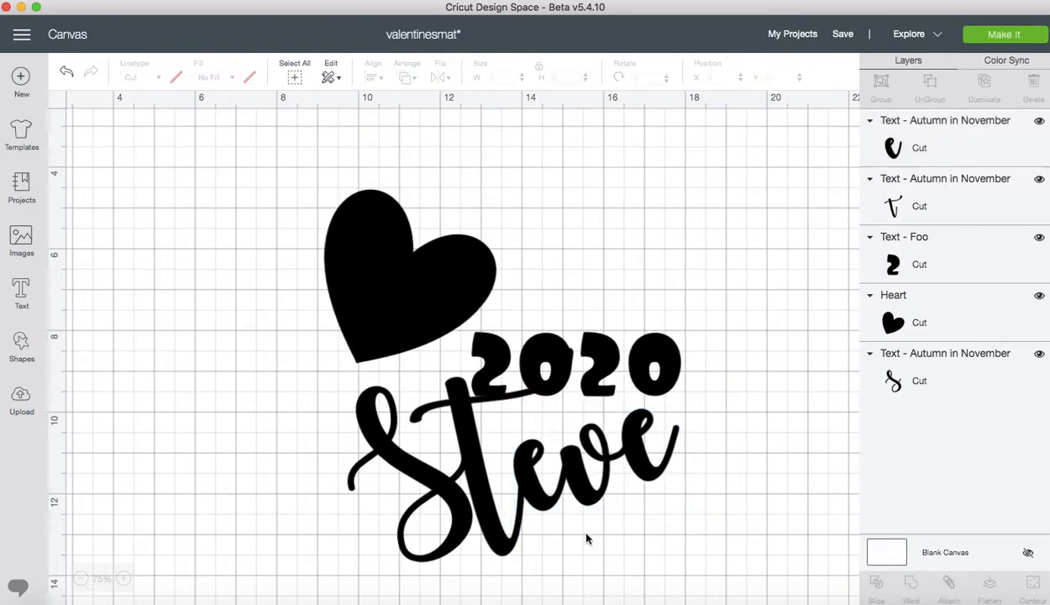
Attach the S, the t and the last three letters together as one name
{"action": "left_click", "coordinate": [395, 456]}
{"action": "left_click", "coordinate": [452, 420], "text": "shift"}
{"action": "left_click", "coordinate": [550, 479], "text": "shift"}
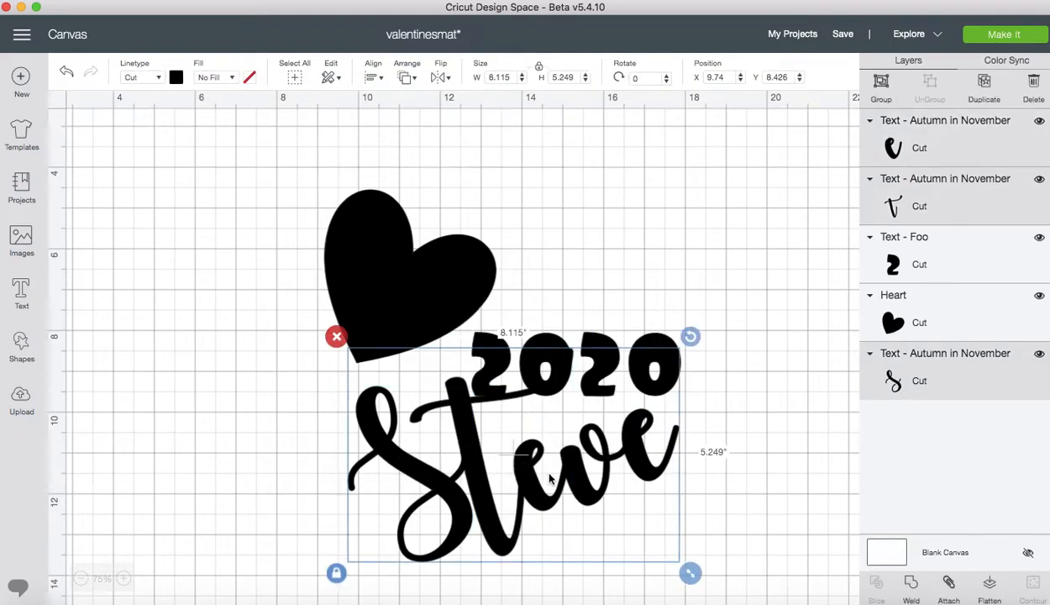
{"action": "left_click", "coordinate": [957, 590]}
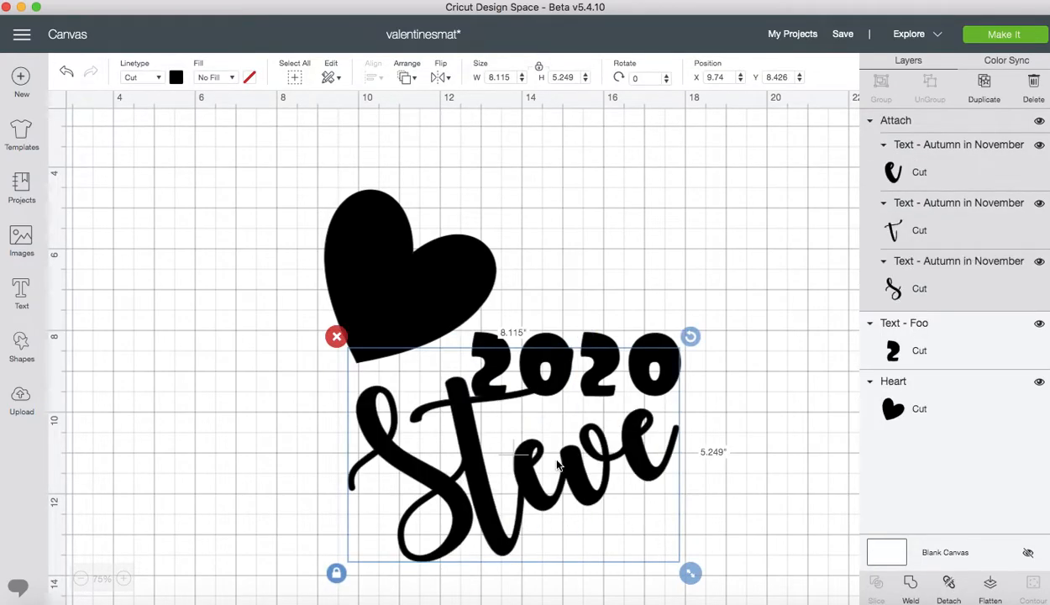
Move the attached name above the heart and rotate it clockwise to about 30°
{"action": "left_click_drag", "start_coordinate": [560, 464], "coordinate": [611, 296]}
{"action": "left_click_drag", "start_coordinate": [741, 169], "coordinate": [751, 319]}
{"action": "scroll", "coordinate": [530, 441], "scroll_direction": "up", "scroll_amount": 3}
{"action": "scroll", "coordinate": [530, 437], "scroll_direction": "up", "scroll_amount": 1}
{"action": "left_click_drag", "start_coordinate": [531, 314], "coordinate": [429, 184]}
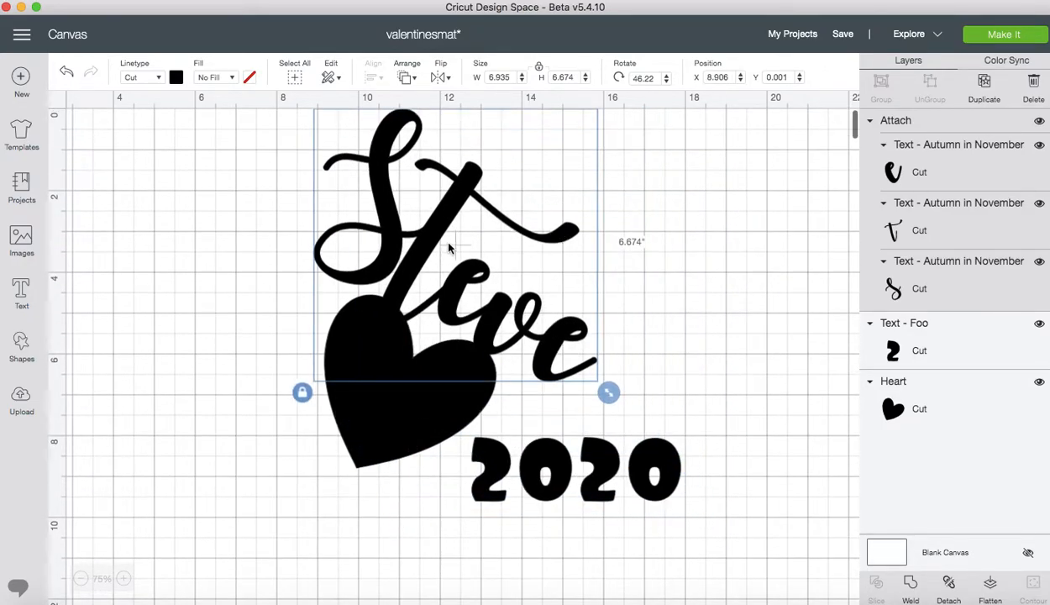
{"action": "left_click_drag", "start_coordinate": [440, 239], "coordinate": [454, 271]}
{"action": "left_click_drag", "start_coordinate": [608, 156], "coordinate": [632, 175]}
{"action": "left_click_drag", "start_coordinate": [445, 239], "coordinate": [477, 191]}
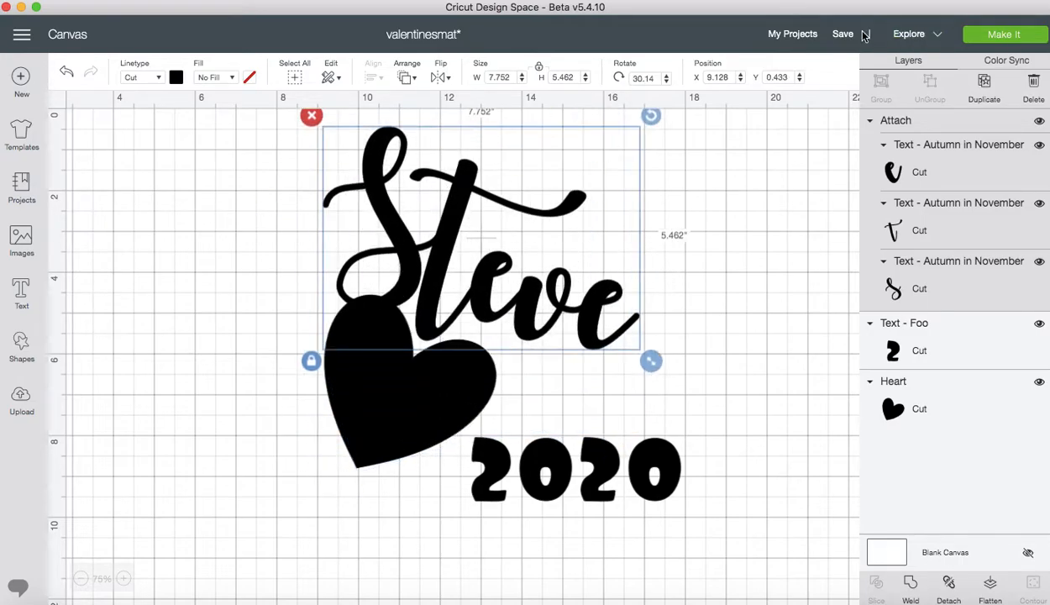
Save the design as a separate project, adding the new first name to the valentinesmat title
{"action": "mouse_move", "coordinate": [850, 40]}
{"action": "left_click", "coordinate": [856, 69]}
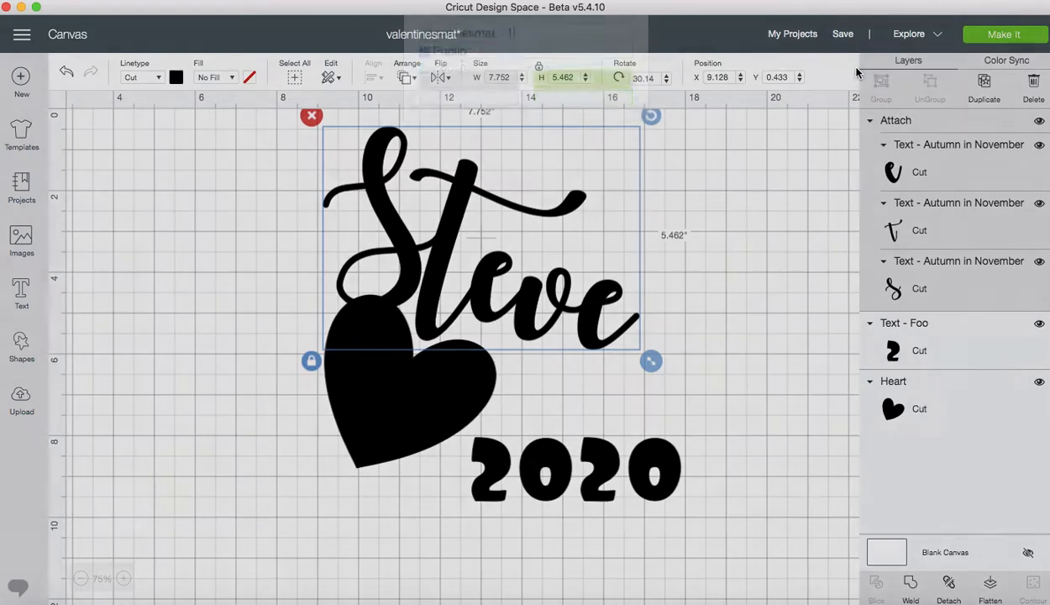
{"action": "left_click_drag", "start_coordinate": [509, 90], "coordinate": [579, 106]}
{"action": "key", "text": "BackSpace"}
{"action": "type", "text": "steve"}
{"action": "key", "text": "Return"}
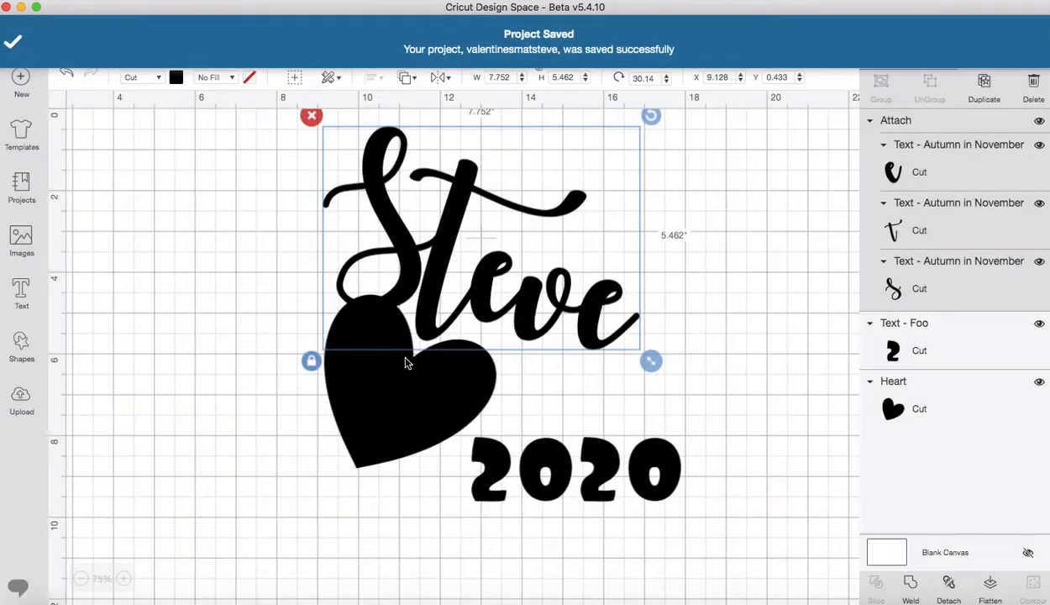
Arrange the heart below the start of the name and the 2020 text beside the heart, beneath the end of the name
{"action": "left_click_drag", "start_coordinate": [403, 360], "coordinate": [243, 426]}
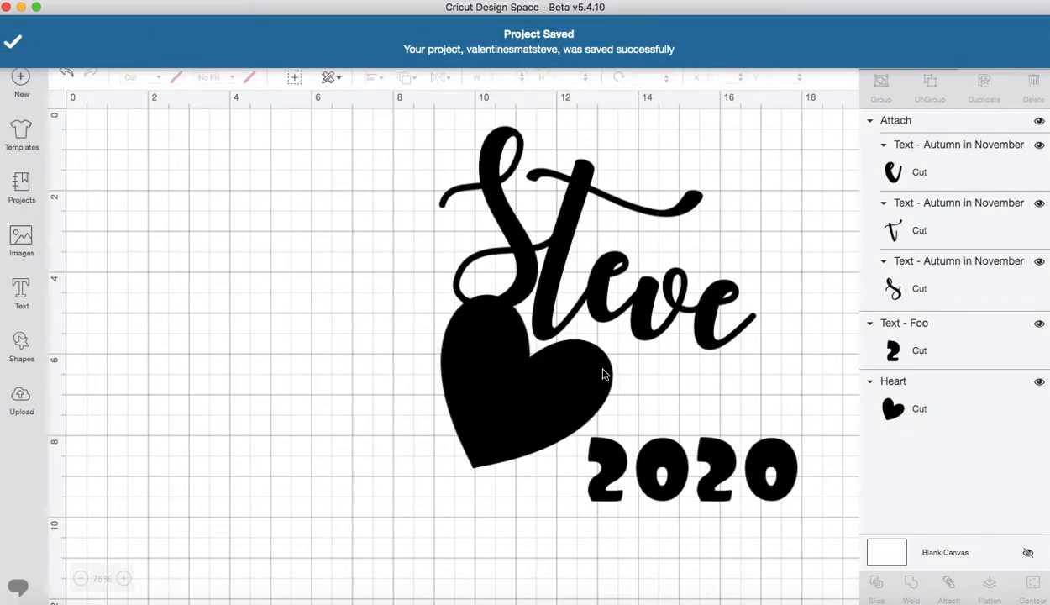
{"action": "left_click_drag", "start_coordinate": [605, 370], "coordinate": [483, 395]}
{"action": "left_click_drag", "start_coordinate": [621, 223], "coordinate": [550, 223]}
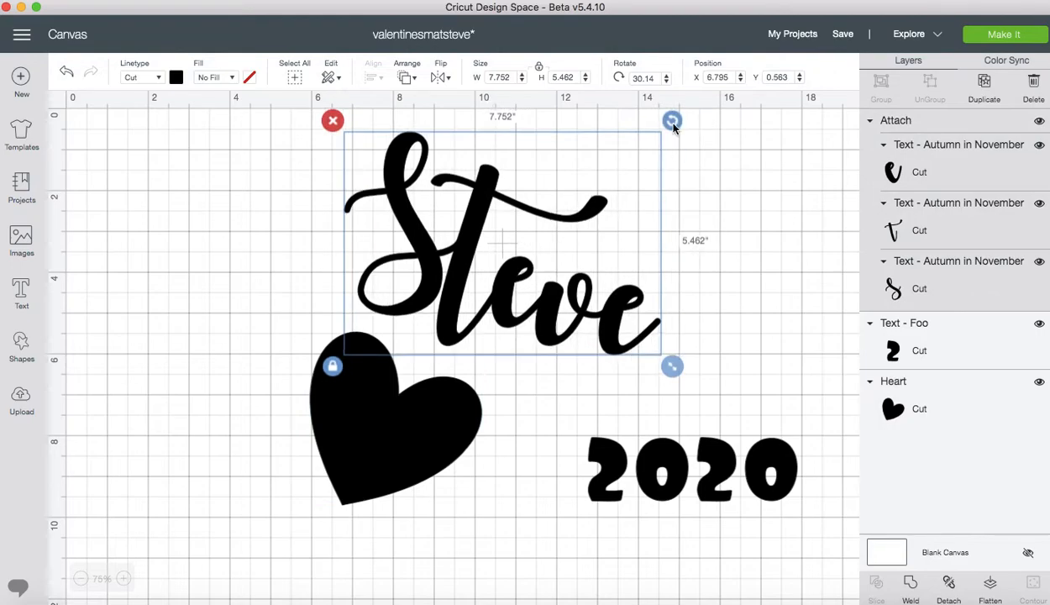
{"action": "left_click_drag", "start_coordinate": [634, 489], "coordinate": [541, 504]}
{"action": "left_click_drag", "start_coordinate": [651, 464], "coordinate": [556, 476]}
{"action": "left_click_drag", "start_coordinate": [548, 307], "coordinate": [545, 335]}
{"action": "left_click_drag", "start_coordinate": [415, 439], "coordinate": [416, 457]}
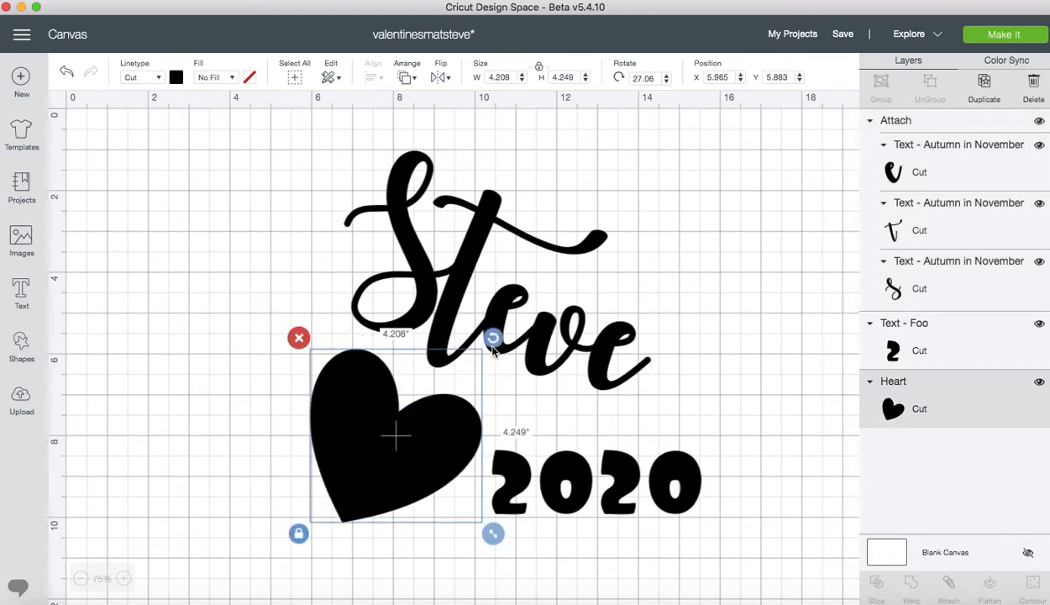
Attach the name, the heart and the 2020 text into a single design
{"action": "left_click", "coordinate": [689, 398]}
{"action": "left_click_drag", "start_coordinate": [303, 185], "coordinate": [748, 547]}
{"action": "left_click", "coordinate": [950, 585]}
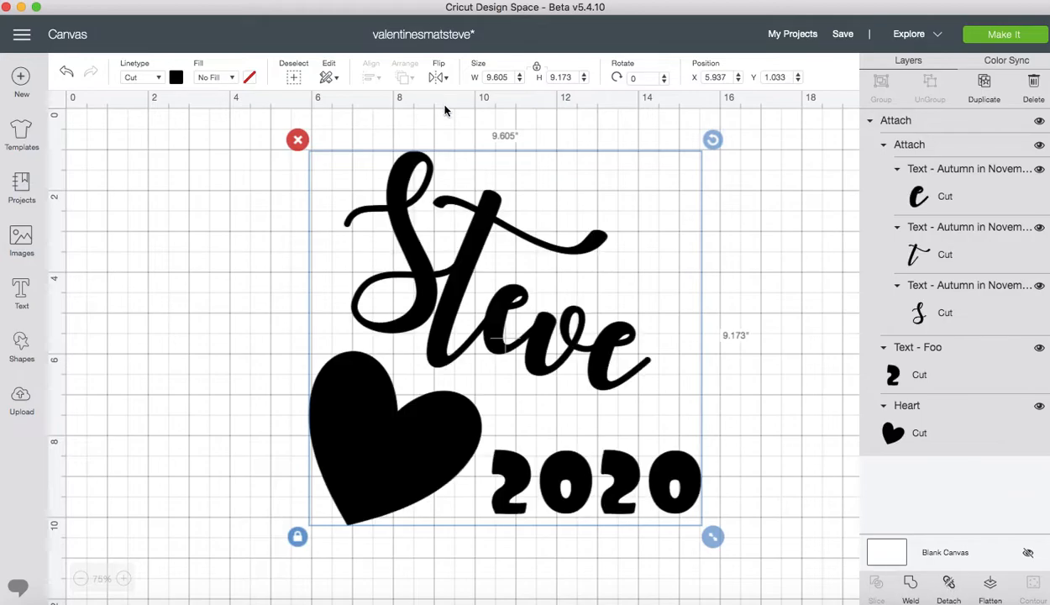
Set the attached design's width to 10 inches and shift it slightly up and to the left on the canvas
{"action": "left_click", "coordinate": [505, 75]}
{"action": "type", "text": "10"}
{"action": "key", "text": "Return"}
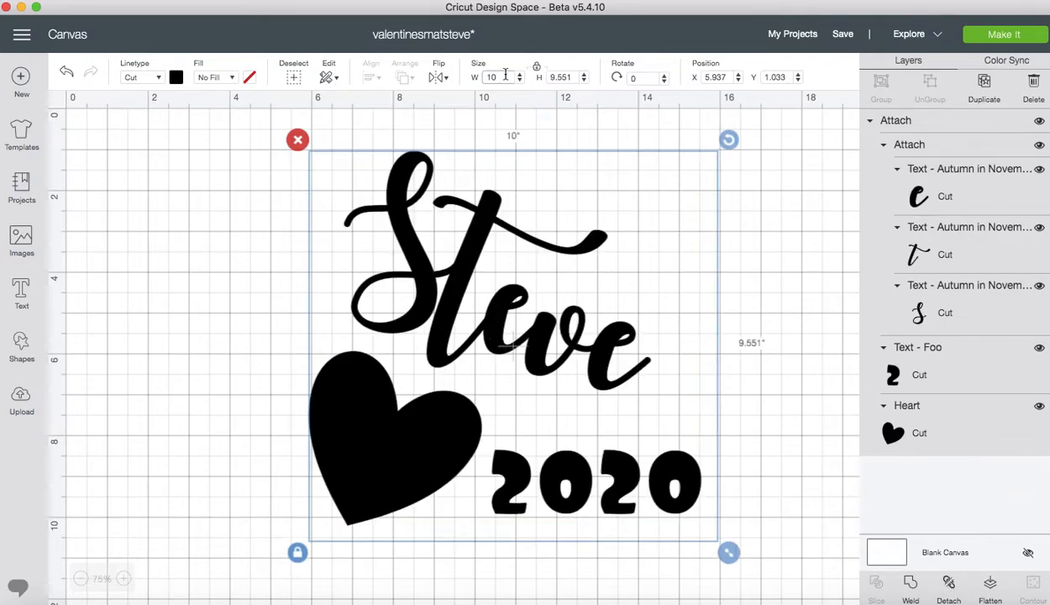
{"action": "left_click_drag", "start_coordinate": [471, 422], "coordinate": [437, 409]}
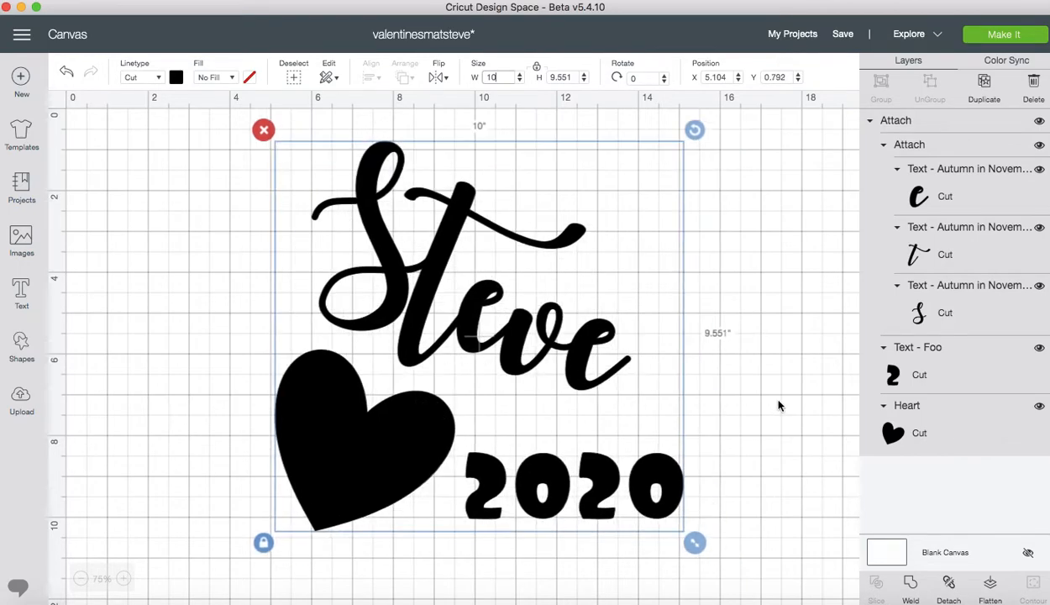
Deselect the design and save the changes to the current project
{"action": "left_click", "coordinate": [745, 323]}
{"action": "left_click", "coordinate": [842, 35]}
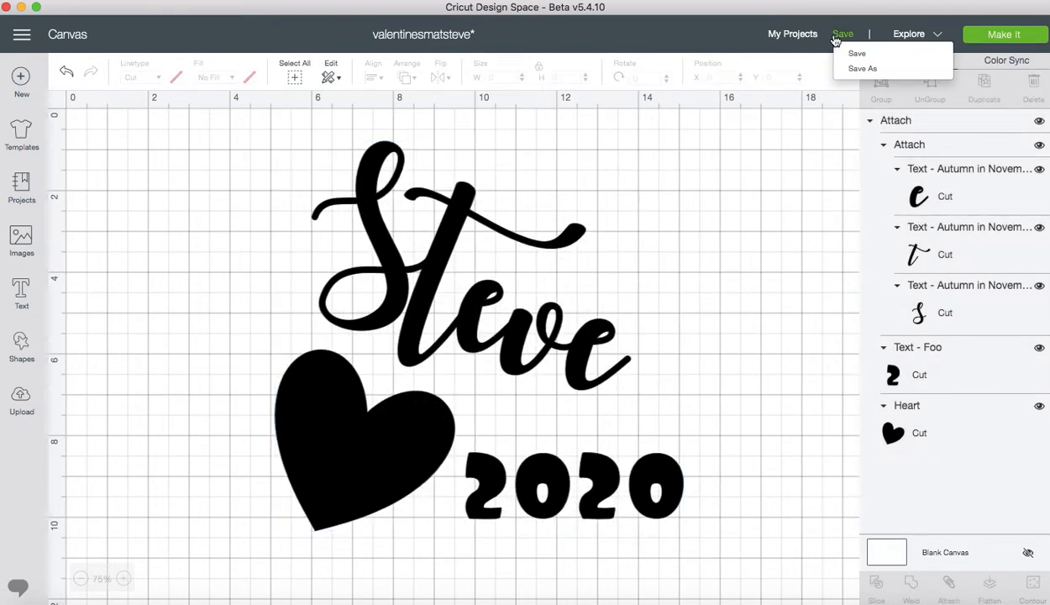
{"action": "left_click", "coordinate": [851, 54]}
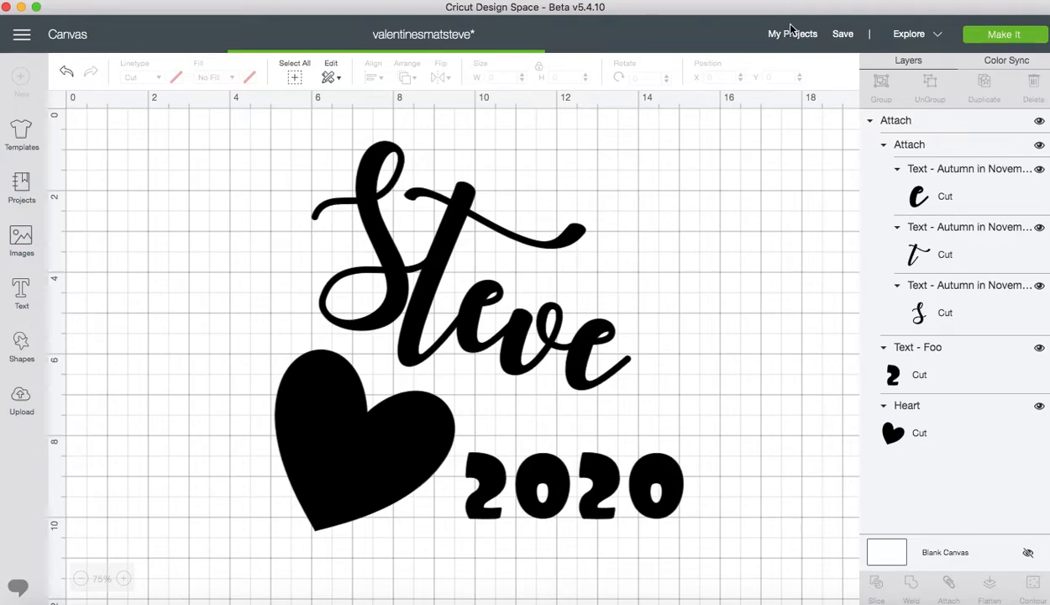
Open the original valentinesmat project from the saved projects for customising and look over its attached 1976 design
{"action": "left_click", "coordinate": [789, 36]}
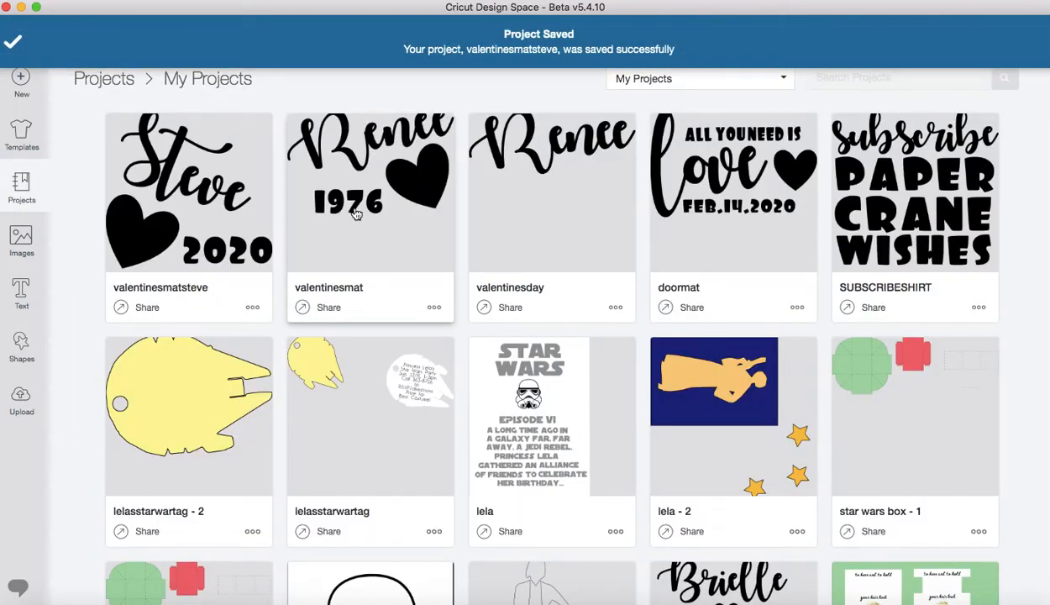
{"action": "left_click", "coordinate": [356, 214]}
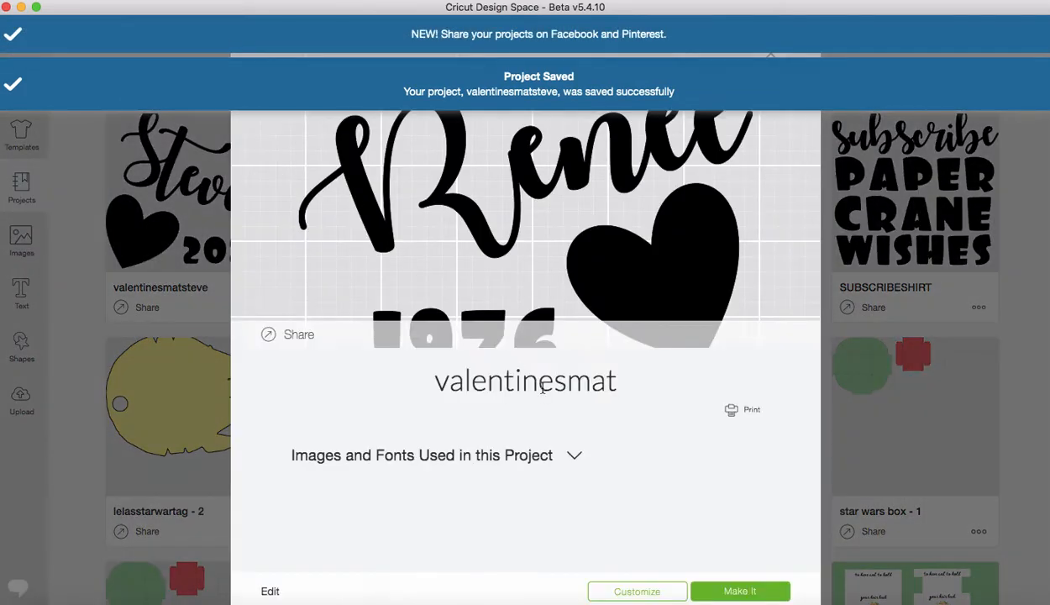
{"action": "left_click", "coordinate": [637, 592]}
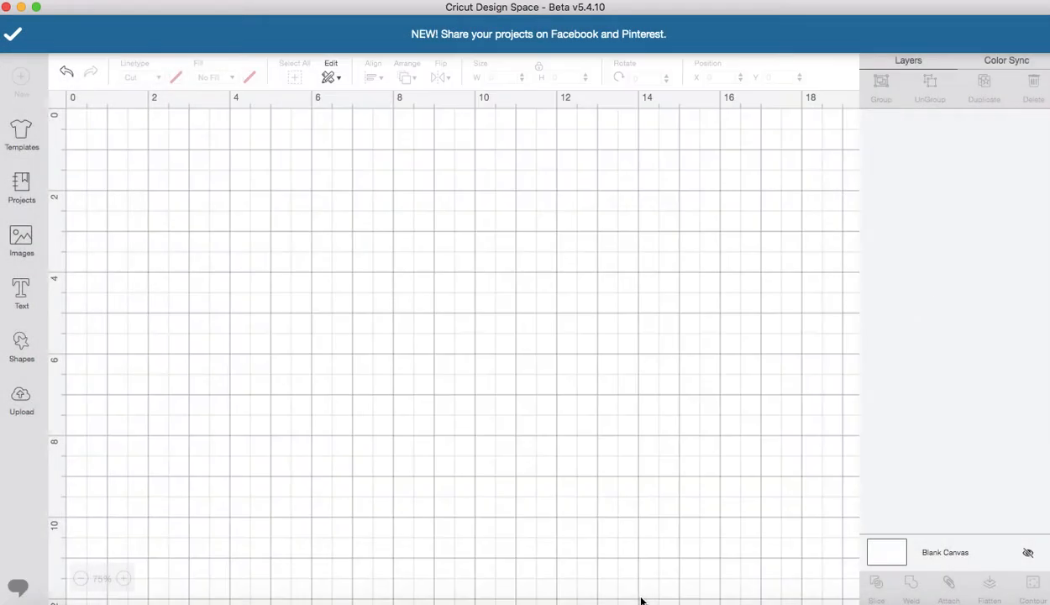
{"action": "left_click", "coordinate": [323, 383]}
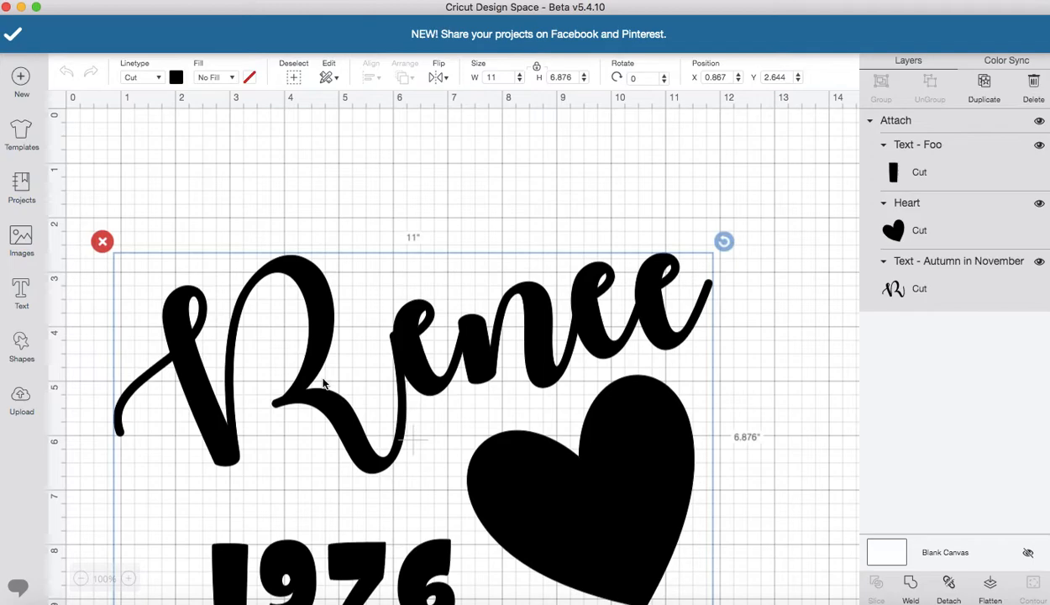
{"action": "scroll", "coordinate": [527, 239], "scroll_direction": "down", "scroll_amount": 3}
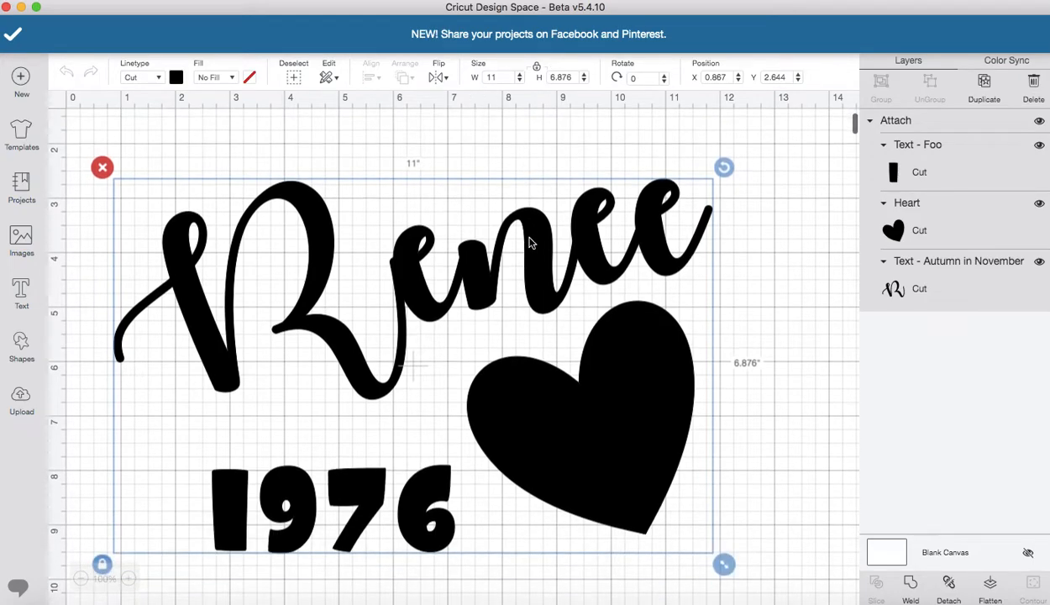
{"action": "scroll", "coordinate": [546, 273], "scroll_direction": "up", "scroll_amount": 2}
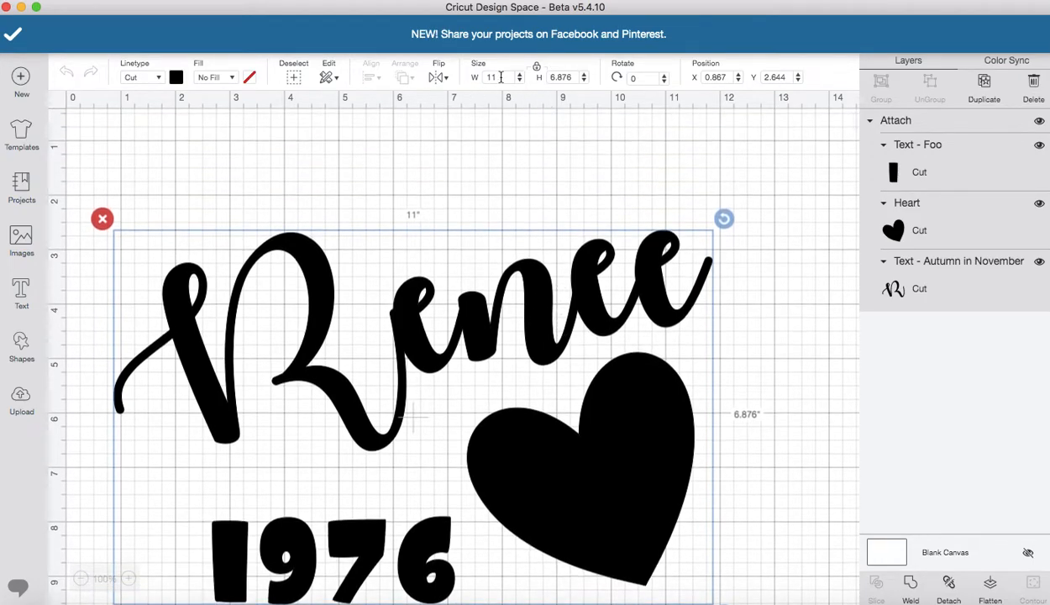
Detach the valentinesmat design and select its name and 1976 text separately
{"action": "left_click", "coordinate": [950, 586]}
{"action": "left_click", "coordinate": [414, 361]}
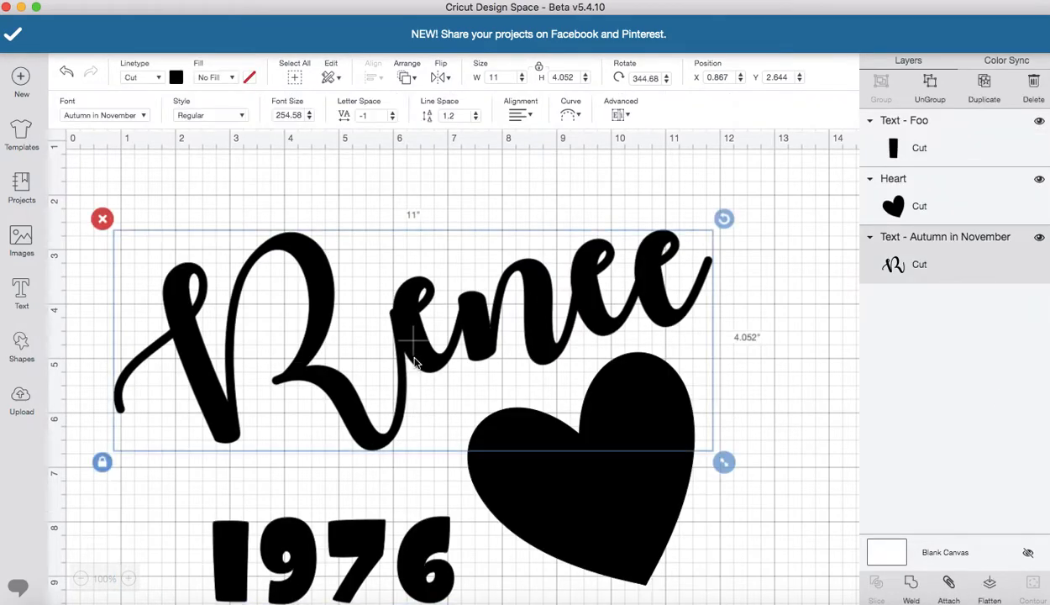
{"action": "left_click", "coordinate": [368, 561]}
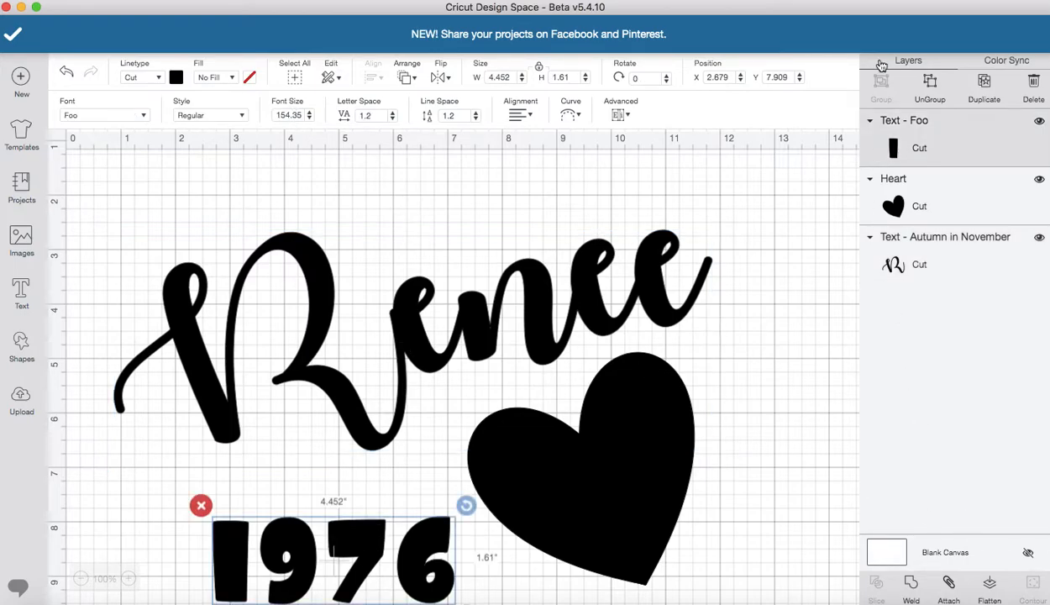
{"action": "left_click", "coordinate": [272, 328]}
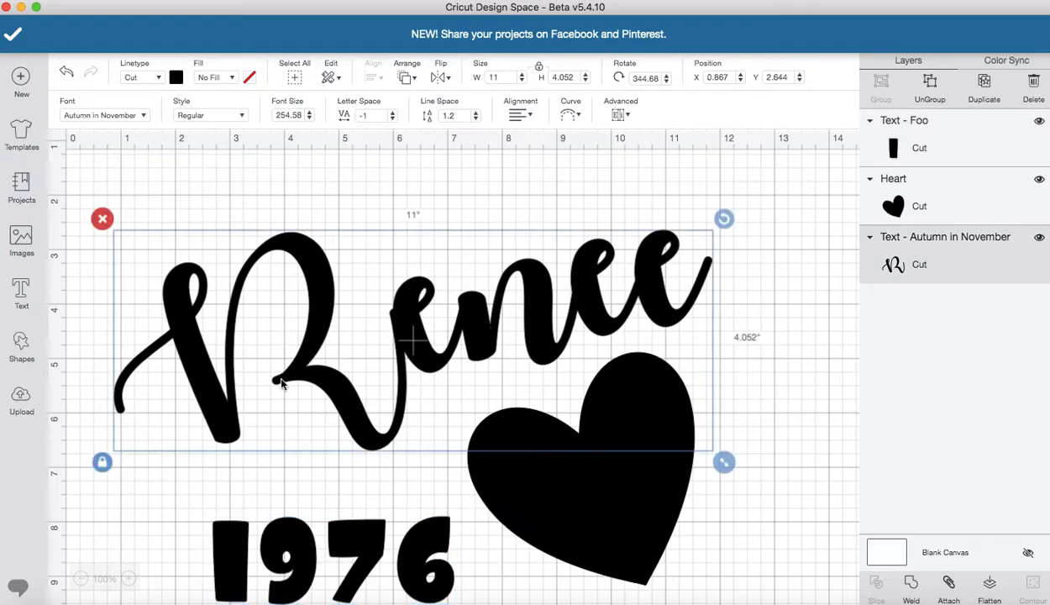
{"action": "left_click", "coordinate": [342, 541]}
{"action": "left_click", "coordinate": [767, 284]}
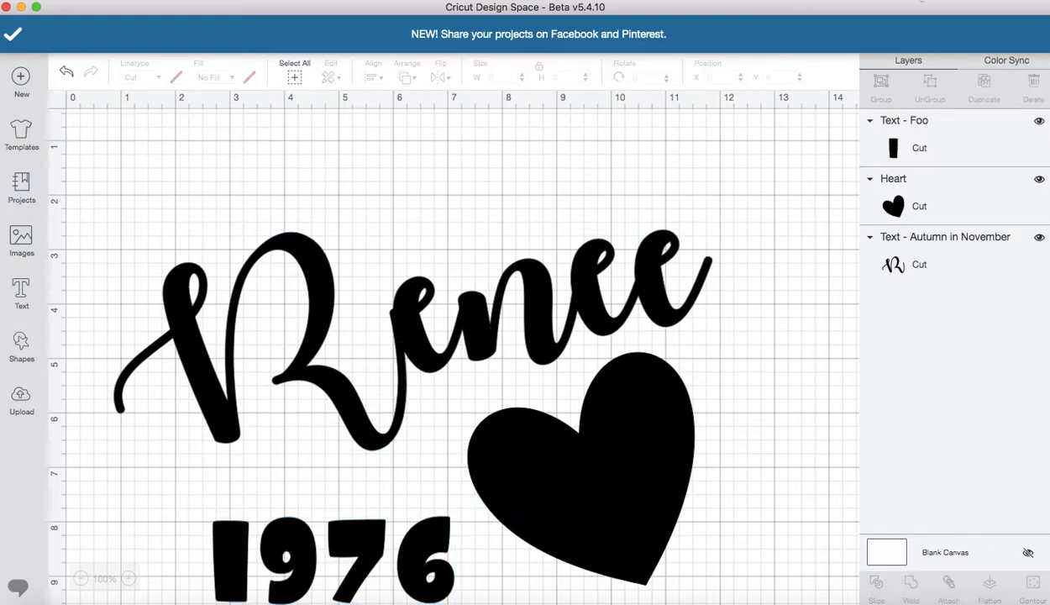
Open the saved 2020 version of the mat for customising, replacing the unsaved valentinesmat project on the canvas
{"action": "left_click", "coordinate": [798, 35]}
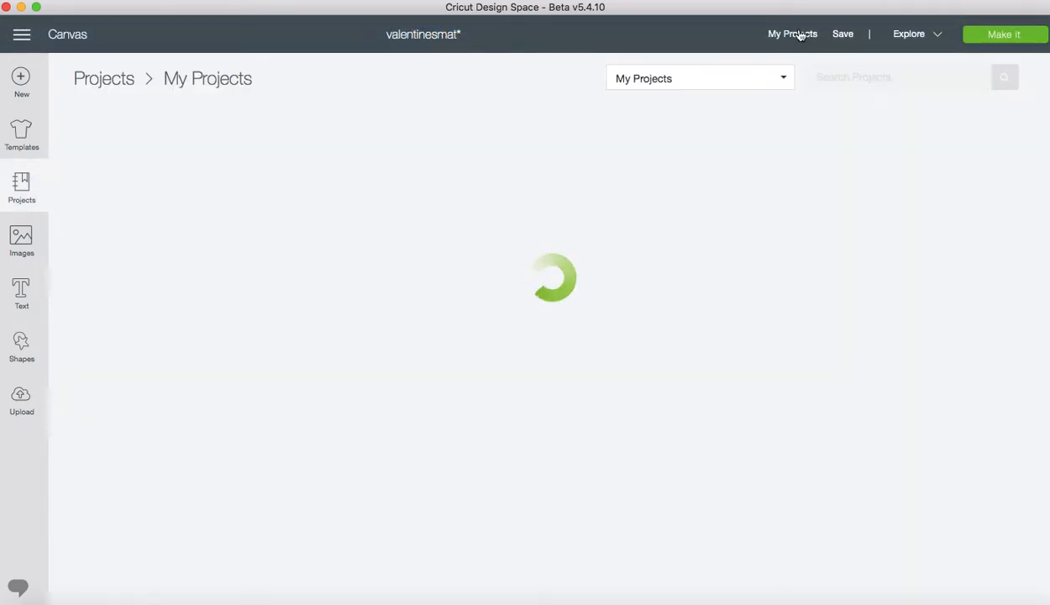
{"action": "left_click", "coordinate": [210, 189]}
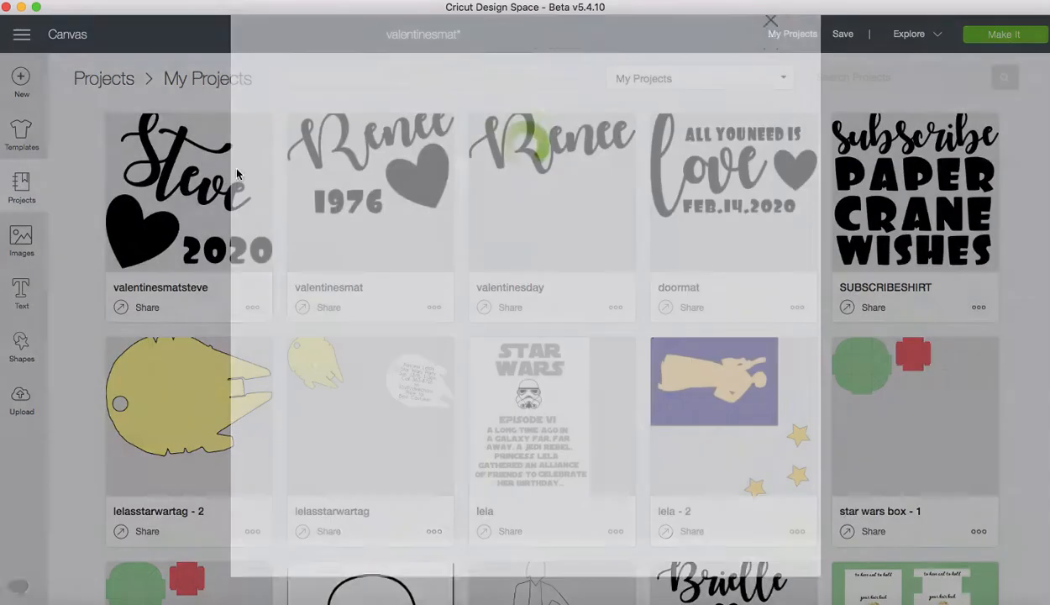
{"action": "left_click", "coordinate": [636, 591]}
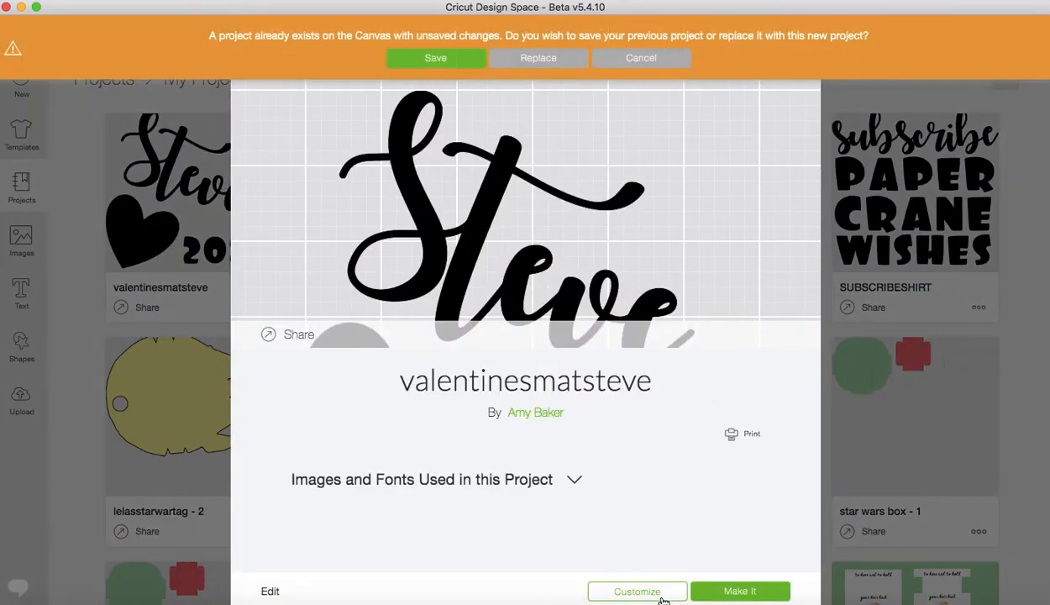
{"action": "left_click", "coordinate": [549, 59]}
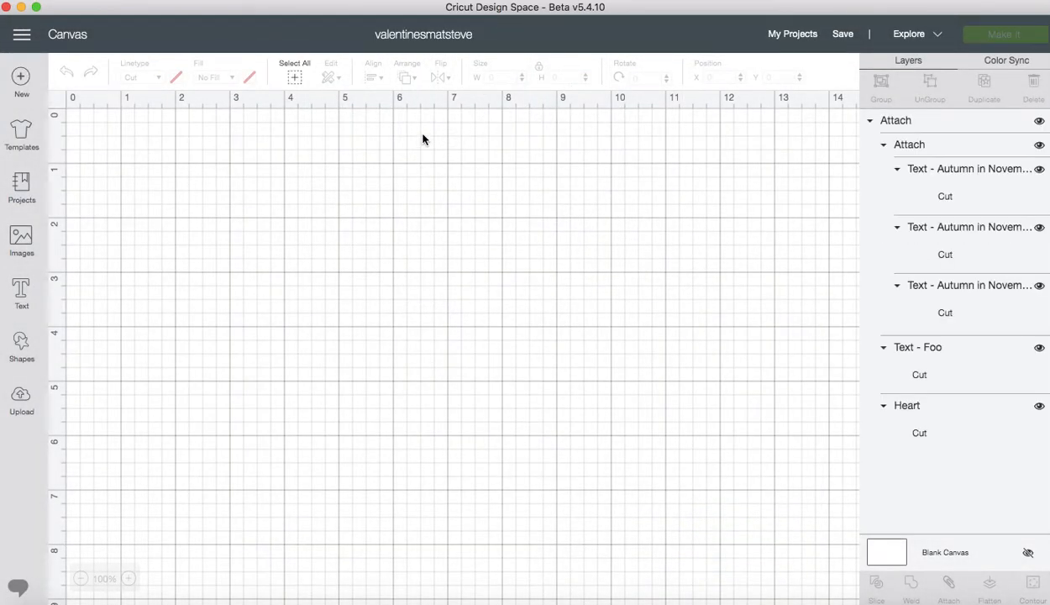
Detach the 2020 design into the attached name, the year text and the heart
{"action": "left_click", "coordinate": [567, 358]}
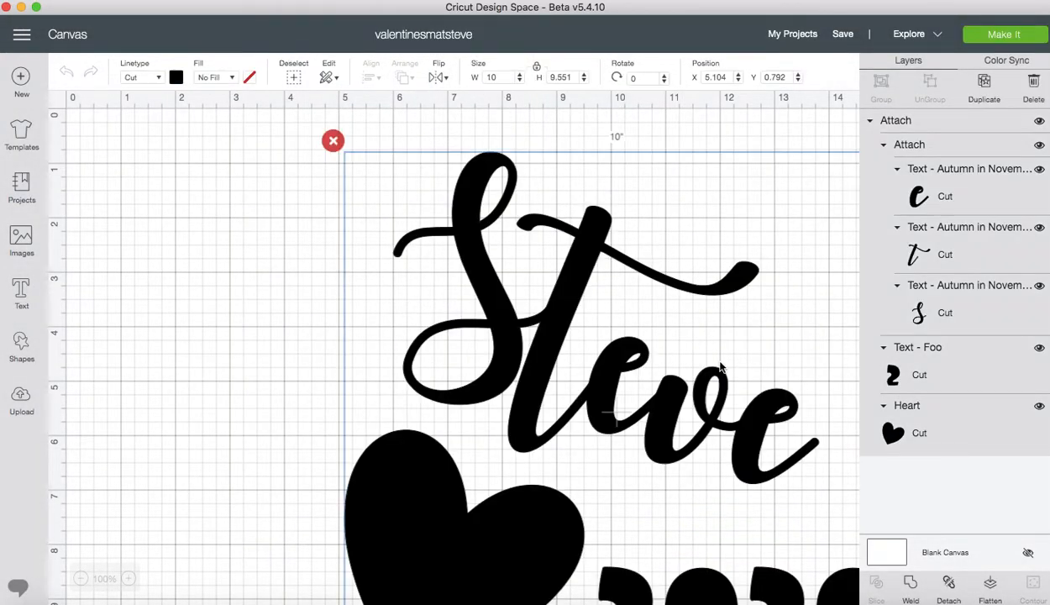
{"action": "scroll", "coordinate": [720, 368], "scroll_direction": "down", "scroll_amount": 2}
{"action": "left_click", "coordinate": [948, 591]}
{"action": "scroll", "coordinate": [647, 410], "scroll_direction": "right", "scroll_amount": 2}
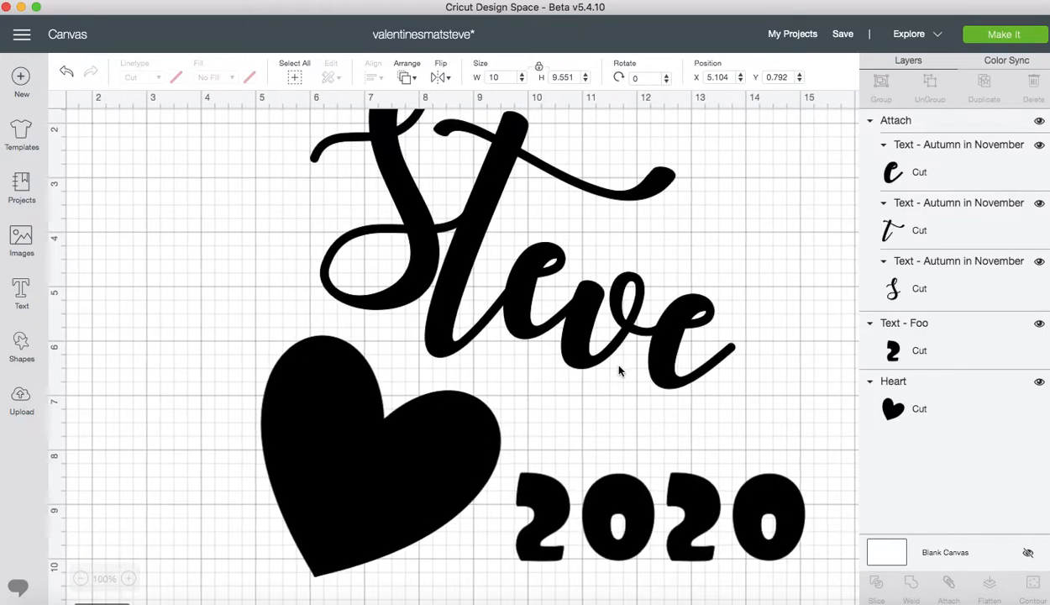
Detach the name and set the font size of its first letter, second letter and remaining three-letter piece to 254
{"action": "left_click", "coordinate": [665, 381]}
{"action": "left_click", "coordinate": [950, 582]}
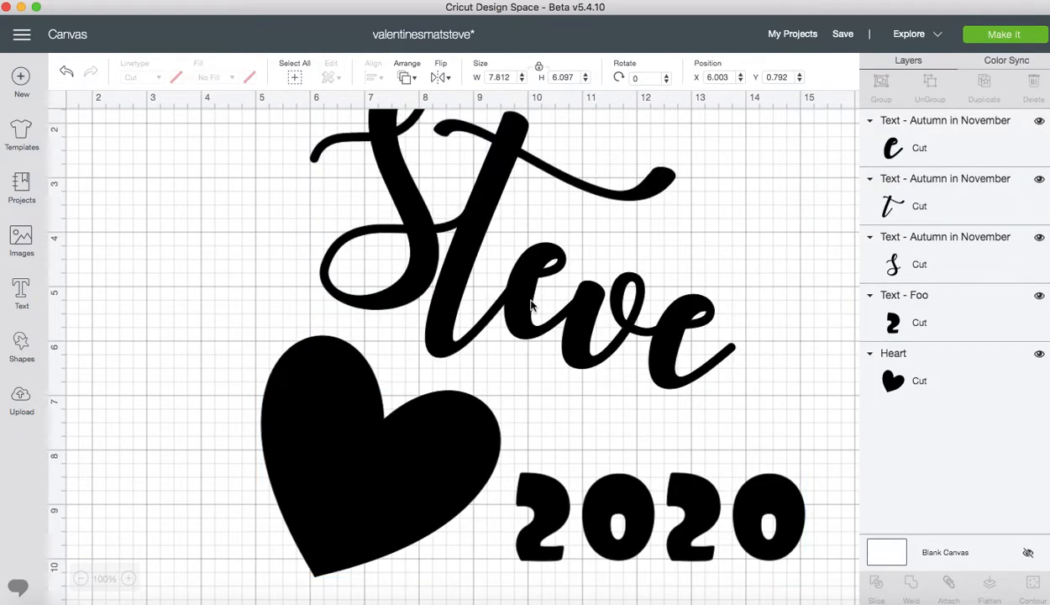
{"action": "left_click", "coordinate": [528, 306]}
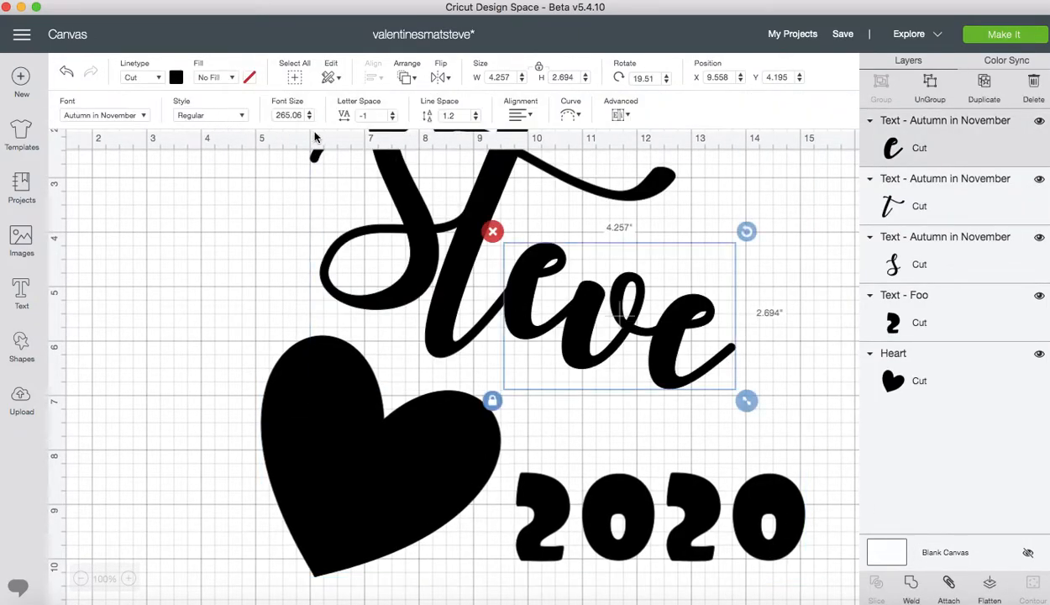
{"action": "left_click", "coordinate": [476, 210]}
{"action": "left_click", "coordinate": [396, 188]}
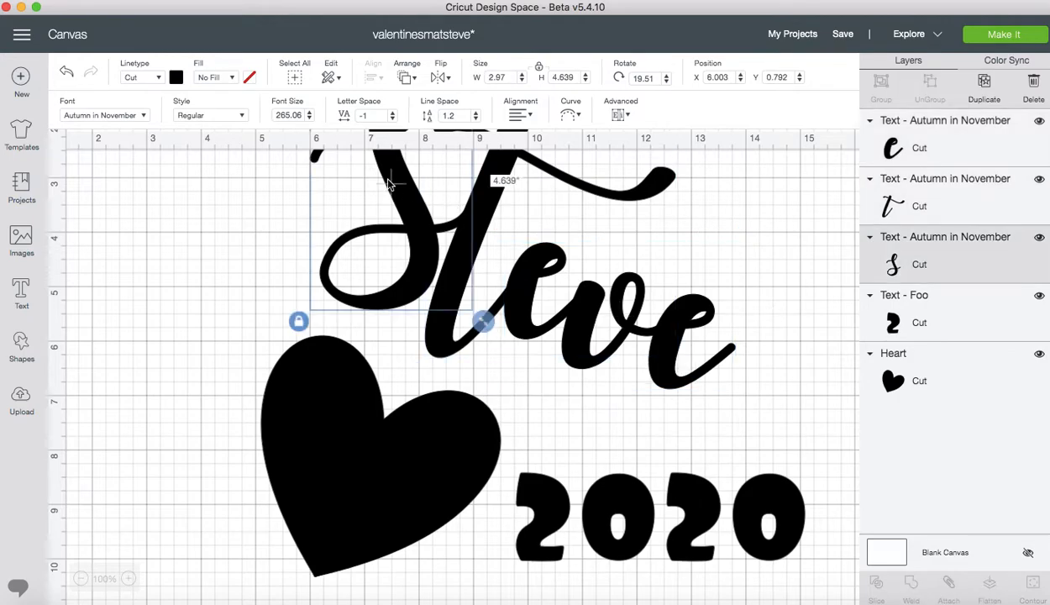
{"action": "double_click", "coordinate": [289, 116]}
{"action": "left_click", "coordinate": [441, 179]}
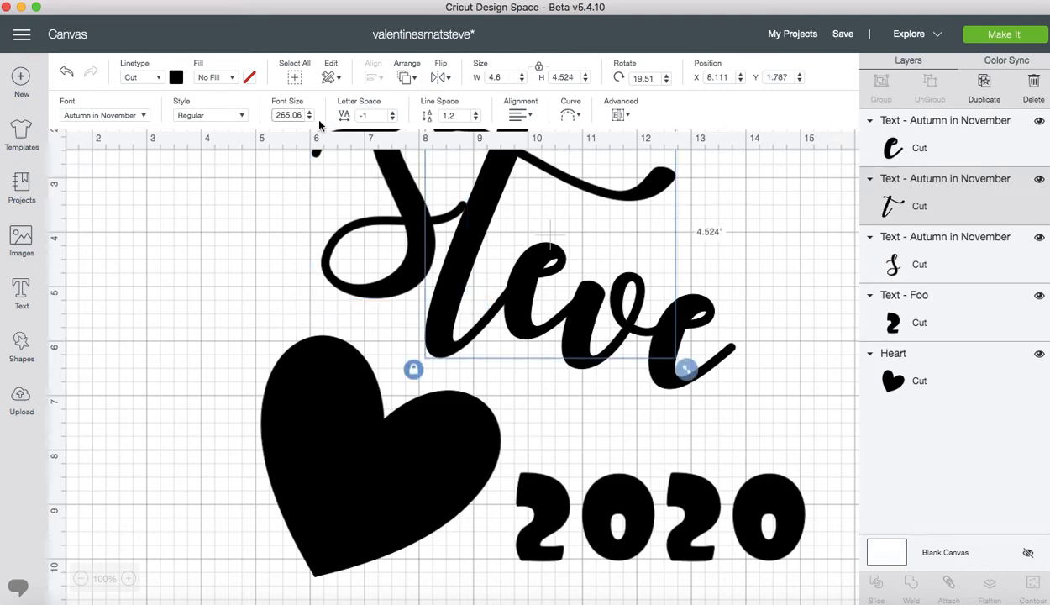
{"action": "double_click", "coordinate": [280, 112]}
{"action": "type", "text": "254"}
{"action": "left_click", "coordinate": [573, 296]}
{"action": "type", "text": "252"}
{"action": "key", "text": "Return"}
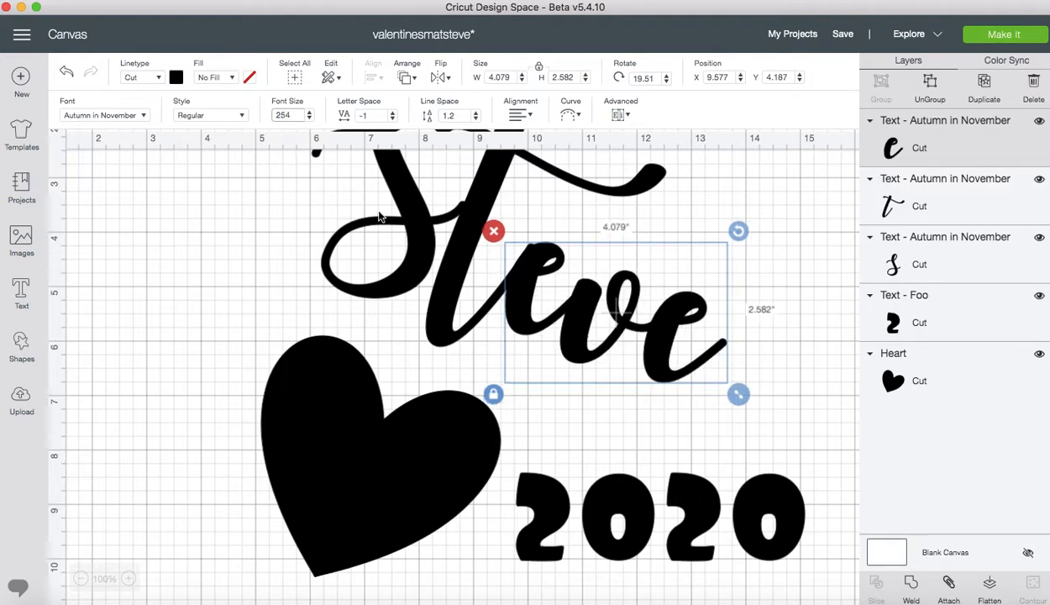
Shift the name's last three letters and its first letter slightly so they join the second letter again
{"action": "left_click_drag", "start_coordinate": [533, 274], "coordinate": [529, 274]}
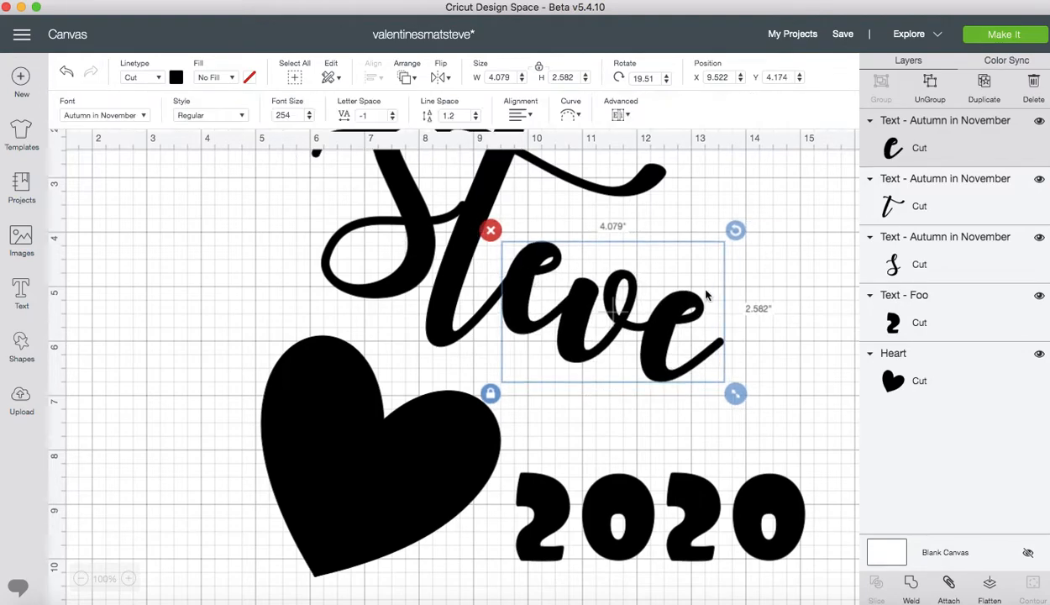
{"action": "left_click", "coordinate": [752, 283]}
{"action": "scroll", "coordinate": [752, 284], "scroll_direction": "up", "scroll_amount": 3}
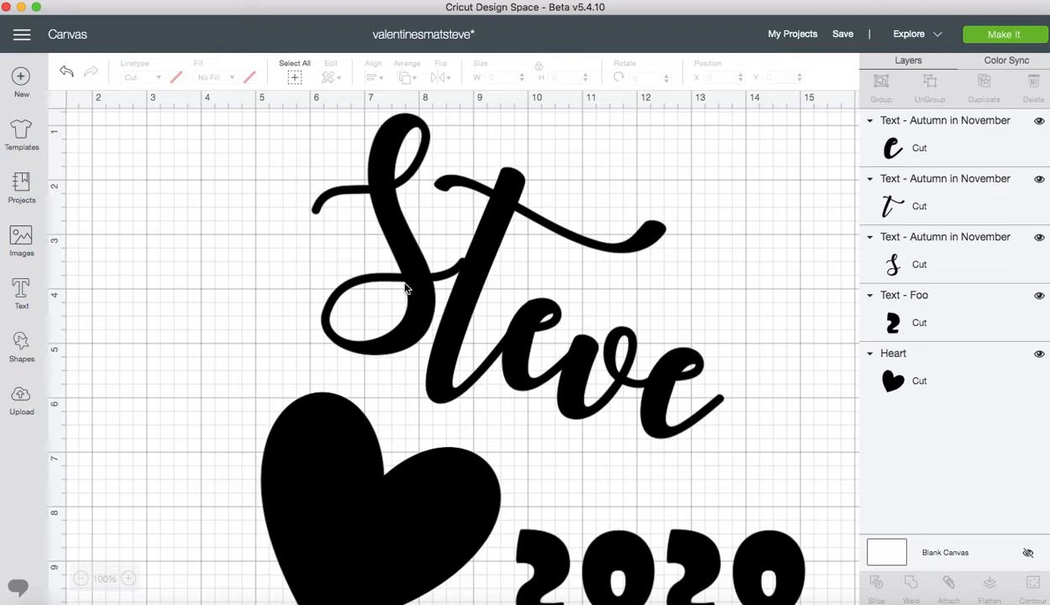
{"action": "left_click", "coordinate": [406, 290]}
{"action": "left_click_drag", "start_coordinate": [406, 290], "coordinate": [407, 296]}
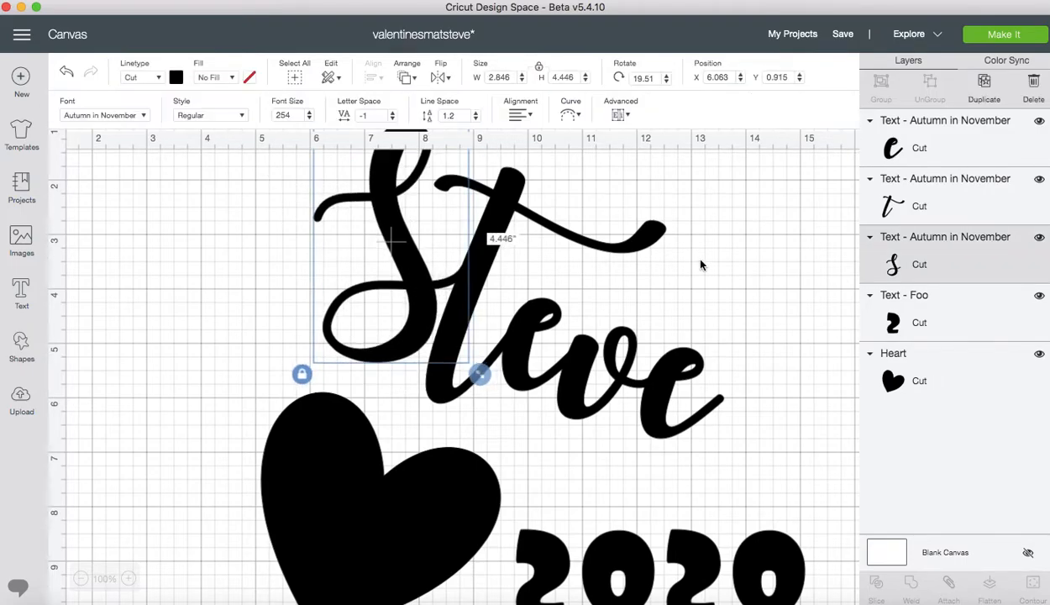
Select only the three pieces of the name, without the heart, and attach them together
{"action": "left_click", "coordinate": [636, 248]}
{"action": "left_click_drag", "start_coordinate": [252, 131], "coordinate": [708, 401]}
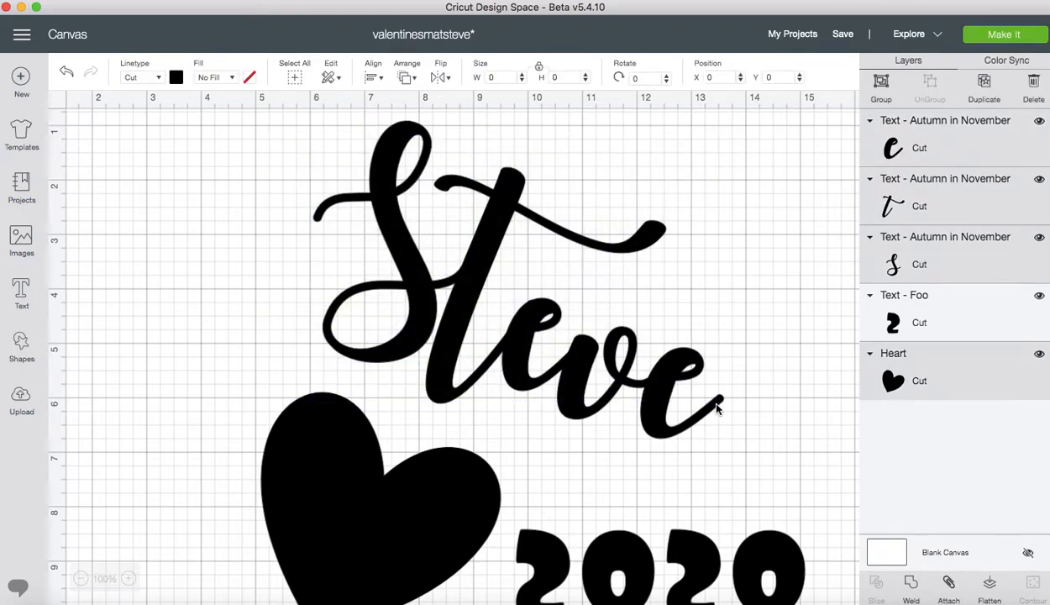
{"action": "left_click", "coordinate": [790, 422]}
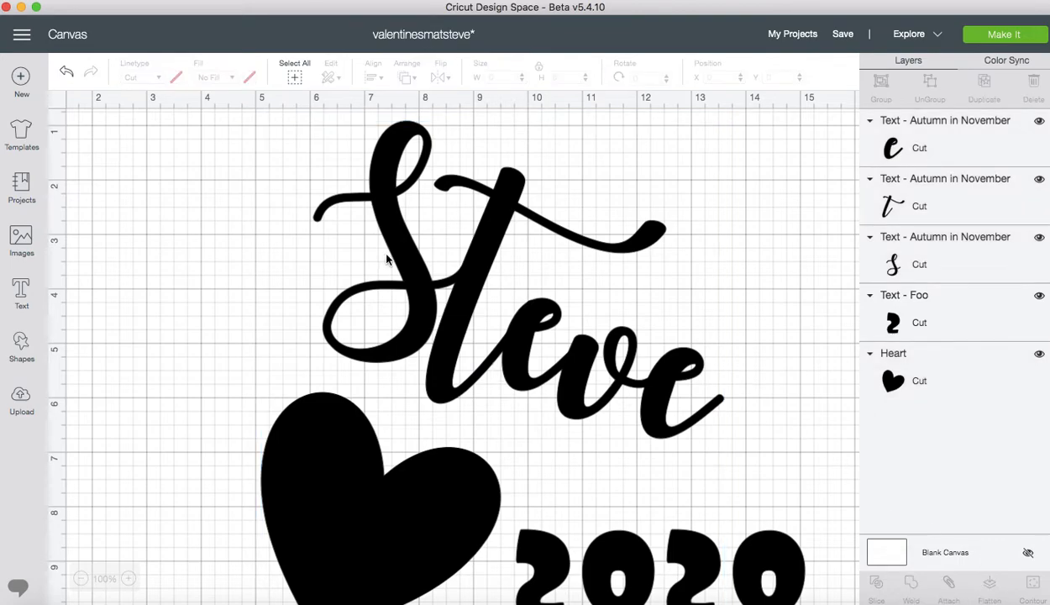
{"action": "left_click", "coordinate": [391, 254]}
{"action": "left_click", "coordinate": [470, 246], "text": "shift"}
{"action": "left_click", "coordinate": [533, 330], "text": "shift"}
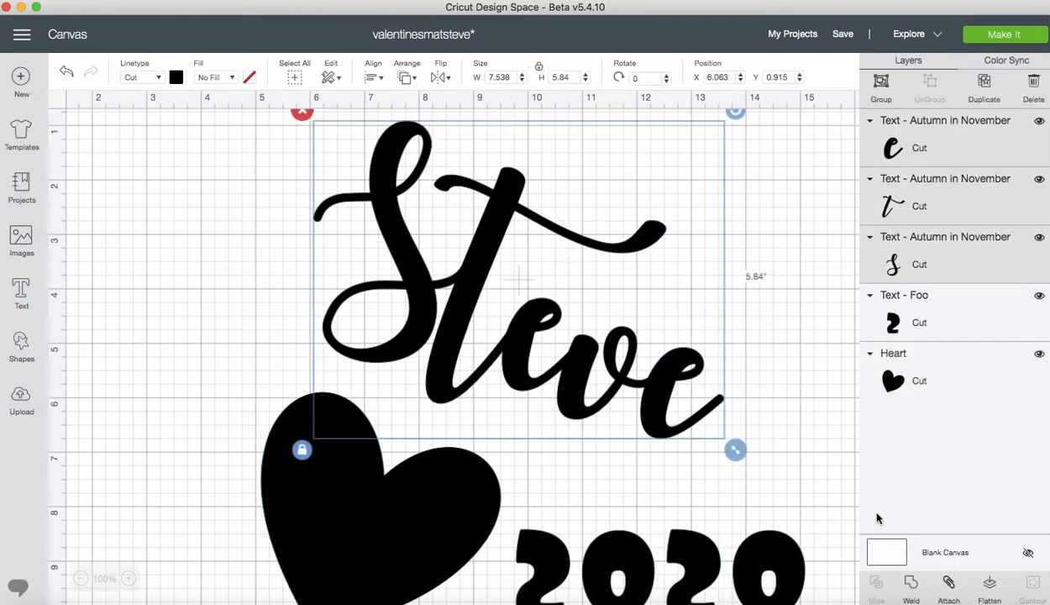
{"action": "left_click", "coordinate": [949, 592]}
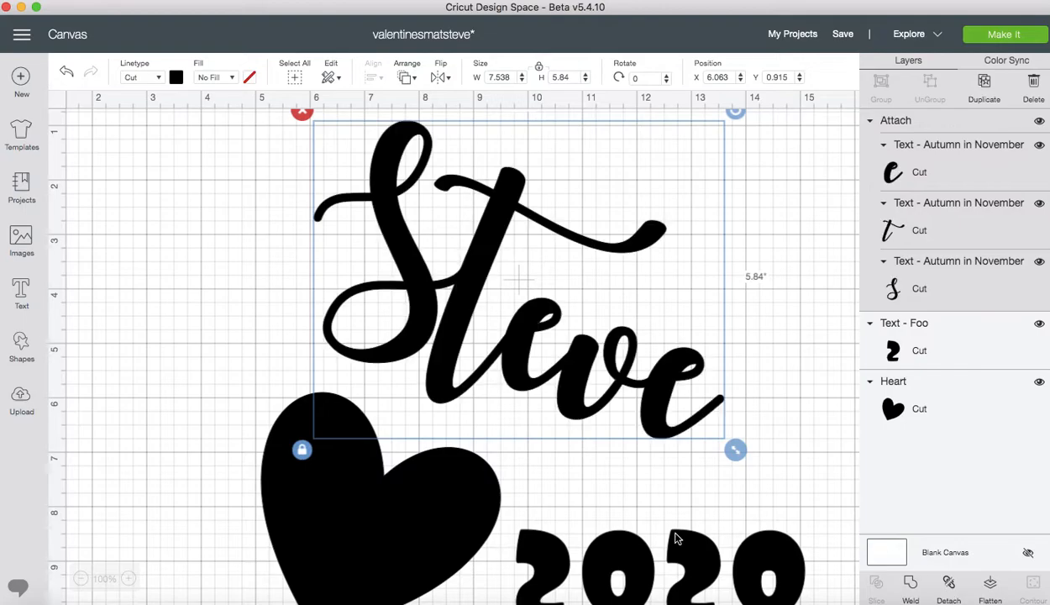
Set the 2020 text's font size to 154 and move it slightly down and to the left
{"action": "left_click", "coordinate": [675, 542]}
{"action": "scroll", "coordinate": [690, 554], "scroll_direction": "down", "scroll_amount": 3}
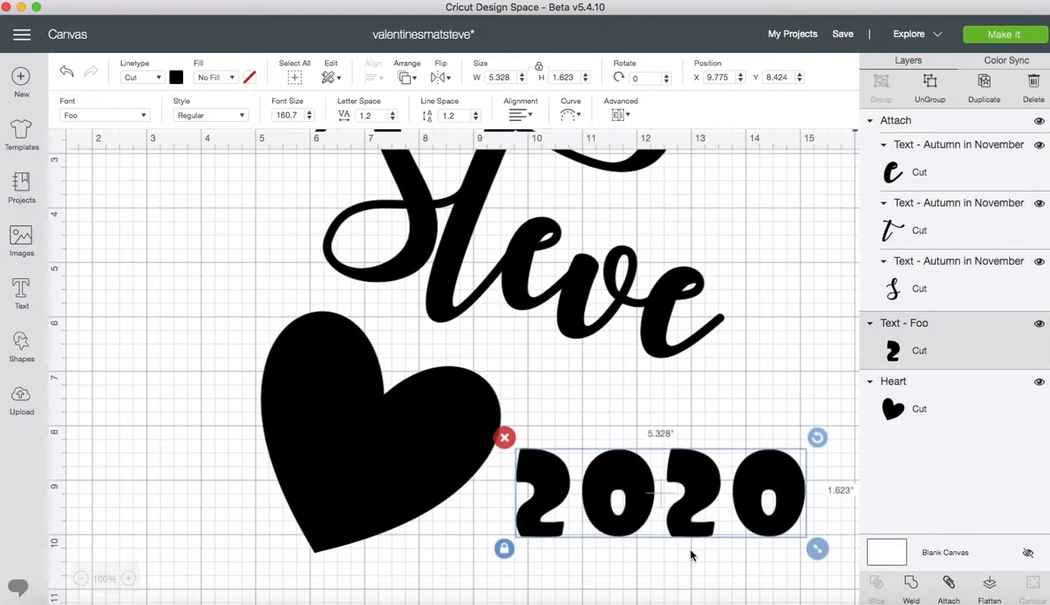
{"action": "type", "text": "154"}
{"action": "key", "text": "Return"}
{"action": "left_click_drag", "start_coordinate": [588, 496], "coordinate": [566, 528]}
{"action": "left_click", "coordinate": [589, 409]}
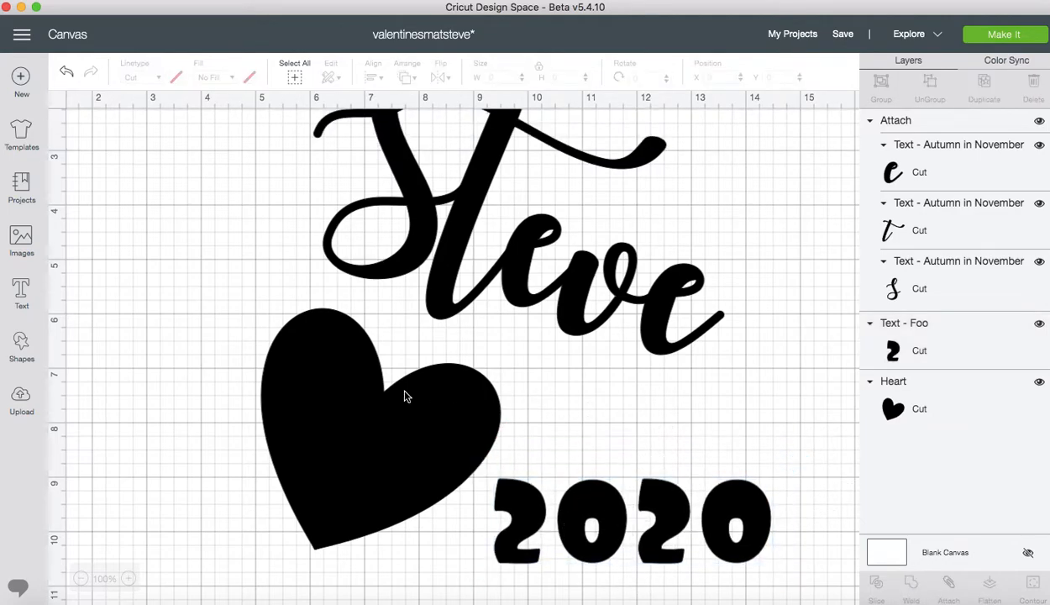
Shrink the heart to about 3.3 by 3.4 inches and position it just below the name's first letter
{"action": "left_click_drag", "start_coordinate": [404, 396], "coordinate": [429, 391]}
{"action": "scroll", "coordinate": [615, 427], "scroll_direction": "down", "scroll_amount": 2}
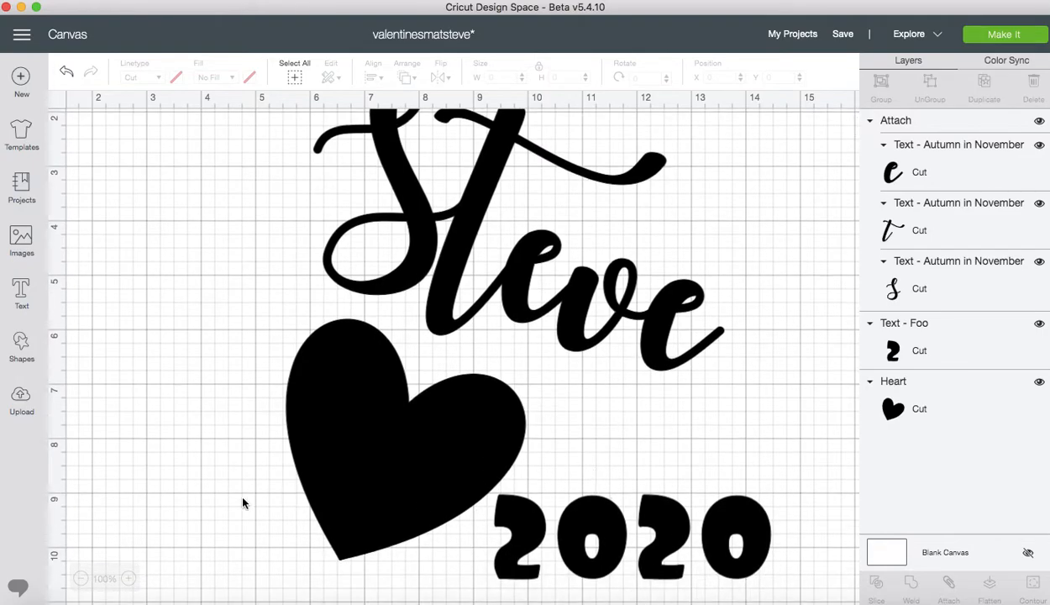
{"action": "left_click", "coordinate": [461, 514]}
{"action": "left_click_drag", "start_coordinate": [538, 569], "coordinate": [481, 517]}
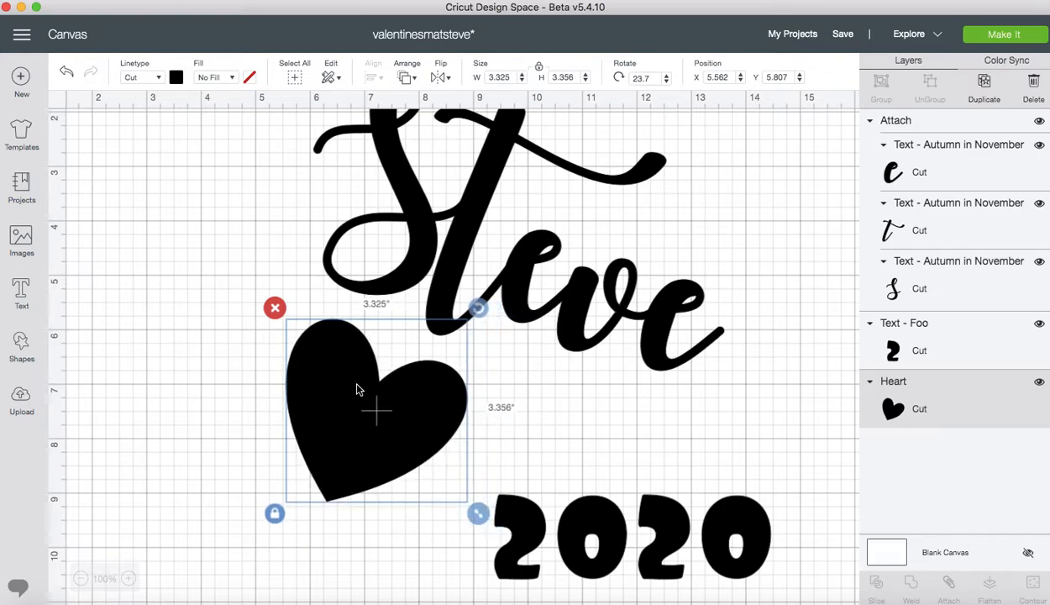
{"action": "left_click_drag", "start_coordinate": [375, 407], "coordinate": [359, 389]}
Copy the heart and paste a second one onto the canvas
{"action": "right_click", "coordinate": [359, 389]}
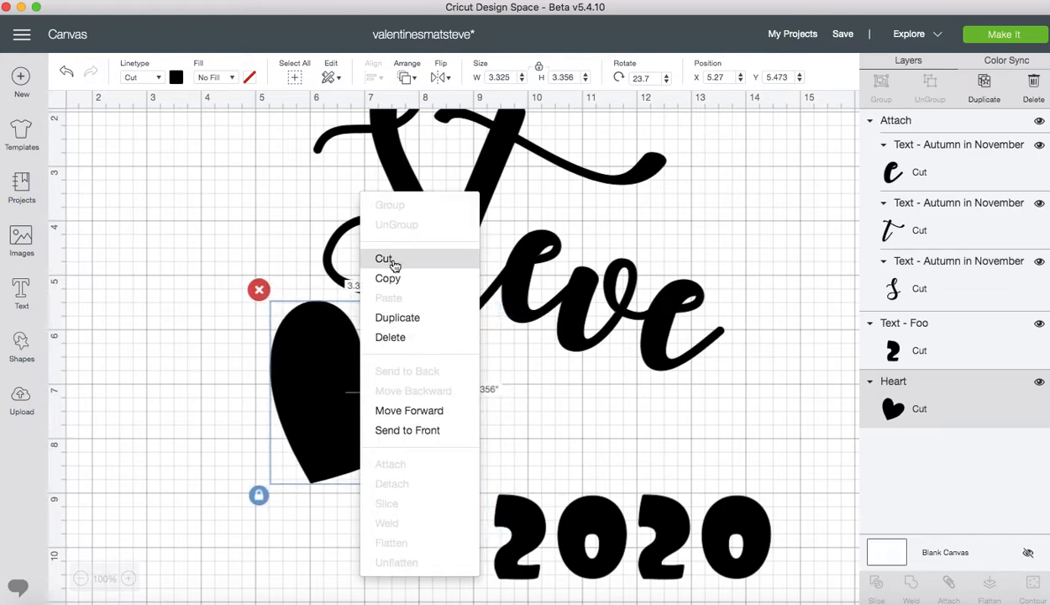
{"action": "key", "text": "Escape"}
{"action": "left_click", "coordinate": [499, 402]}
{"action": "right_click", "coordinate": [499, 402]}
{"action": "left_click", "coordinate": [533, 321]}
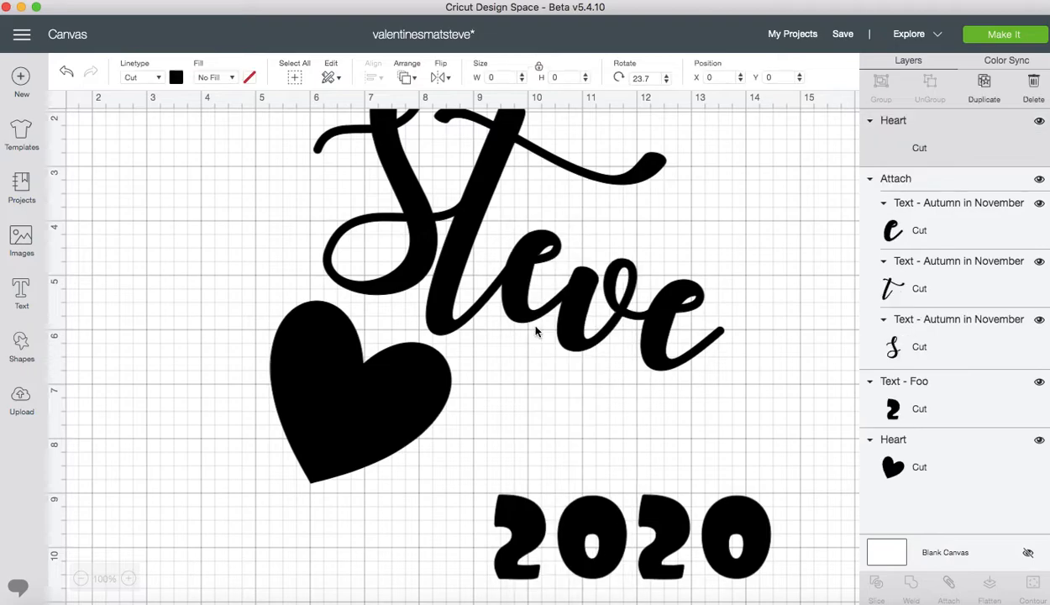
Place the pasted heart below the large one, shrink it to about 1.6 inches wide and tilt it the opposite way
{"action": "left_click_drag", "start_coordinate": [442, 494], "coordinate": [438, 541]}
{"action": "left_click_drag", "start_coordinate": [511, 590], "coordinate": [455, 540]}
{"action": "left_click_drag", "start_coordinate": [388, 483], "coordinate": [420, 544]}
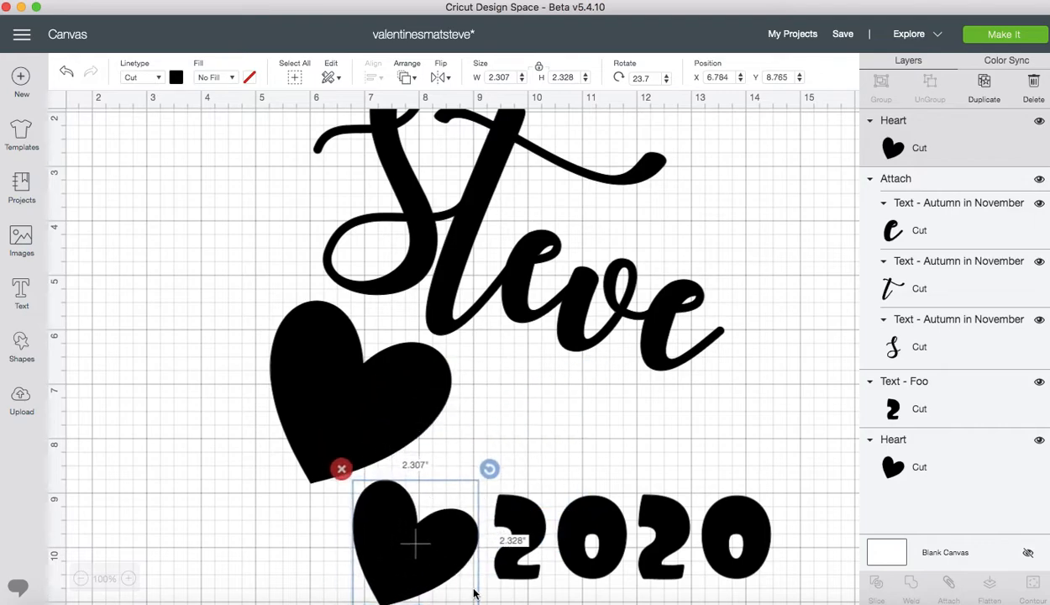
{"action": "scroll", "coordinate": [474, 586], "scroll_direction": "down", "scroll_amount": 3}
{"action": "left_click_drag", "start_coordinate": [488, 521], "coordinate": [450, 483]}
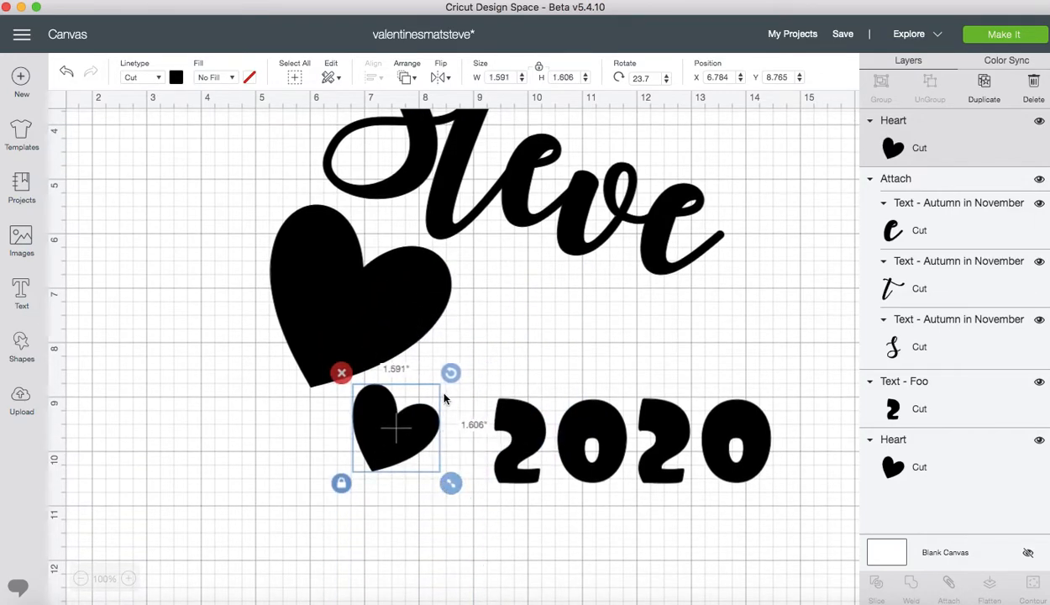
{"action": "mouse_move", "coordinate": [450, 376]}
{"action": "left_mouse_down"}
{"action": "mouse_move", "coordinate": [471, 433]}
{"action": "mouse_move", "coordinate": [442, 375]}
{"action": "left_mouse_up"}
{"action": "scroll", "coordinate": [433, 534], "scroll_direction": "up", "scroll_amount": 3}
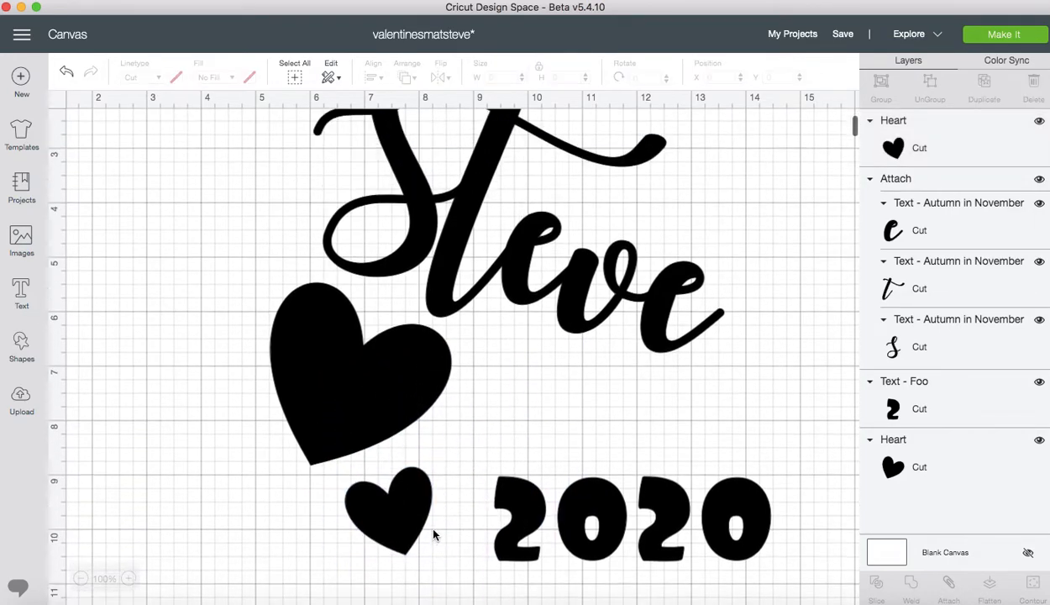
Move the 2020 text up closer to the name and set the small heart between it and the large heart
{"action": "left_click", "coordinate": [563, 430]}
{"action": "scroll", "coordinate": [563, 430], "scroll_direction": "up", "scroll_amount": 2}
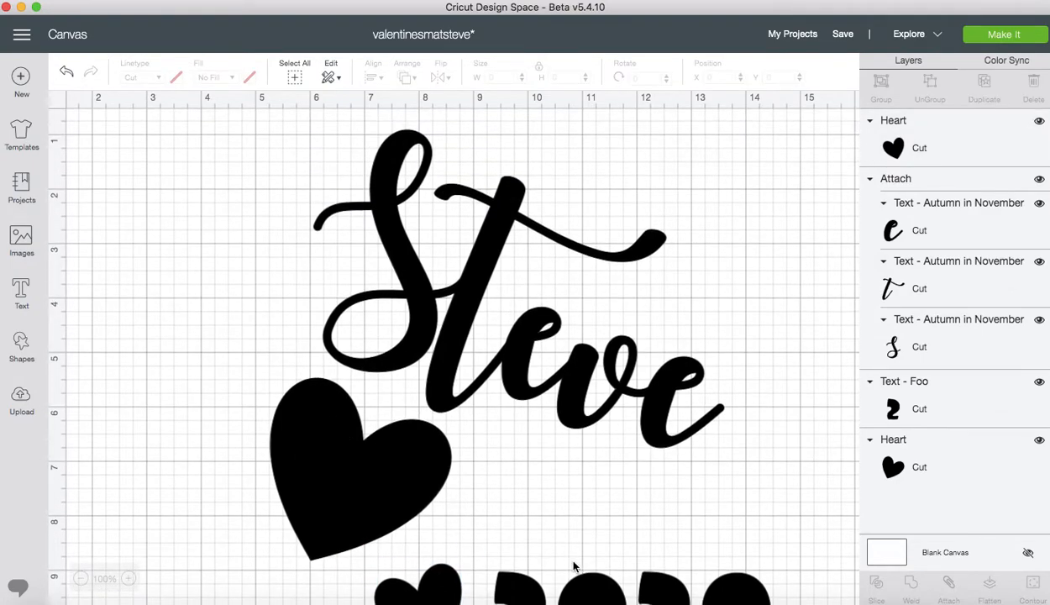
{"action": "left_click_drag", "start_coordinate": [571, 575], "coordinate": [588, 501]}
{"action": "scroll", "coordinate": [393, 552], "scroll_direction": "down", "scroll_amount": 2}
{"action": "left_click_drag", "start_coordinate": [393, 552], "coordinate": [433, 518]}
{"action": "left_click", "coordinate": [607, 552]}
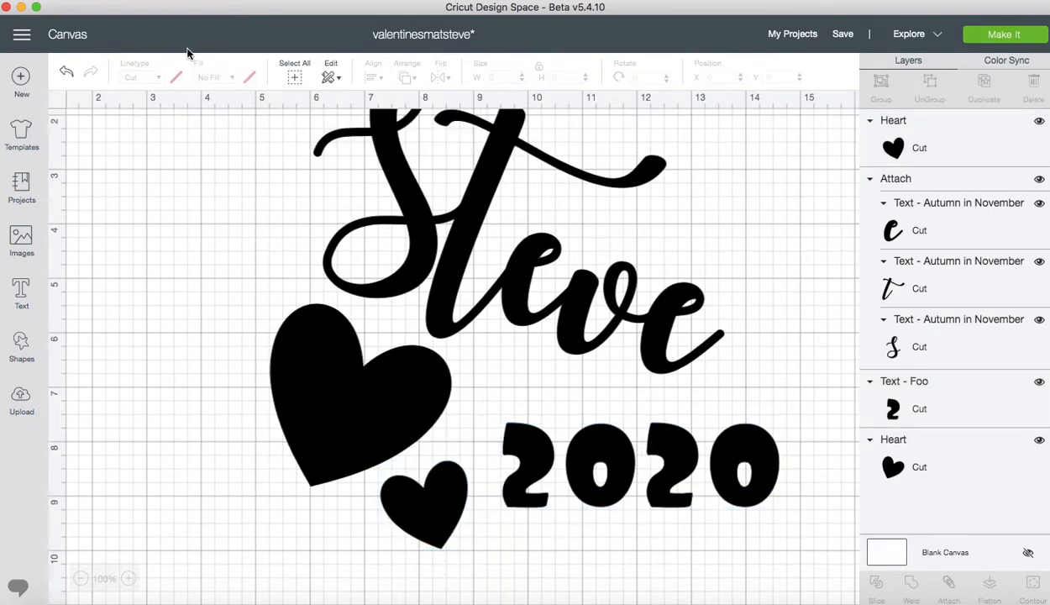
Attach all the elements of the mat design together and save the project under its existing name
{"action": "left_click", "coordinate": [294, 77]}
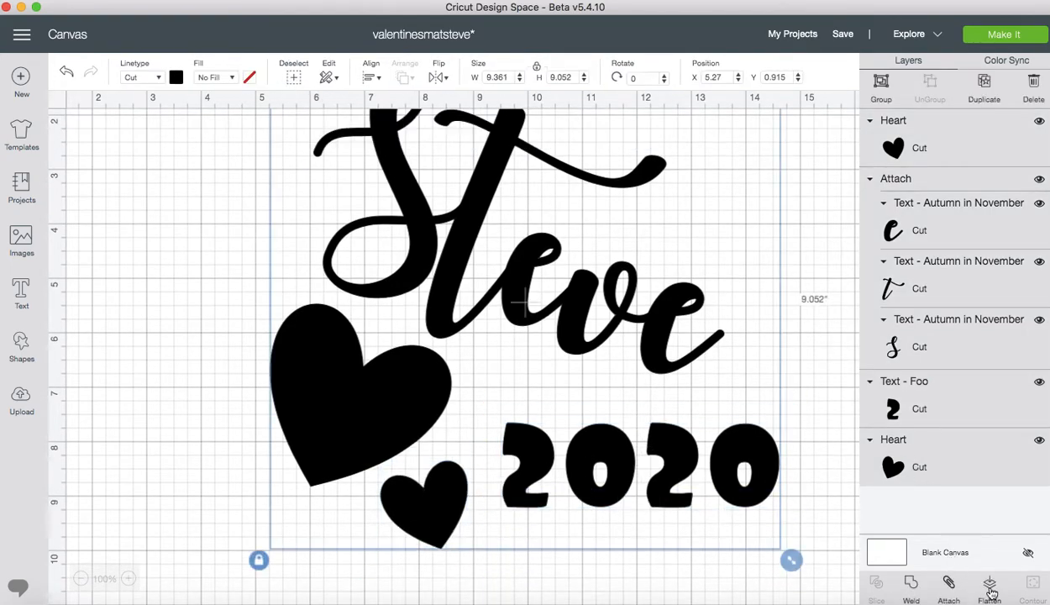
{"action": "left_click", "coordinate": [948, 584]}
{"action": "left_click", "coordinate": [844, 34]}
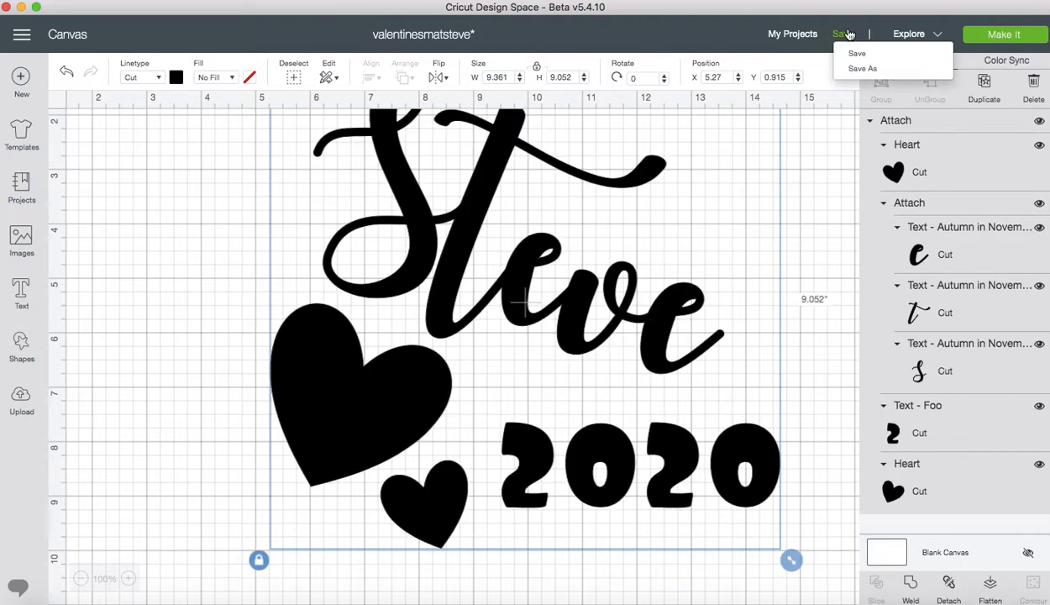
{"action": "left_click", "coordinate": [857, 55]}
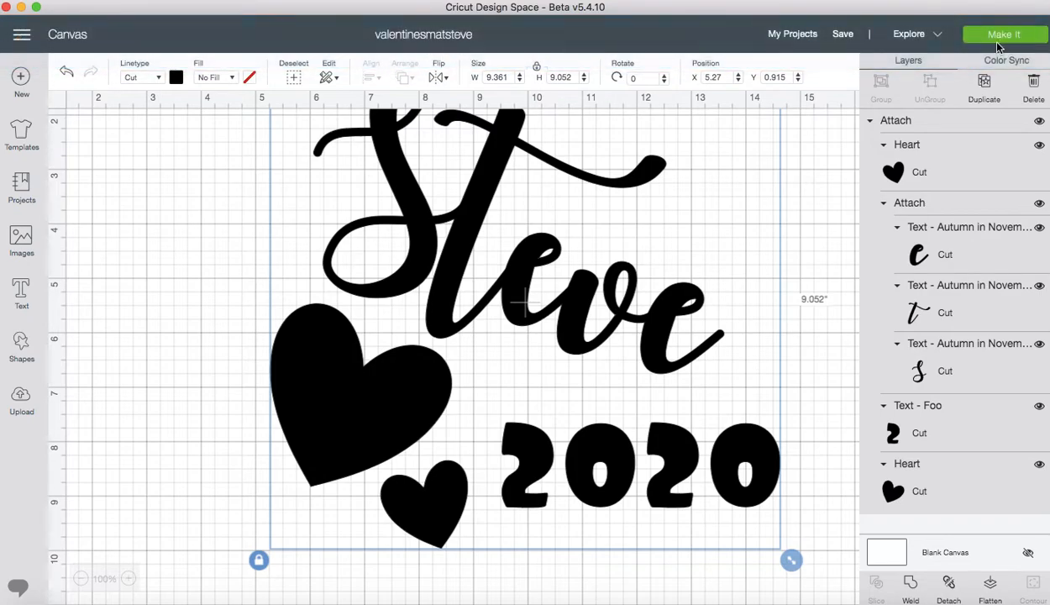
Preview the 2020 design on the cutting mat and return to the canvas
{"action": "left_click", "coordinate": [990, 42]}
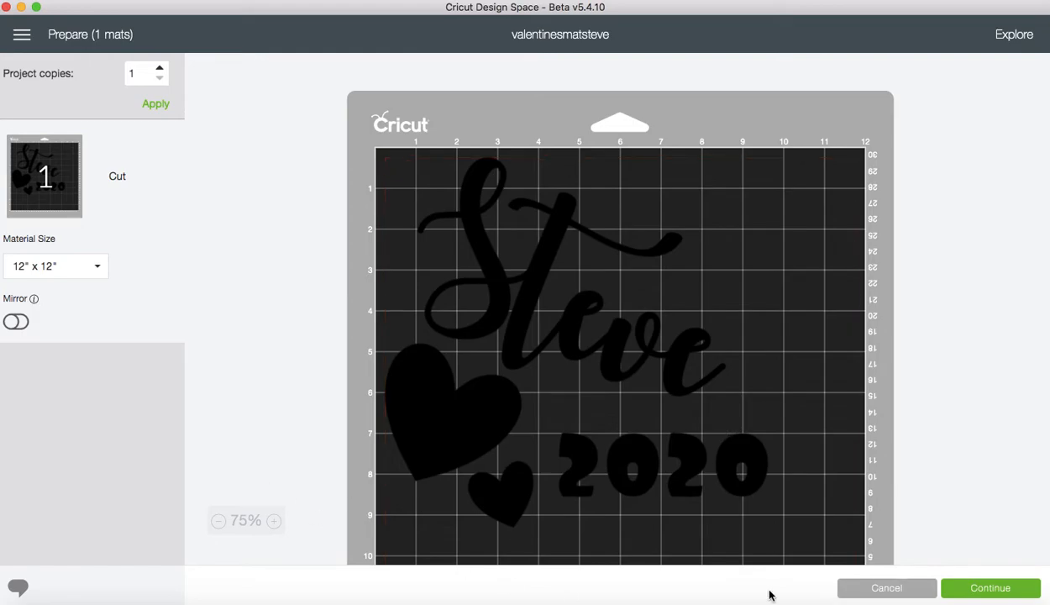
{"action": "left_click", "coordinate": [856, 595]}
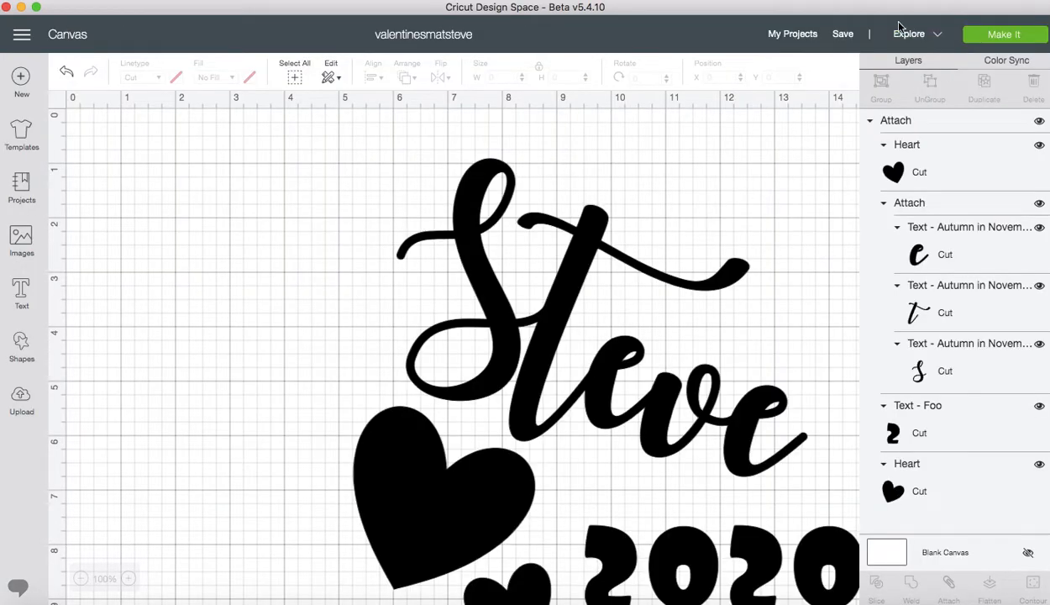
Open the saved valentinesmat project for customising, preview it on the cutting mat and return to the canvas
{"action": "left_click", "coordinate": [792, 34]}
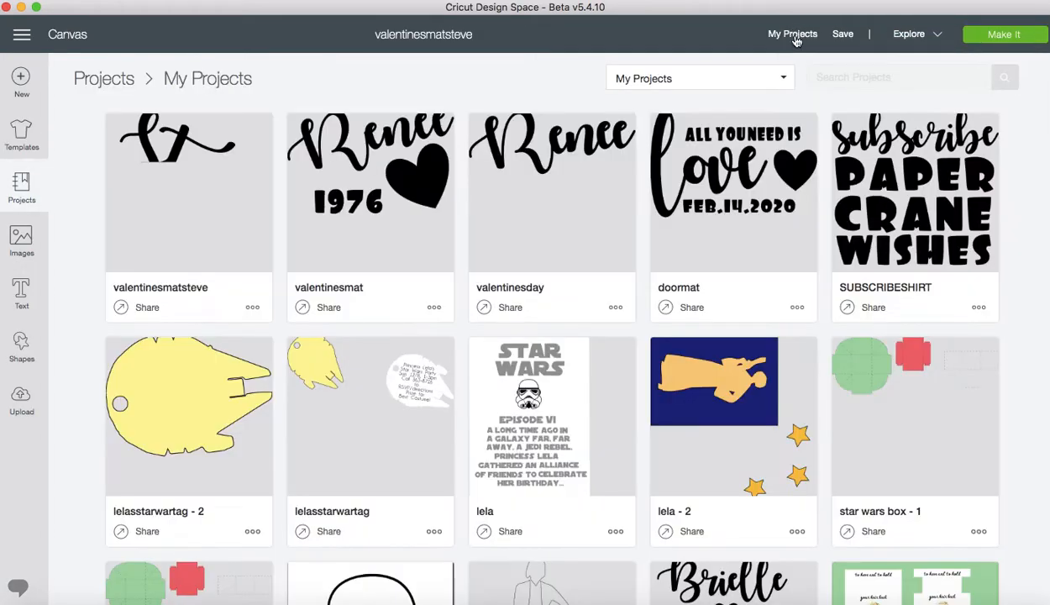
{"action": "left_click", "coordinate": [342, 226]}
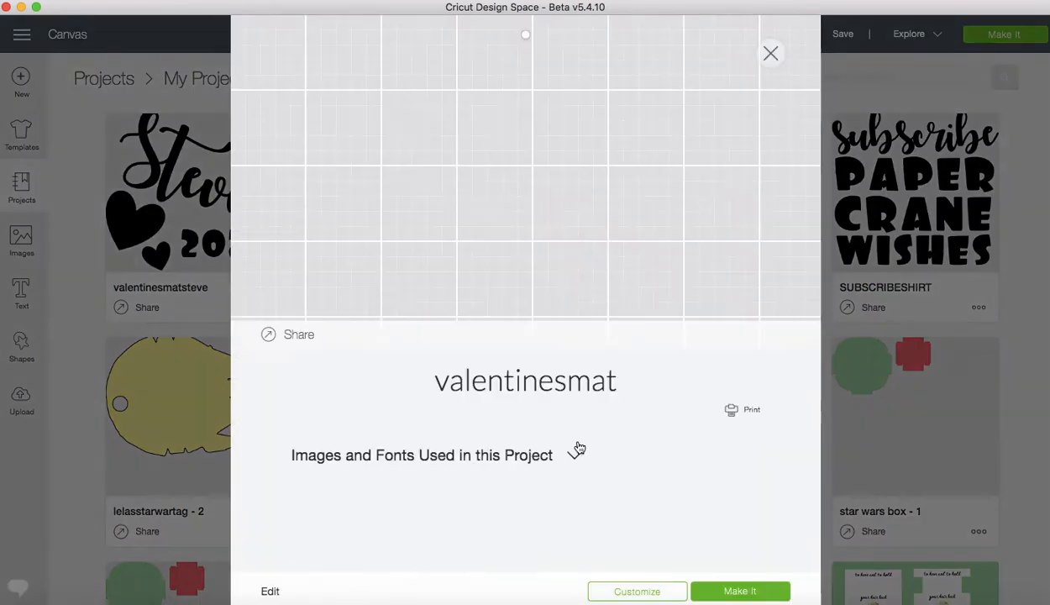
{"action": "left_click", "coordinate": [657, 597]}
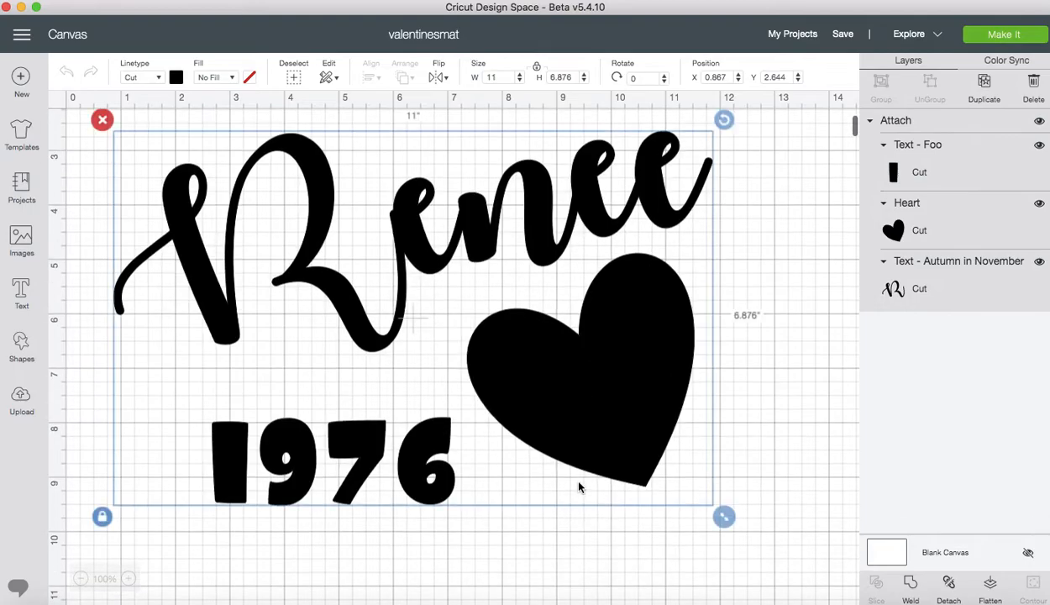
{"action": "left_click", "coordinate": [1002, 35]}
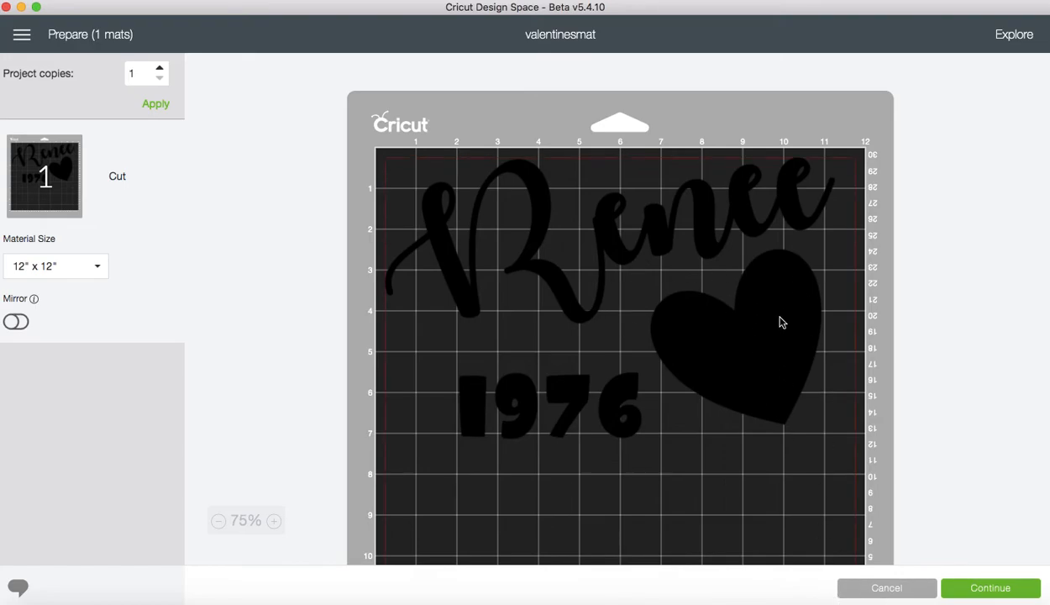
{"action": "left_click", "coordinate": [859, 588]}
Look over the attached 1976 design on the canvas and go back to the saved projects
{"action": "scroll", "coordinate": [550, 371], "scroll_direction": "down", "scroll_amount": 5}
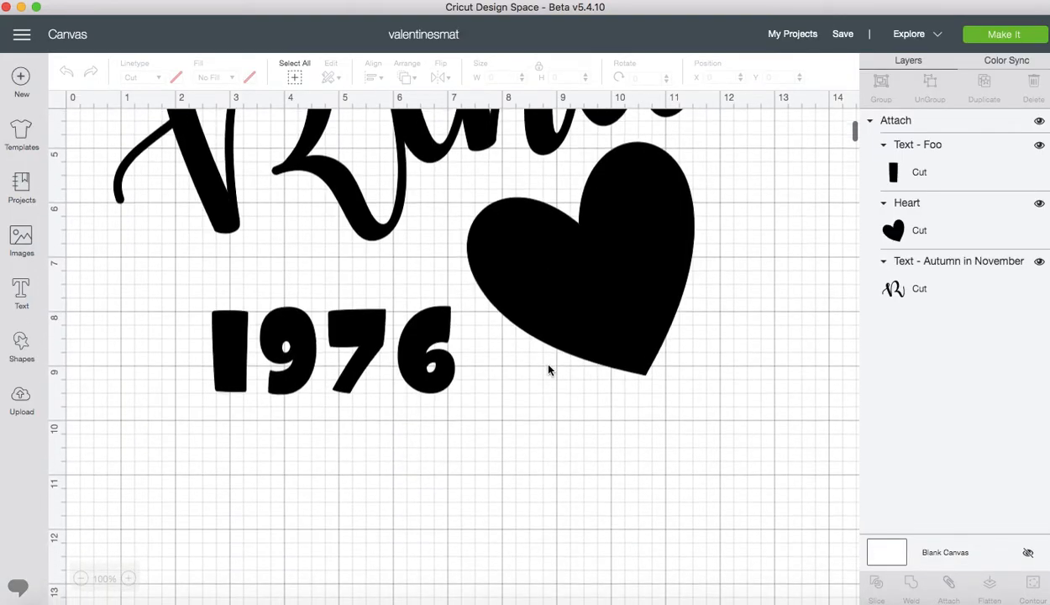
{"action": "scroll", "coordinate": [548, 369], "scroll_direction": "up", "scroll_amount": 5}
{"action": "scroll", "coordinate": [548, 369], "scroll_direction": "down", "scroll_amount": 5}
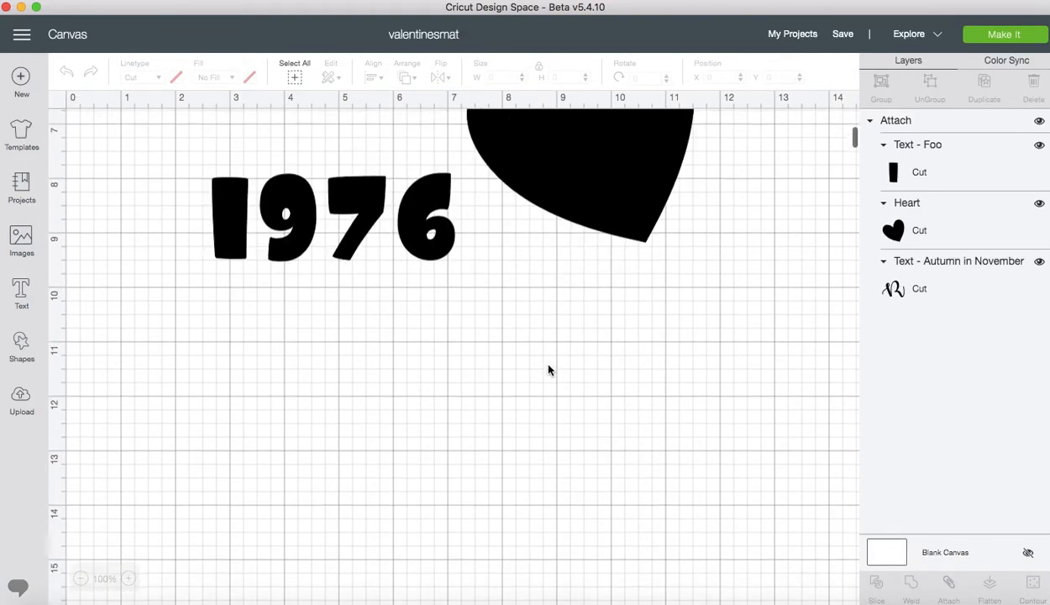
{"action": "scroll", "coordinate": [361, 317], "scroll_direction": "up", "scroll_amount": 2}
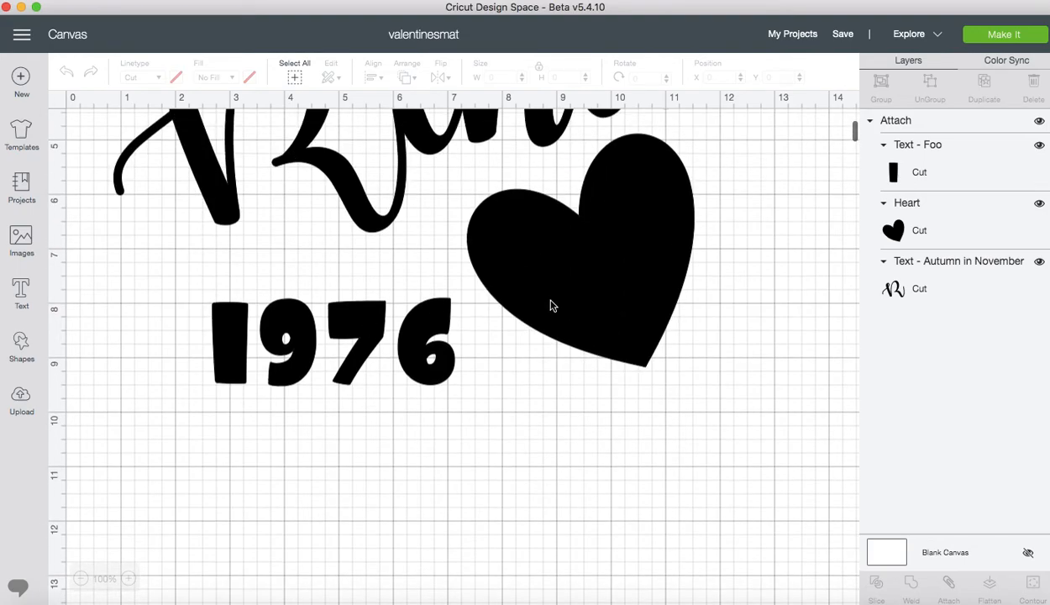
{"action": "left_click", "coordinate": [557, 305]}
{"action": "scroll", "coordinate": [556, 305], "scroll_direction": "up", "scroll_amount": 3}
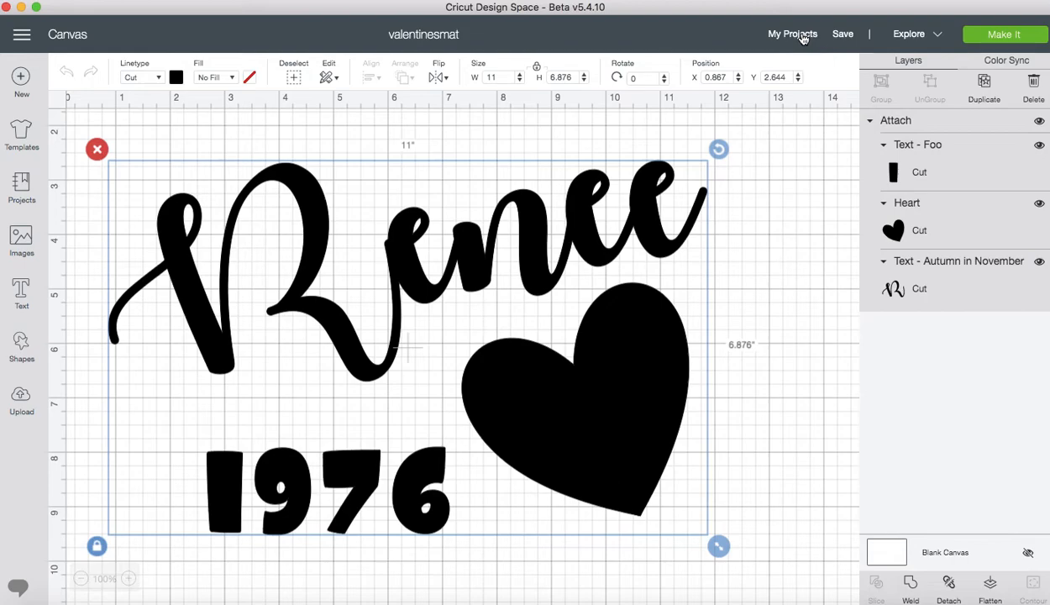
{"action": "left_click", "coordinate": [793, 34]}
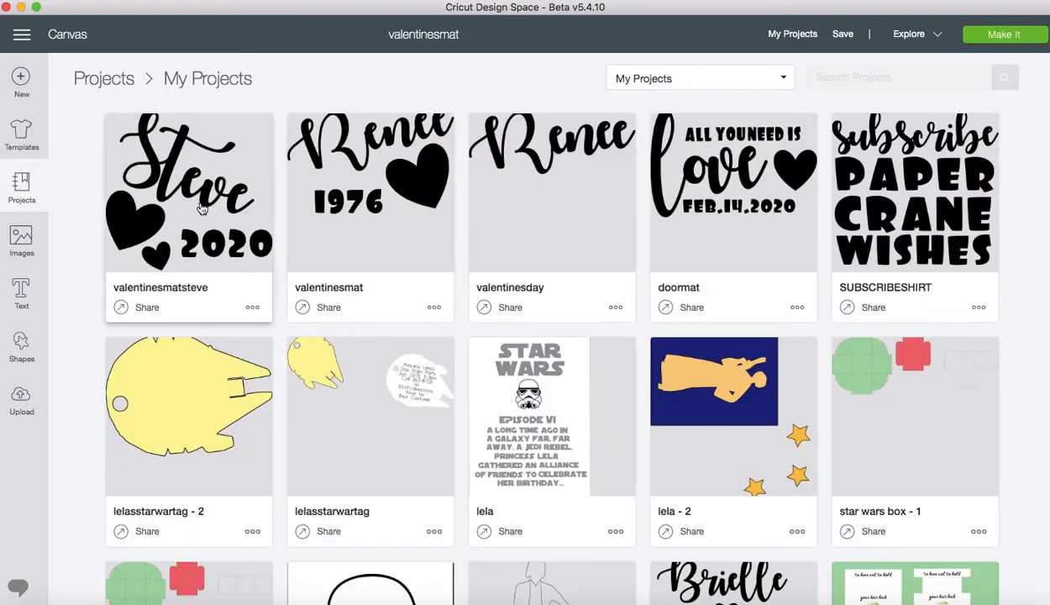